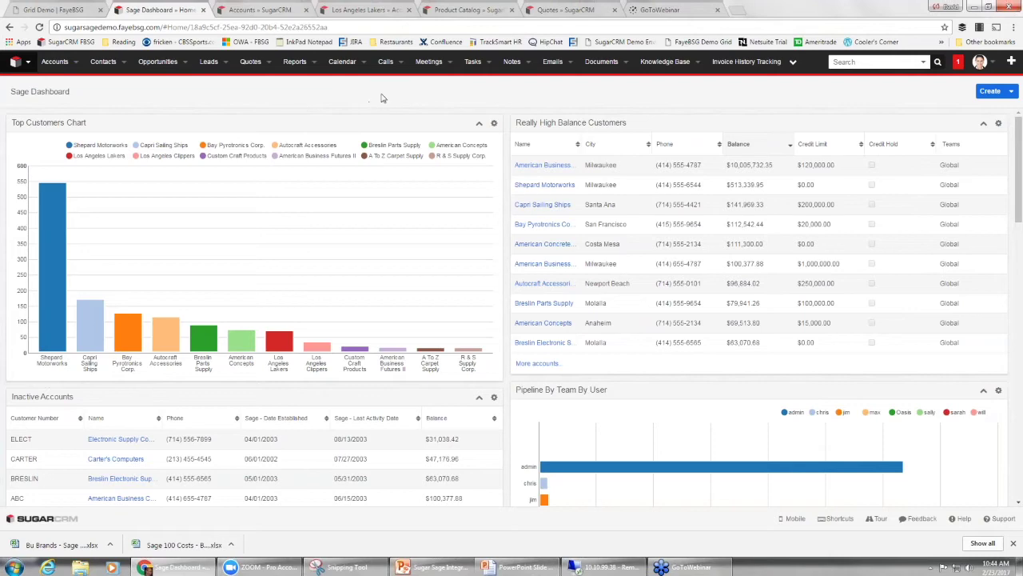
Switch to the remote desktop and open the options of the Sugar-Sage Integrator
click(591, 569)
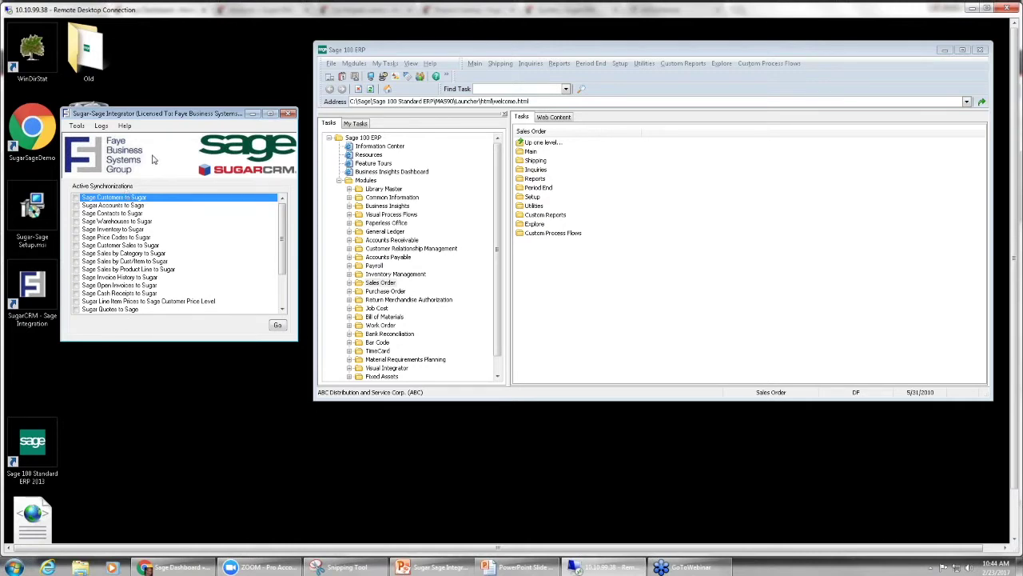
click(76, 197)
click(77, 197)
click(79, 129)
click(94, 138)
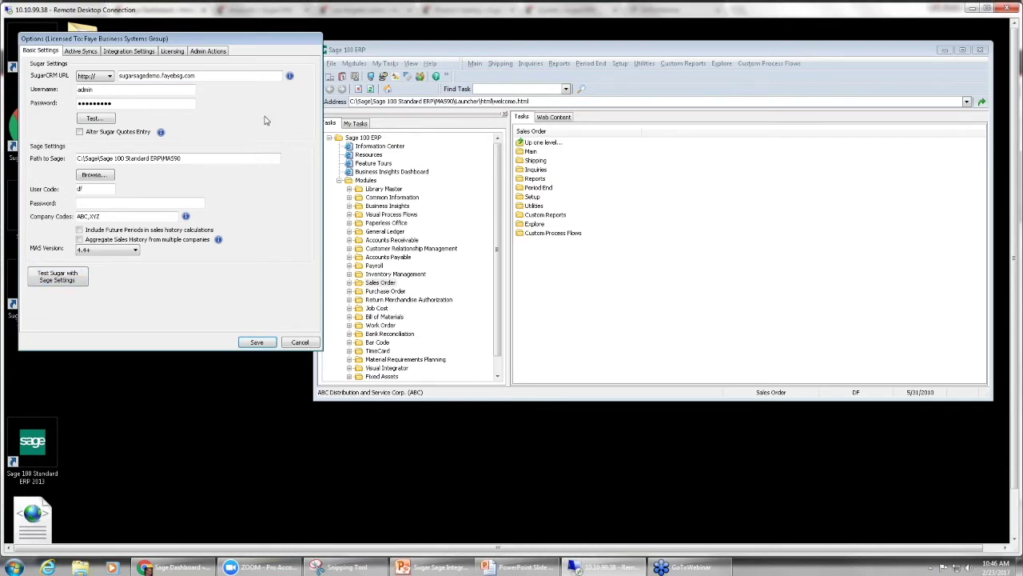
Review the active syncs, then the integration settings for Sugar Quotes to Sage and Sage Customers to Sugar
click(81, 51)
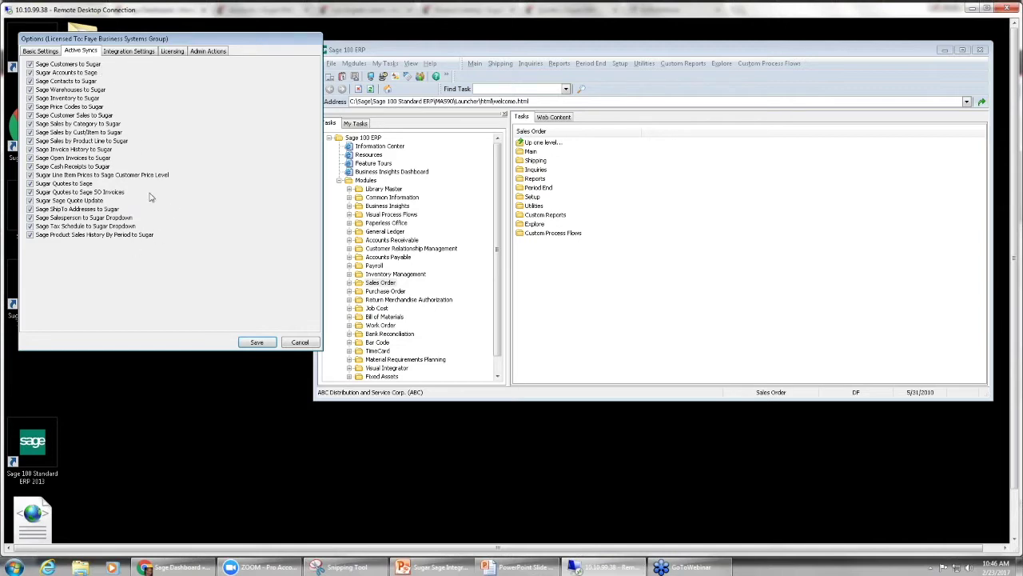
click(140, 54)
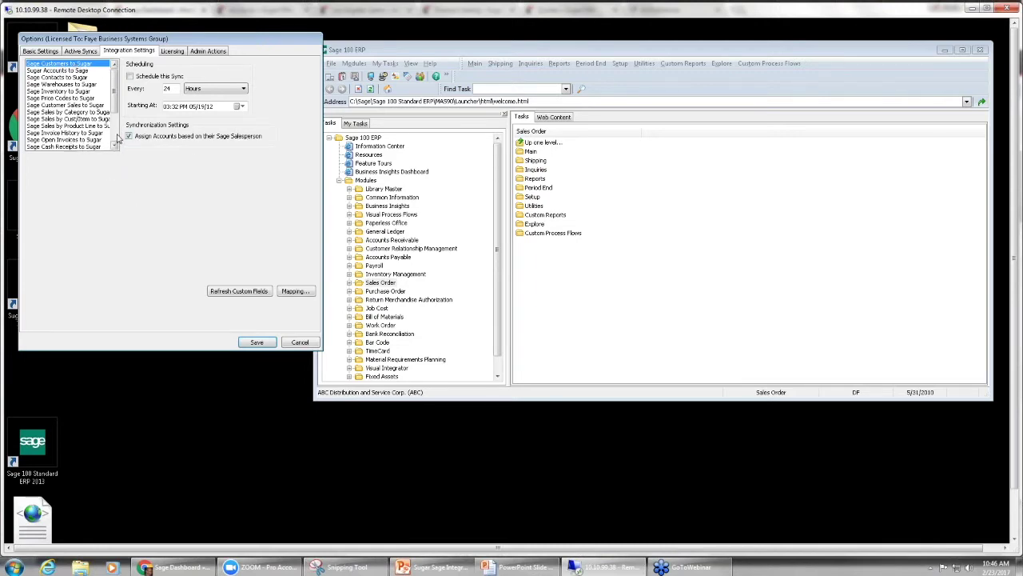
scroll(112, 128, down, 3)
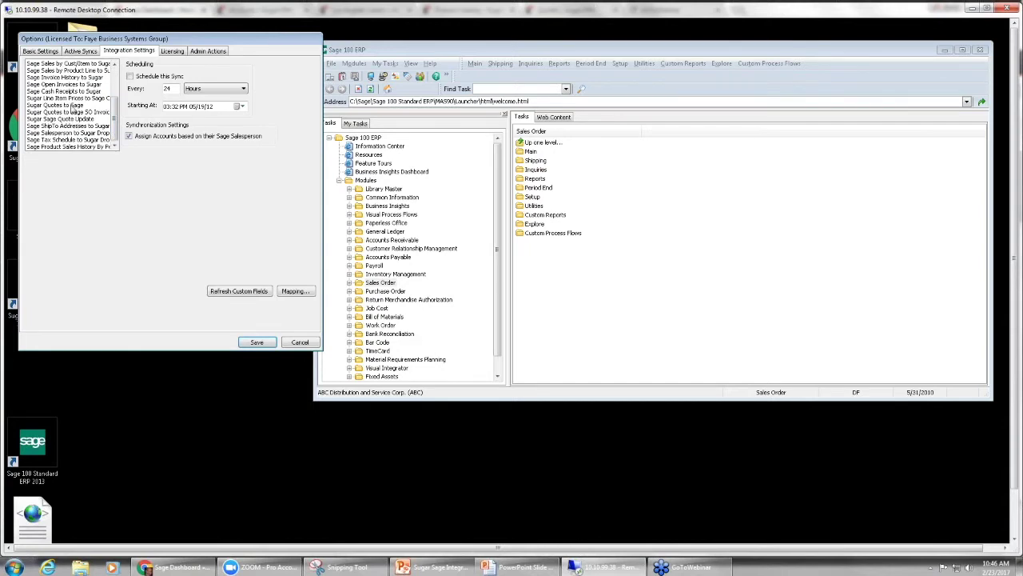
click(72, 106)
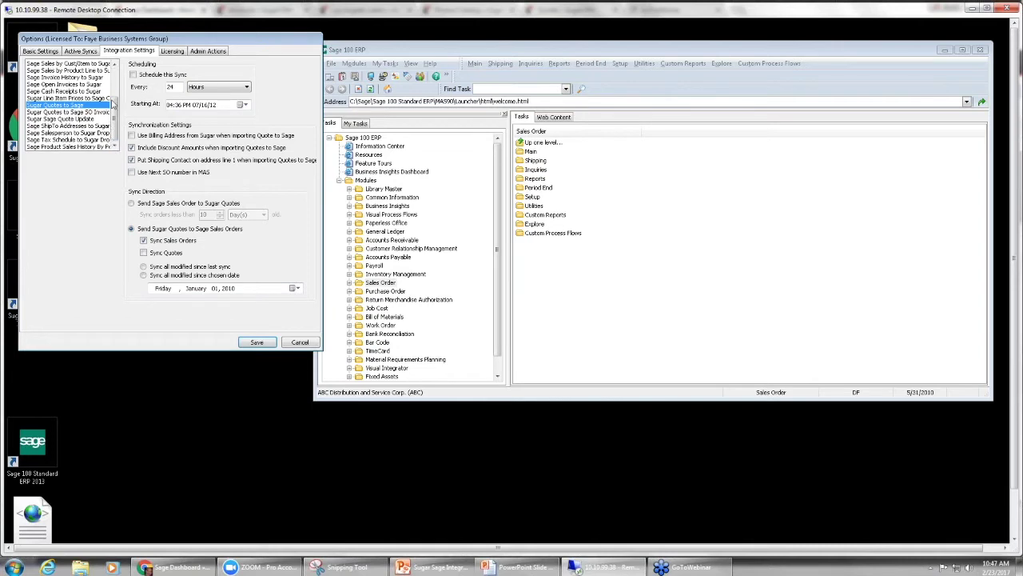
scroll(116, 77, up, 3)
click(59, 63)
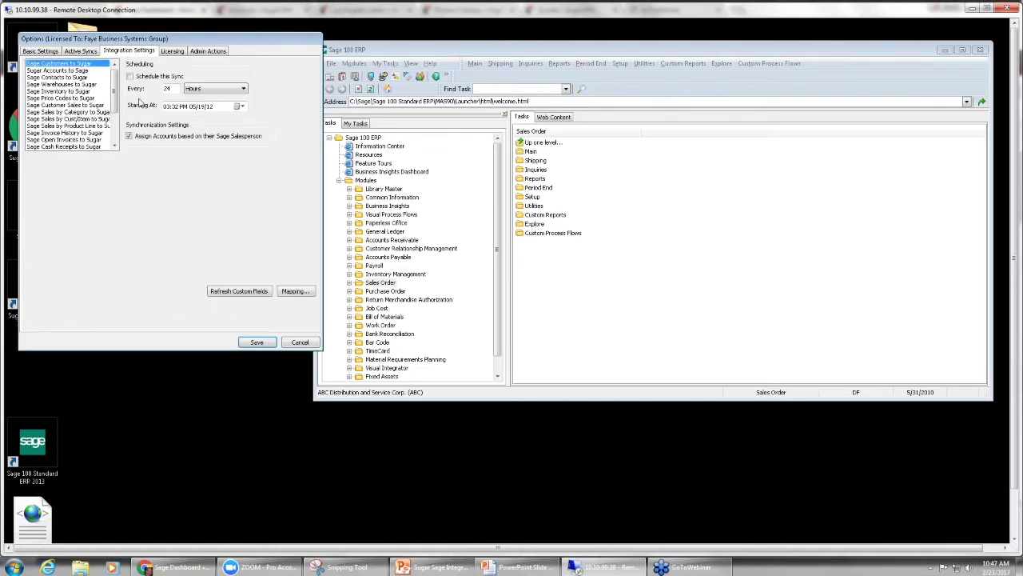
Try scheduling the Sage Customers to Sugar sync with an interval of 5, and close the options without saving
click(130, 77)
drag(174, 88, 160, 88)
text(5)
click(216, 89)
click(216, 97)
click(44, 53)
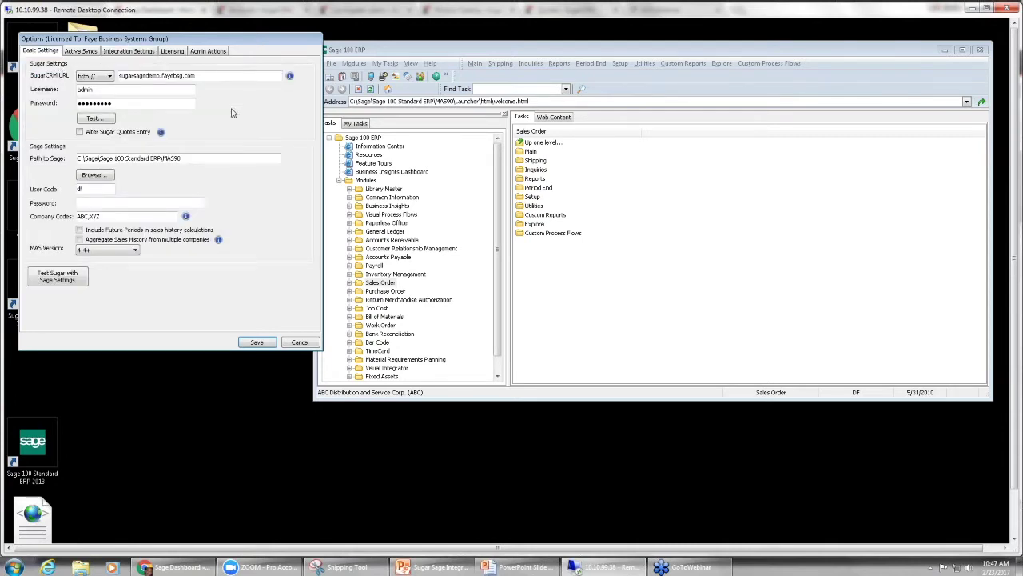
click(300, 342)
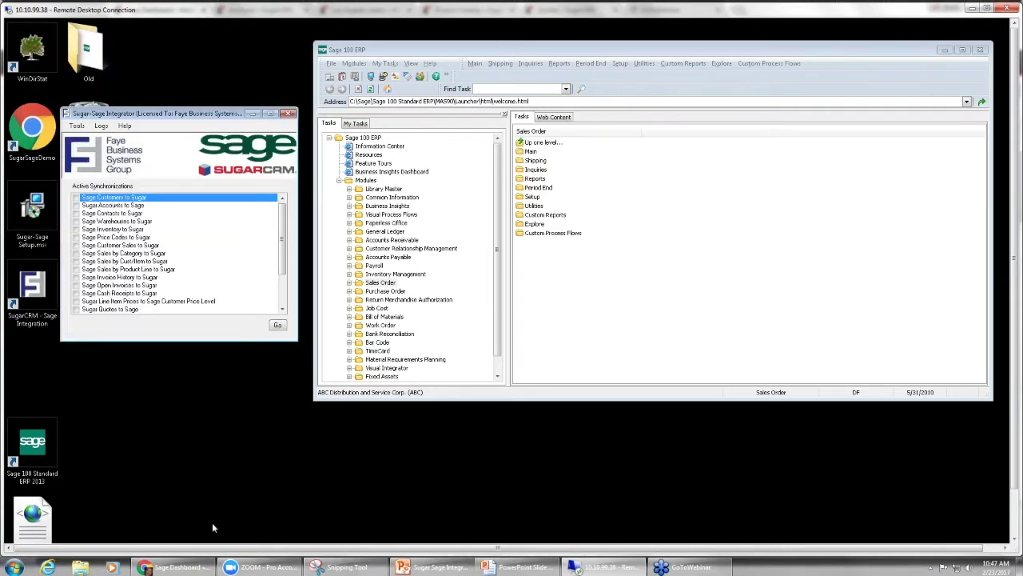
Switch to SugarCRM in the browser and examine the Sage Dashboard's customer, pipeline, report, task and call dashlets
click(195, 565)
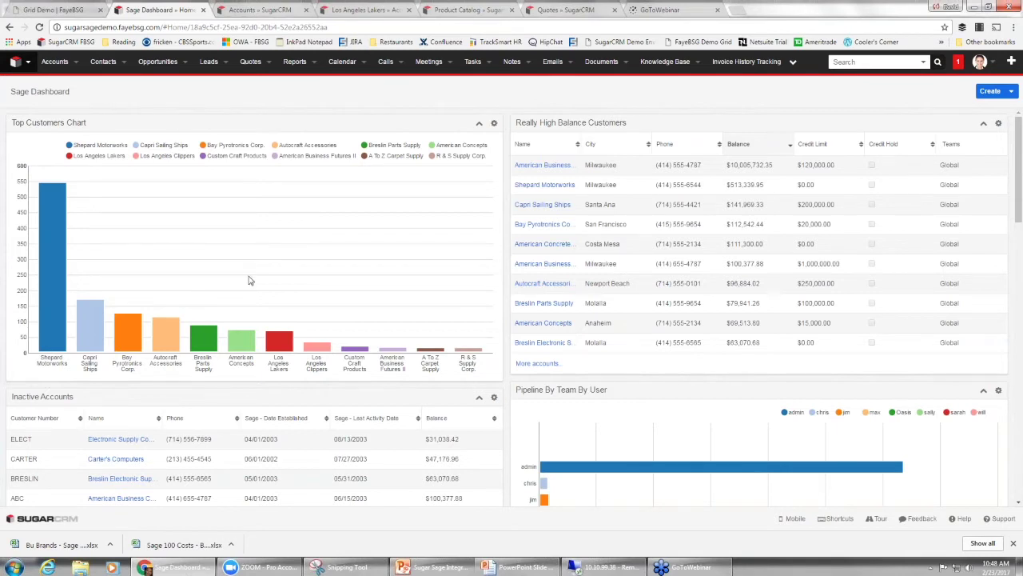
mouse_move(60, 254)
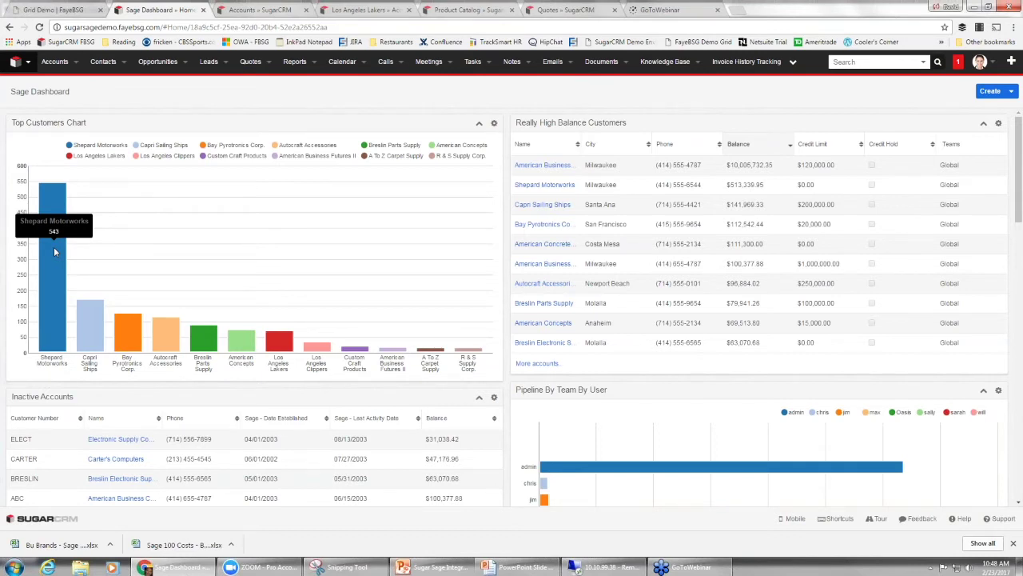
mouse_move(90, 305)
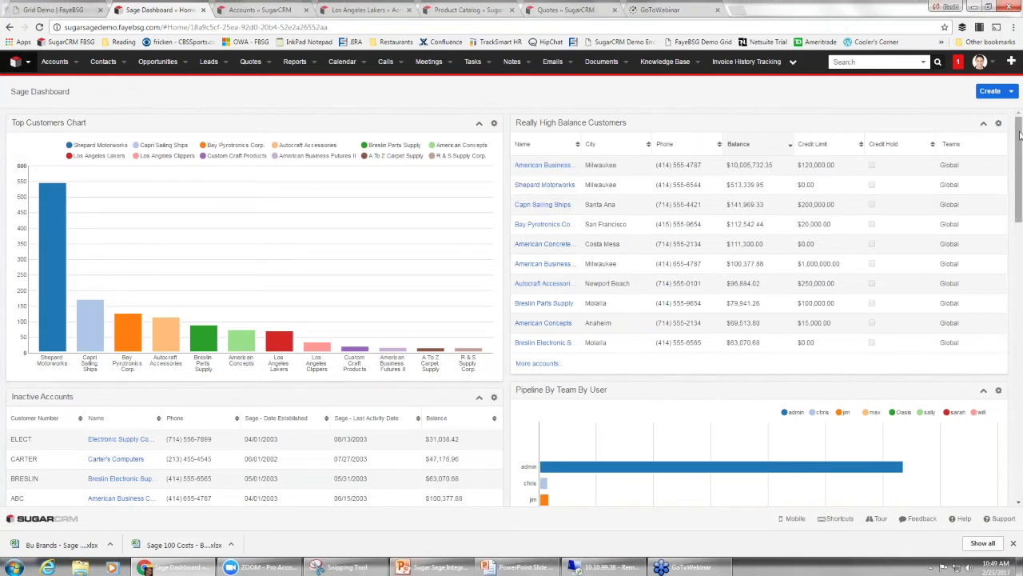
drag(1019, 134, 1020, 169)
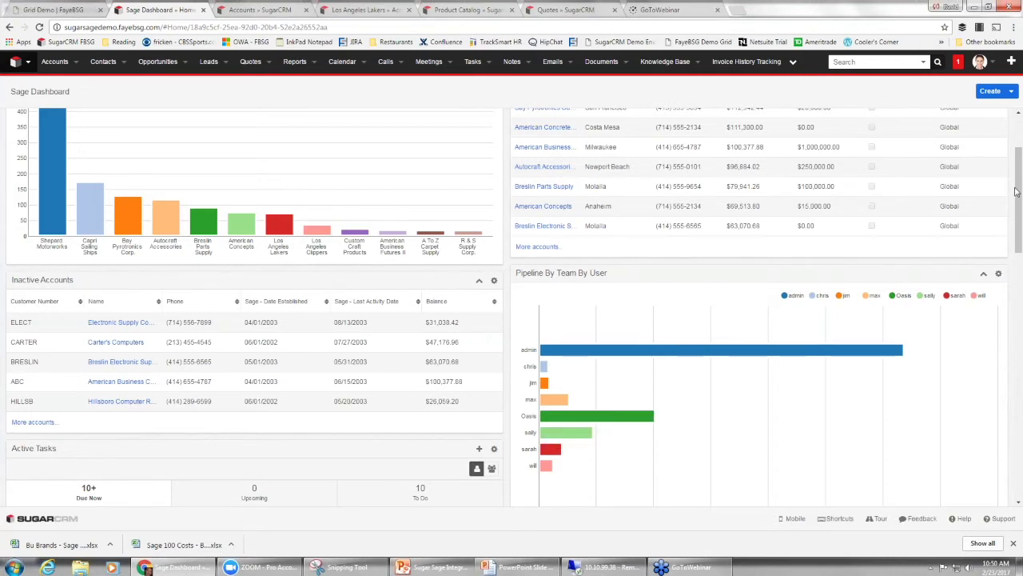
drag(1019, 174, 1019, 258)
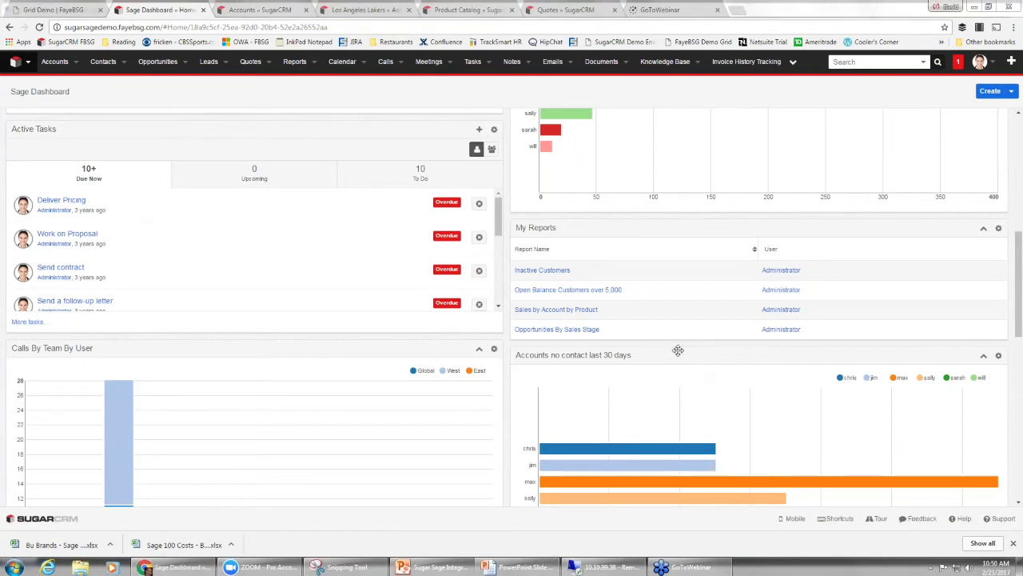
scroll(677, 352, down, 2)
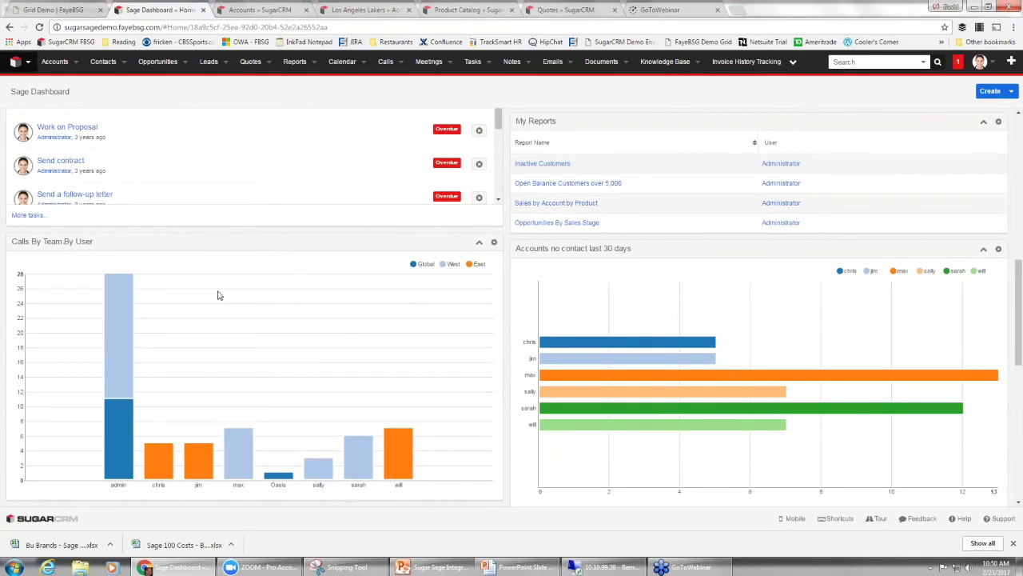
scroll(258, 297, down, 4)
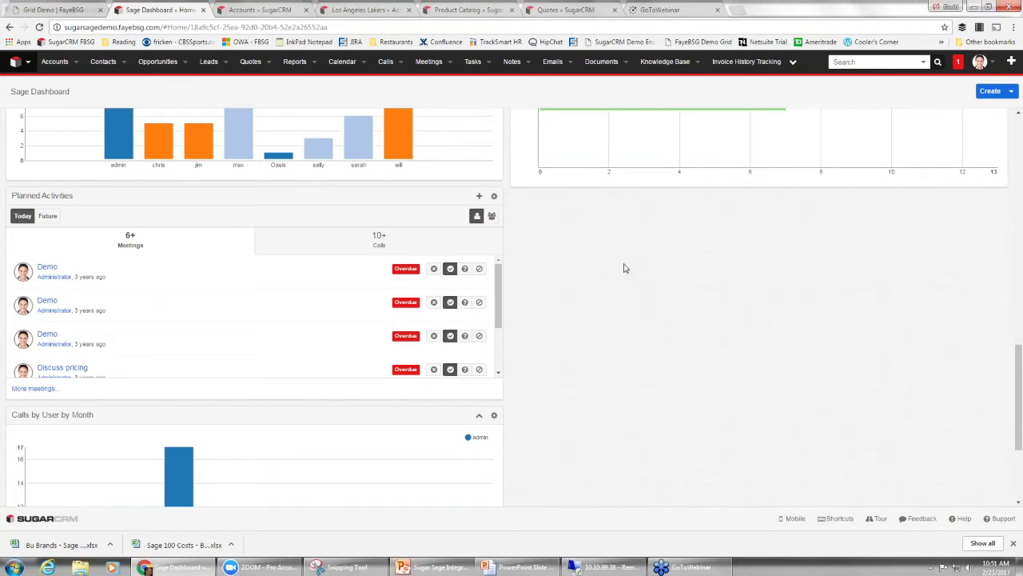
scroll(625, 272, down, 2)
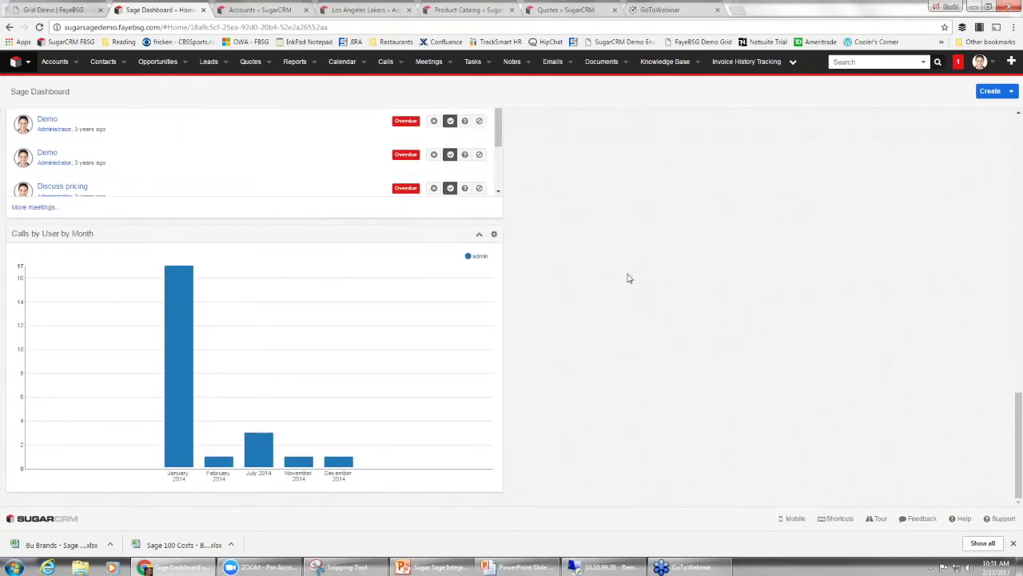
scroll(628, 278, up, 10)
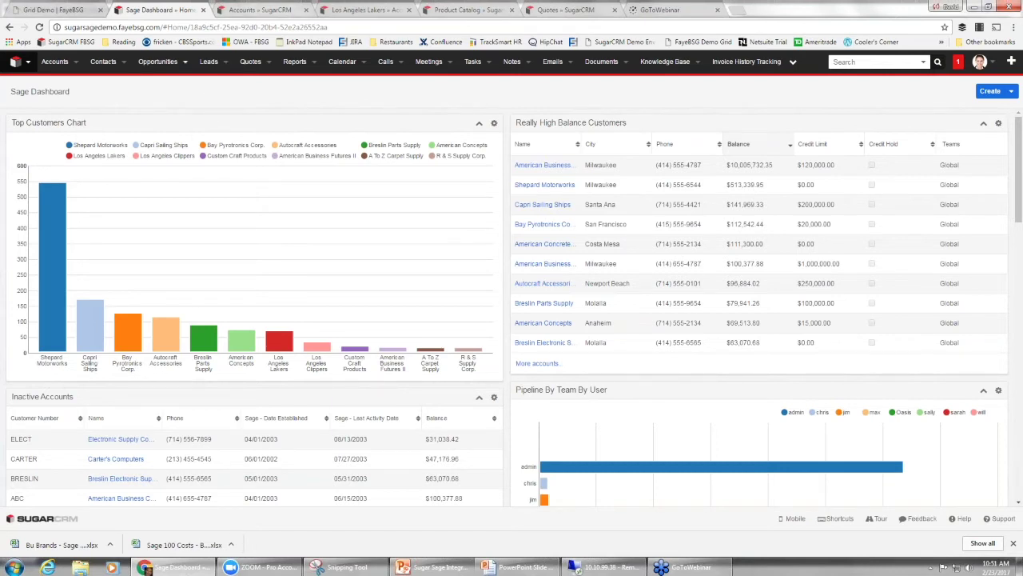
Open the Accounts list, widen its Name column and look through the Sage columns
click(55, 63)
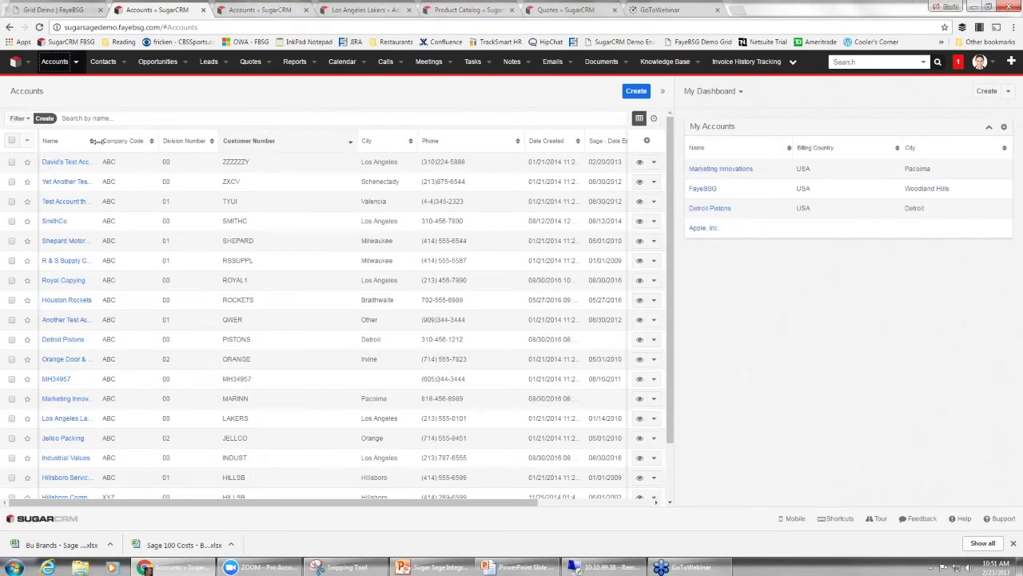
drag(96, 141, 180, 141)
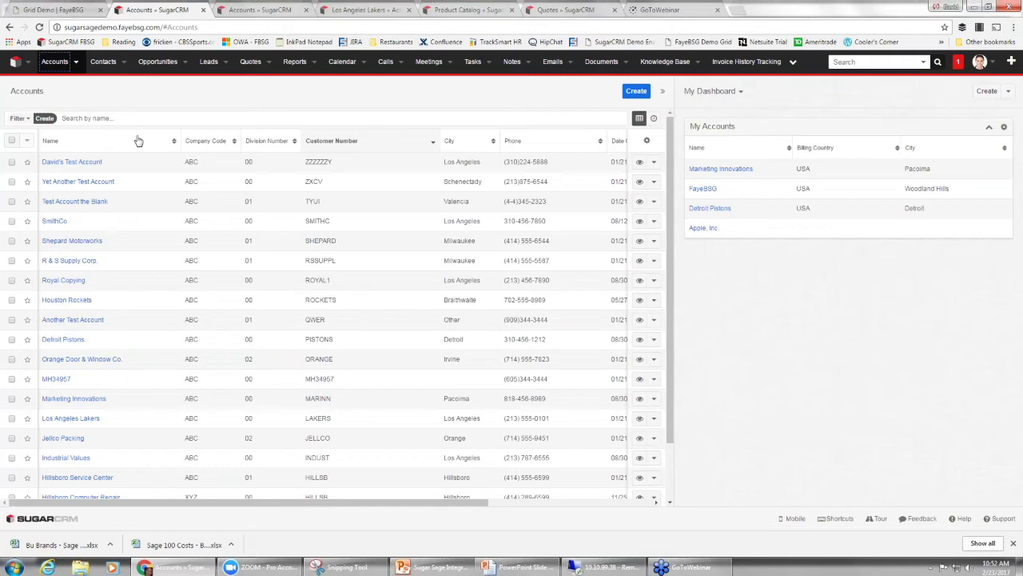
drag(489, 506, 679, 505)
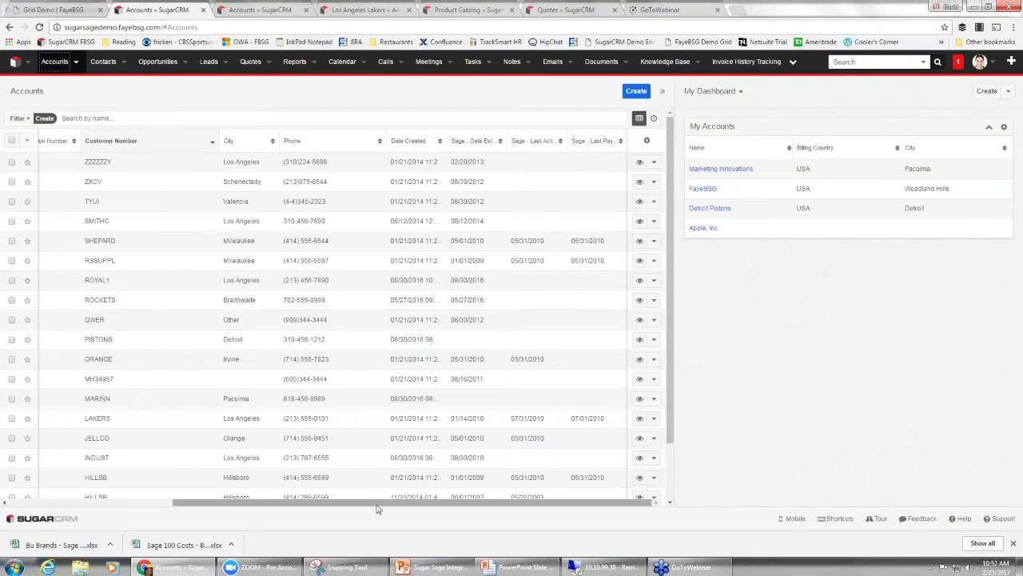
drag(364, 505, 164, 523)
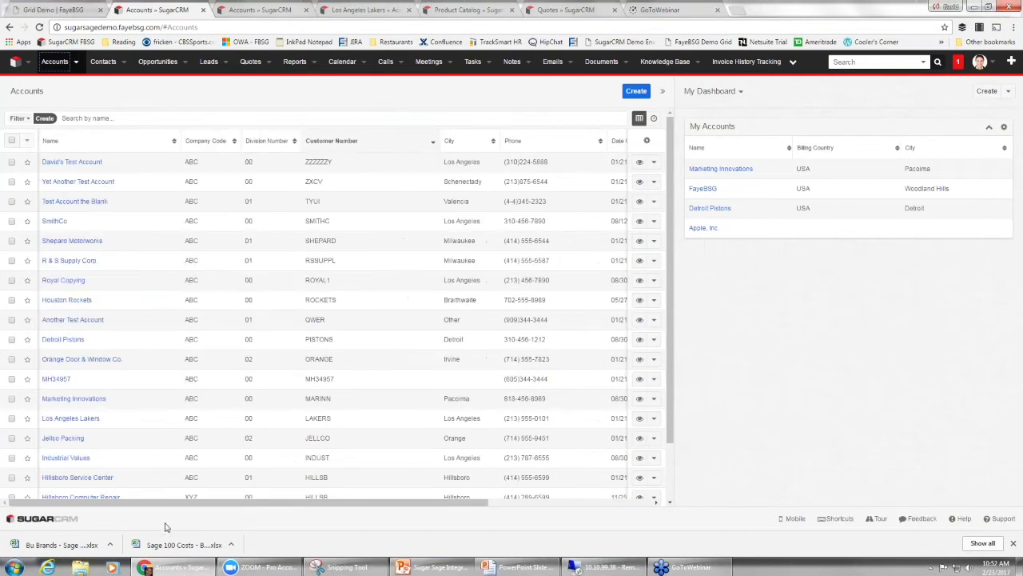
Search the accounts for "los an", widen the Name column and open the Los Angeles Lakers record
click(92, 119)
text(los an)
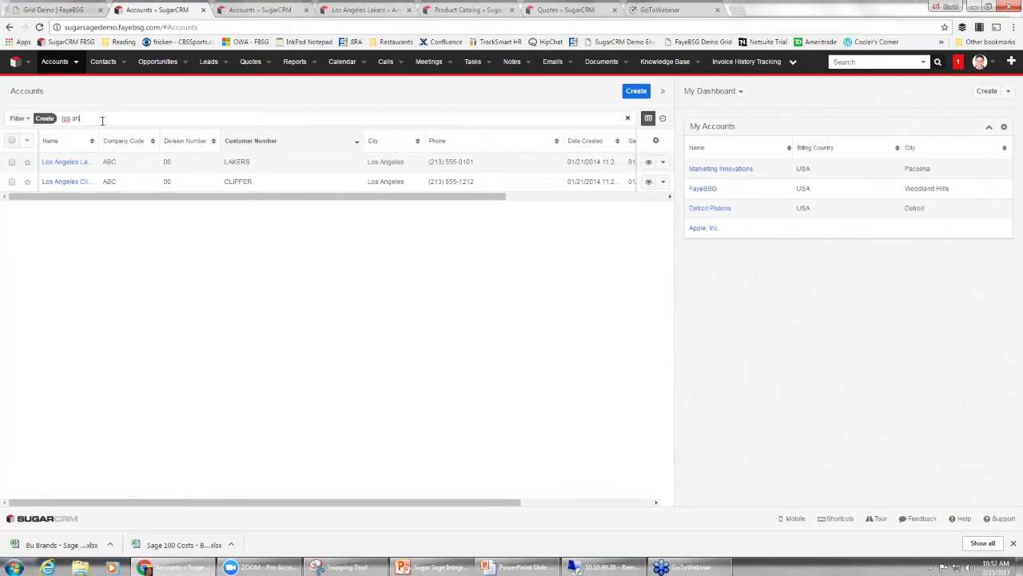
drag(95, 140, 153, 141)
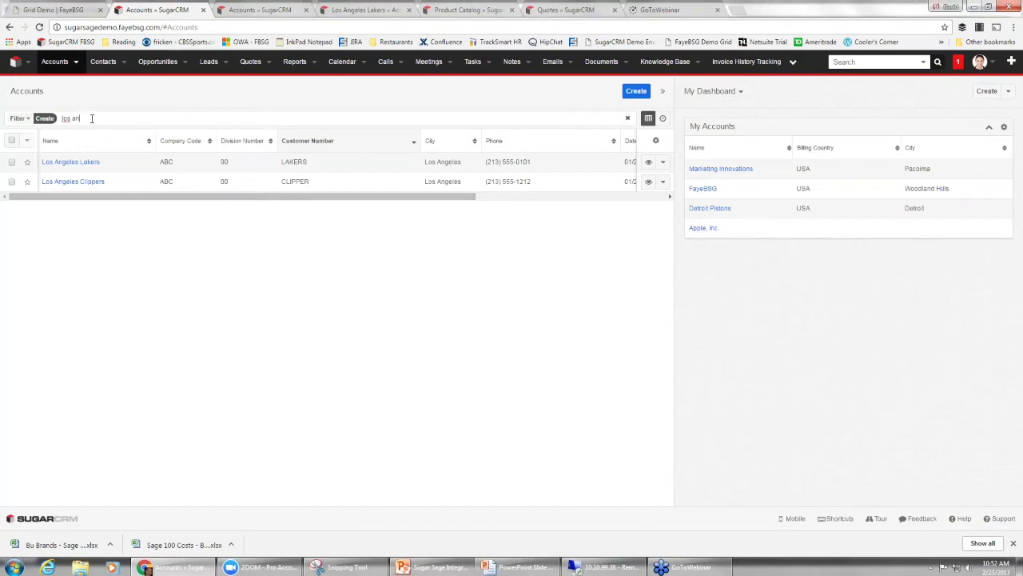
click(90, 165)
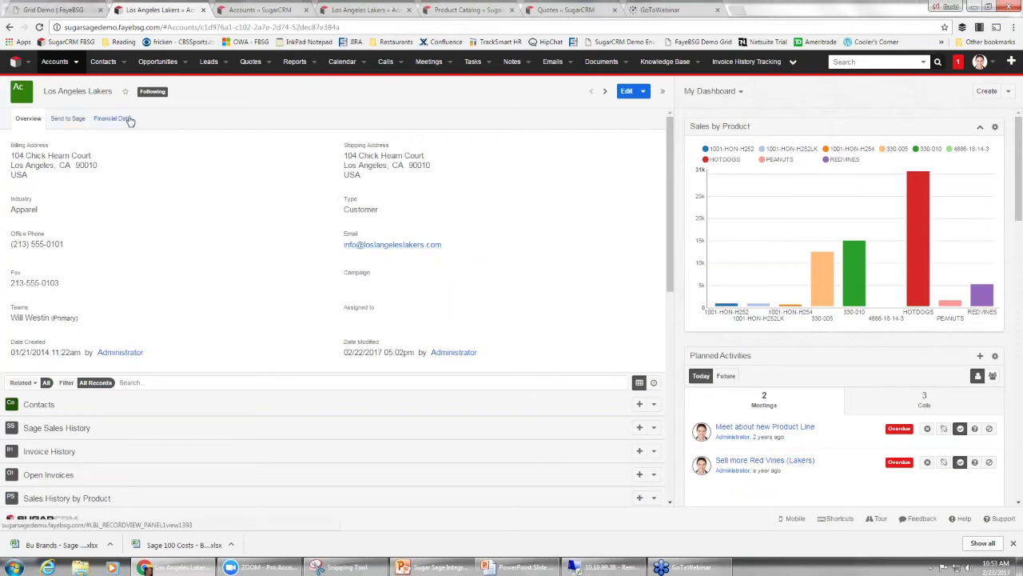
Review the Lakers account's Send to Sage and Financial Data details, including Credit Hold, and return to its overview
click(73, 122)
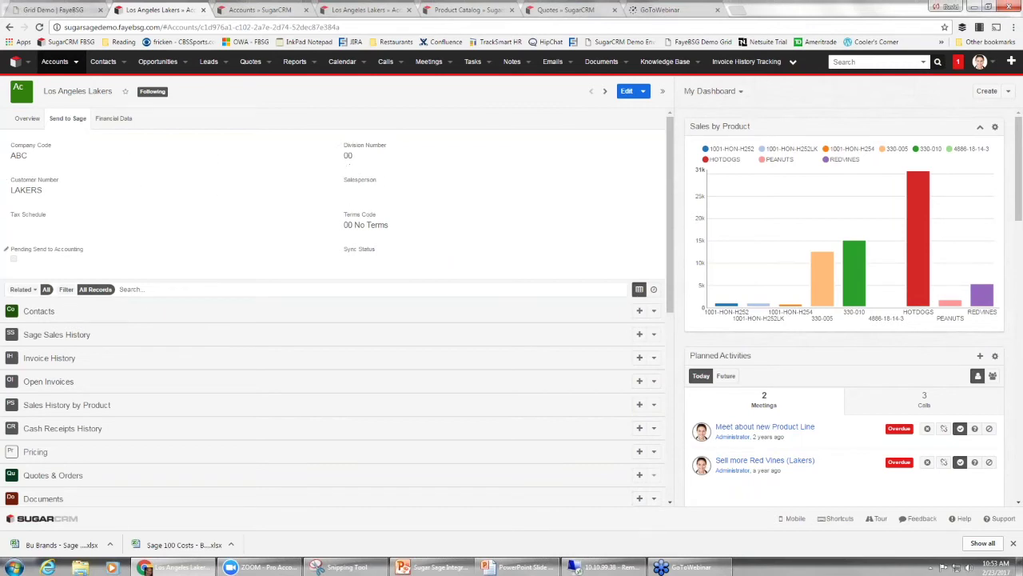
click(124, 119)
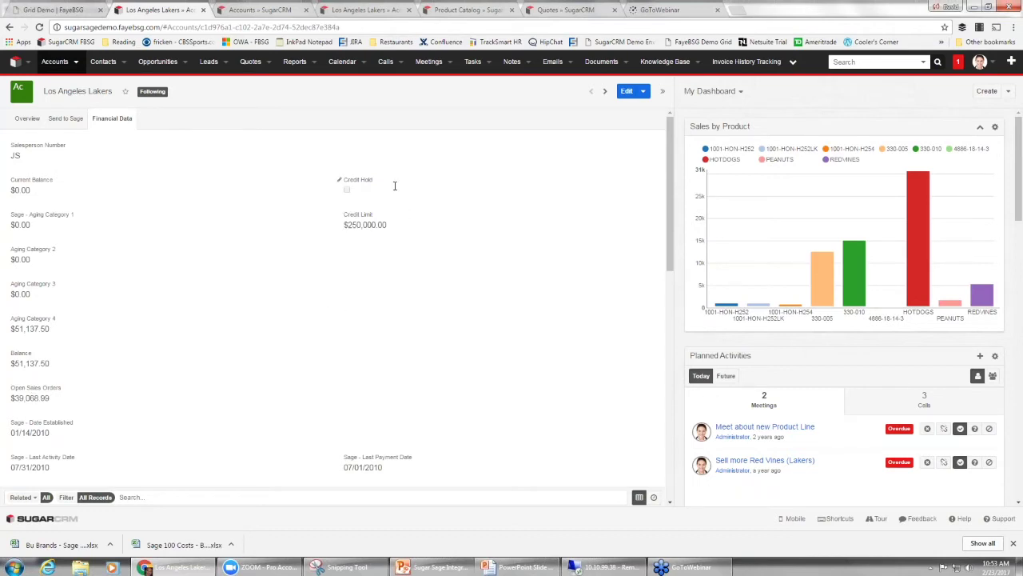
click(349, 194)
click(29, 119)
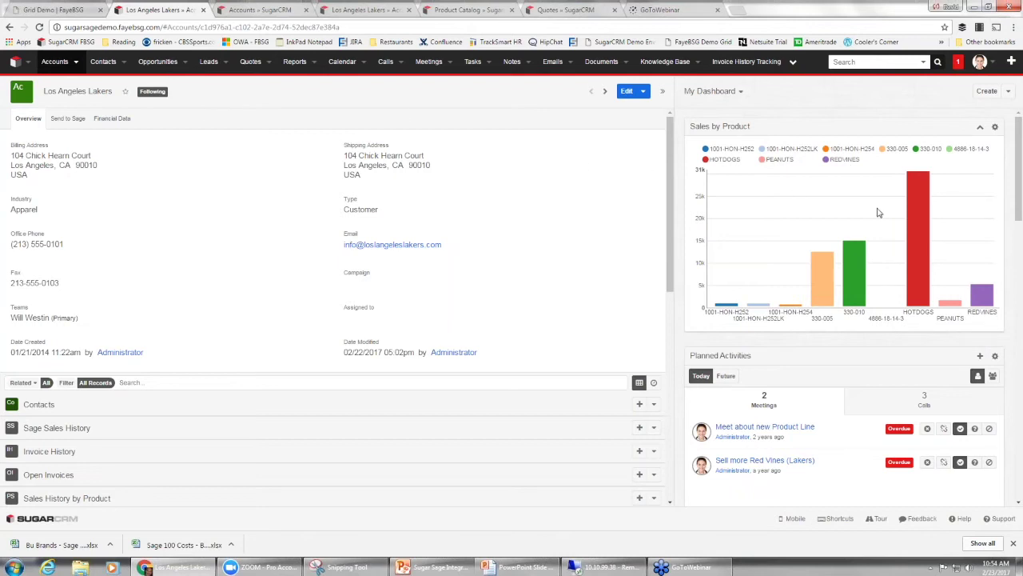
Examine the Lakers account's dashlets, from Sales by Product through opportunities, cases and notes to Sales History
mouse_move(927, 294)
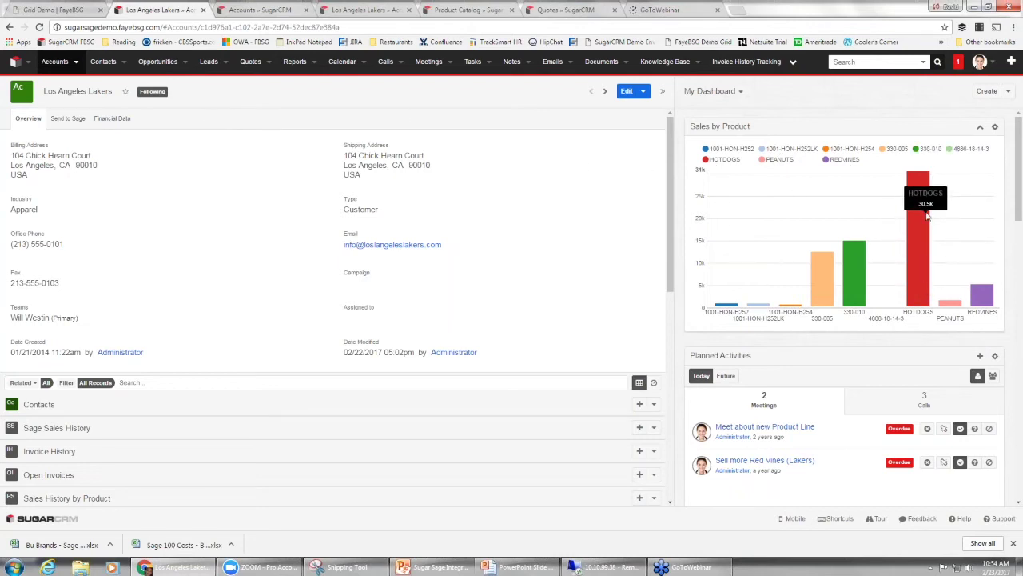
mouse_move(859, 298)
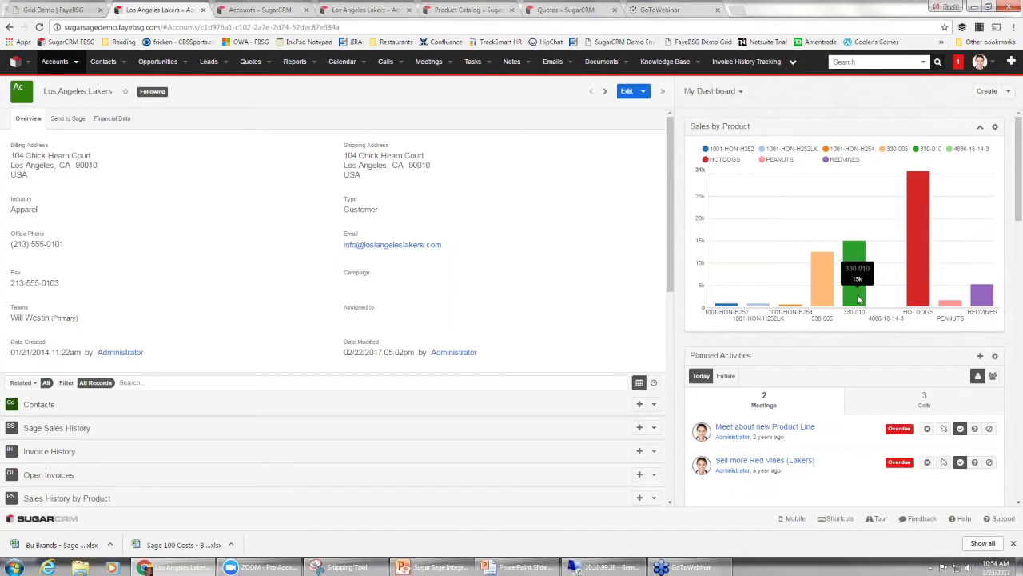
mouse_move(987, 296)
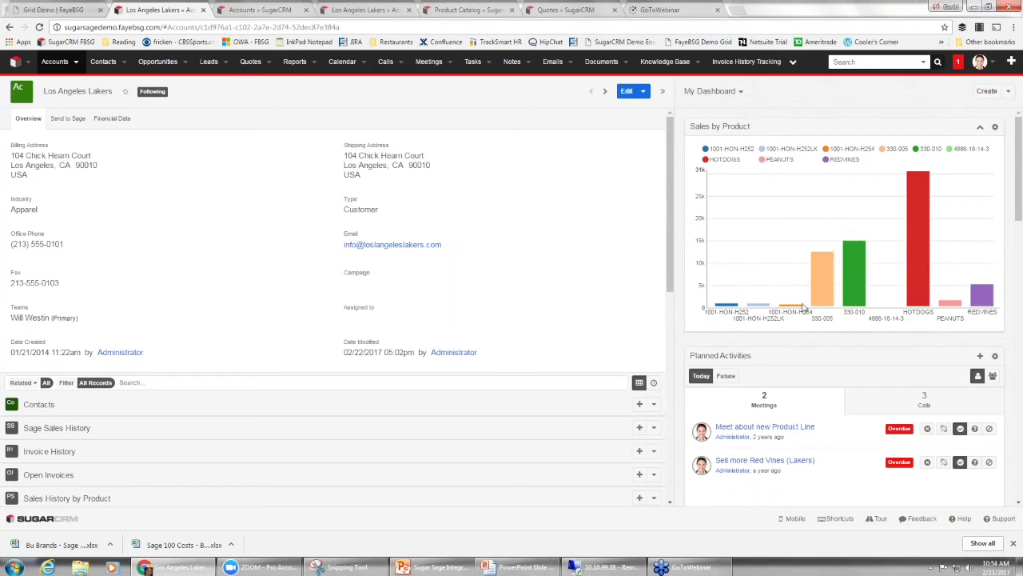
drag(1021, 147, 1020, 233)
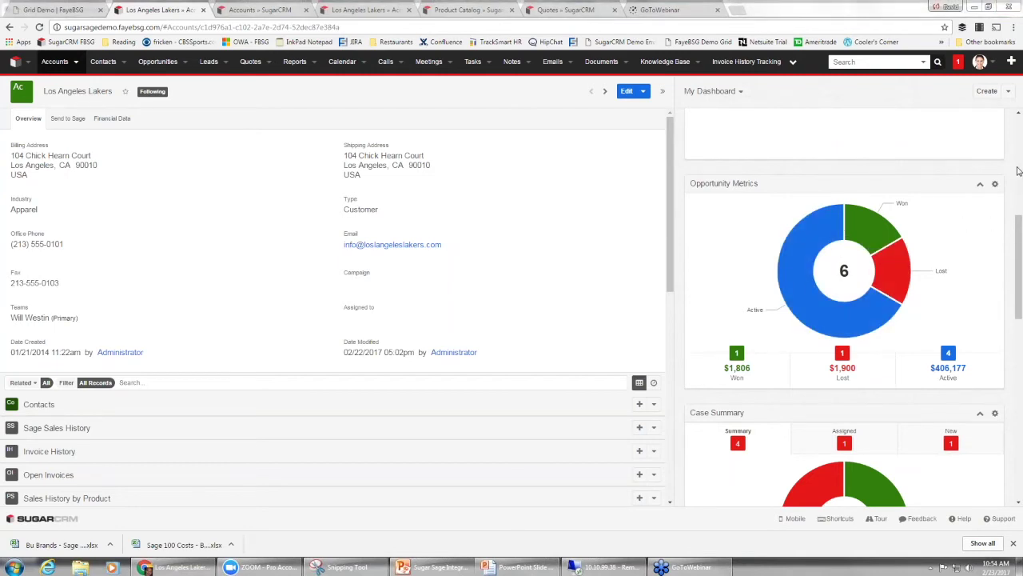
drag(1020, 302, 1016, 408)
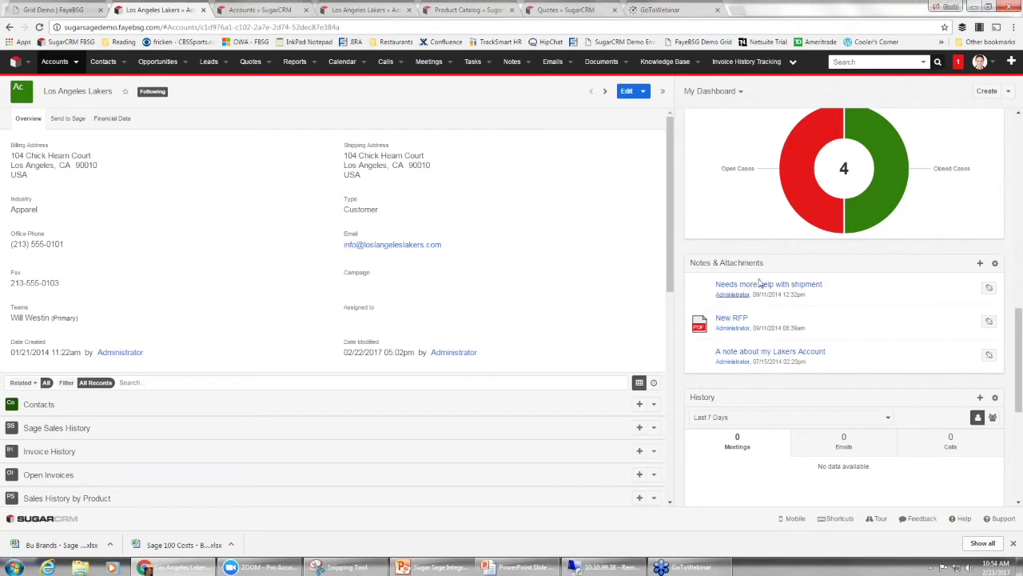
drag(1021, 344, 1020, 443)
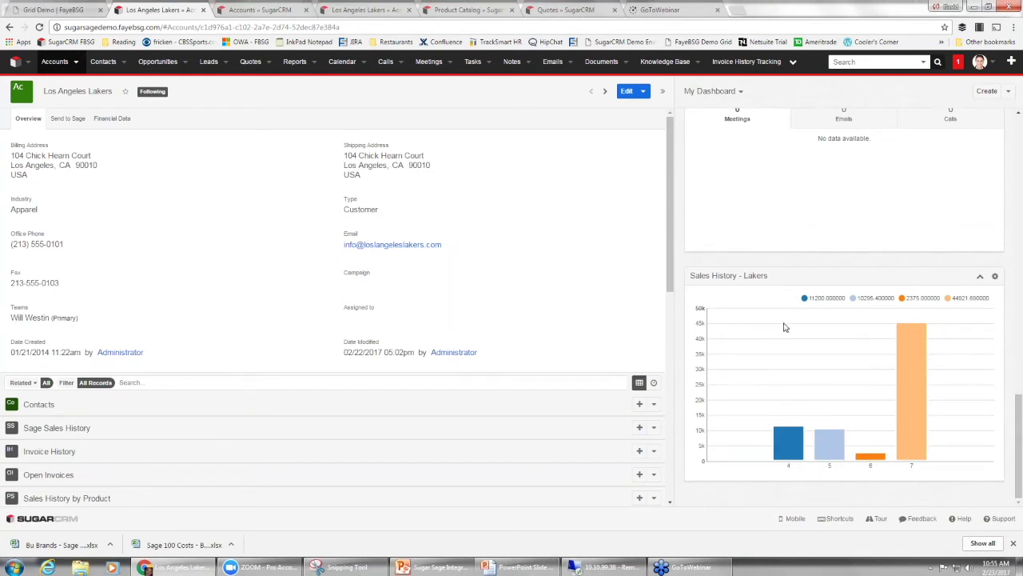
mouse_move(787, 446)
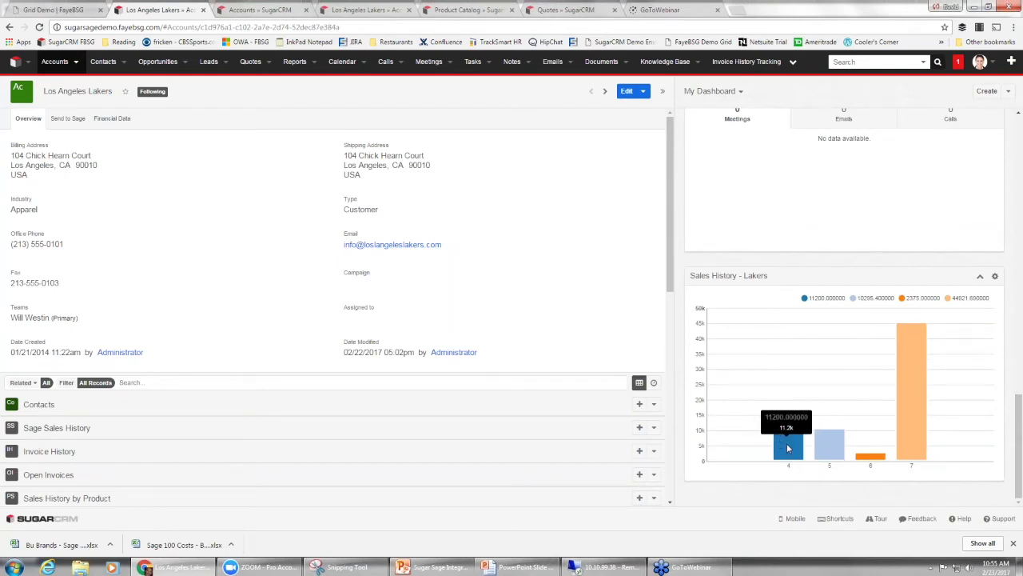
Inspect the period 7 bar in the Lakers Sales History chart and return to the Sales by Product dashlet
mouse_move(900, 397)
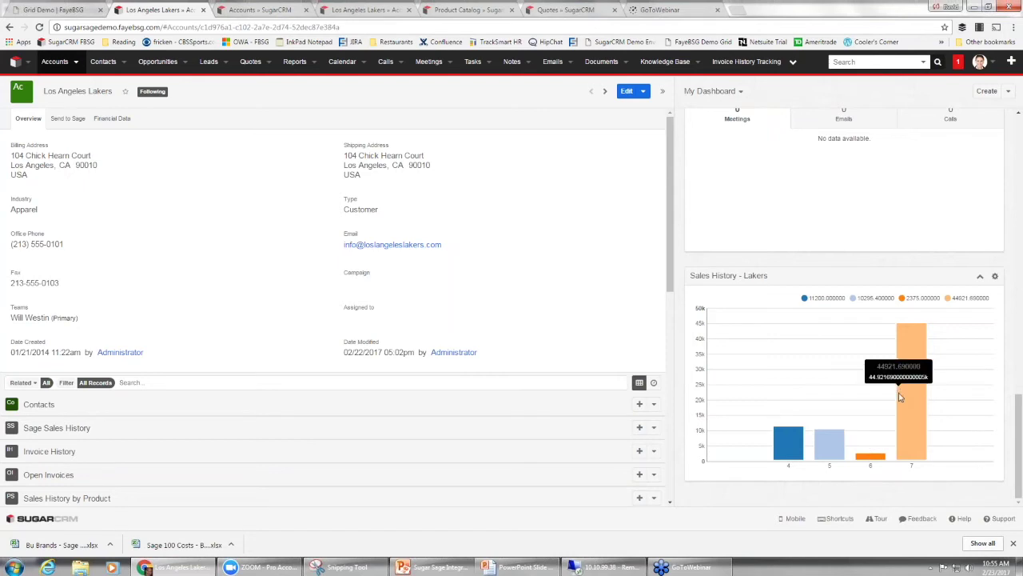
drag(1017, 399, 1012, 362)
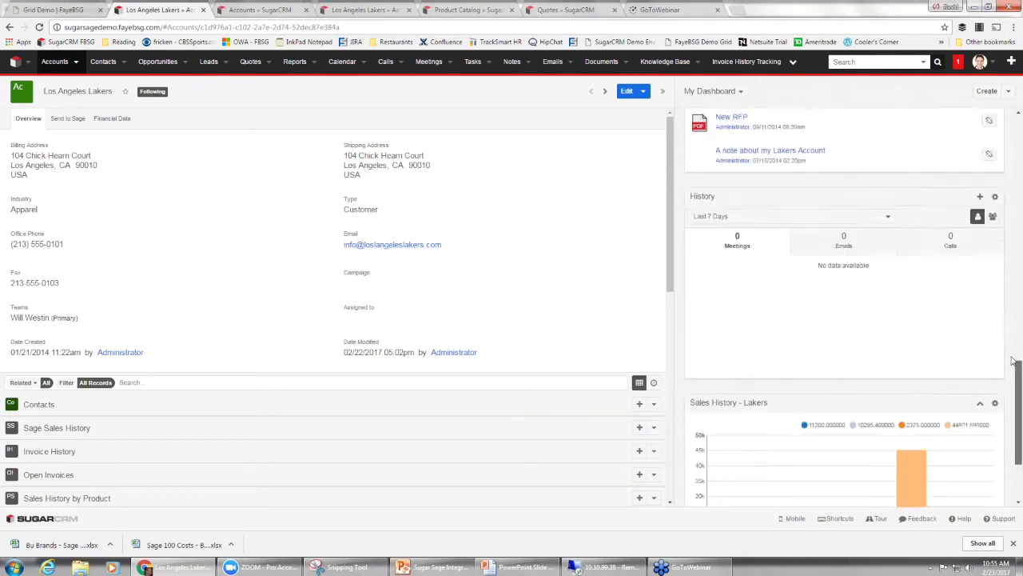
scroll(759, 177, up, 15)
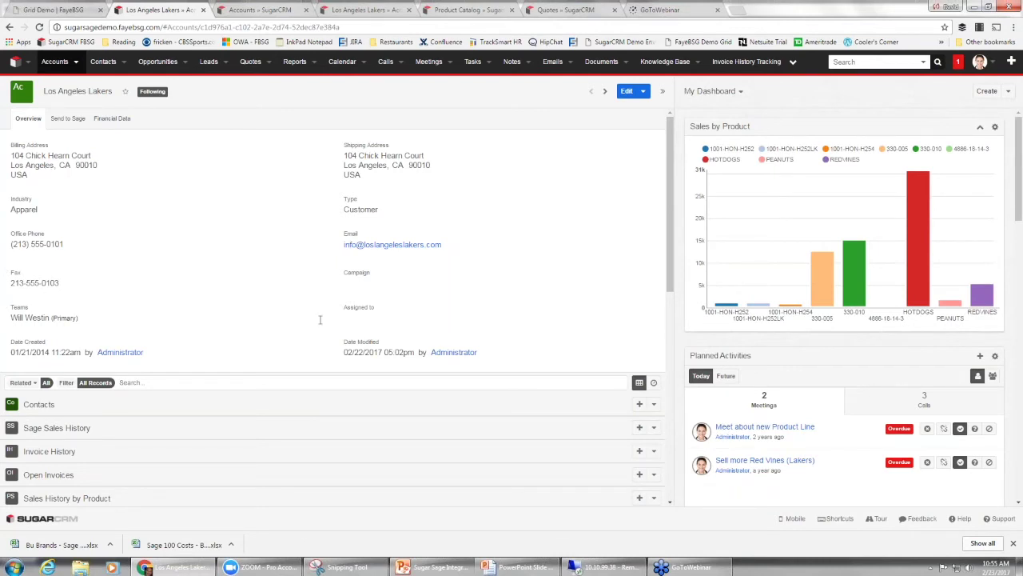
Review the Lakers account's related record sections and expand its Contacts list
drag(670, 160, 666, 232)
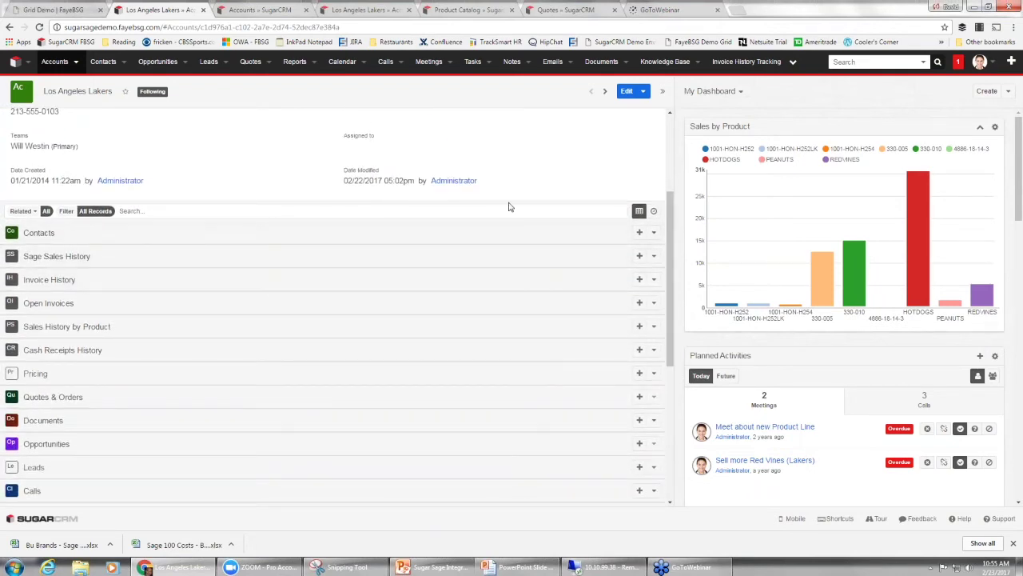
drag(671, 233, 673, 255)
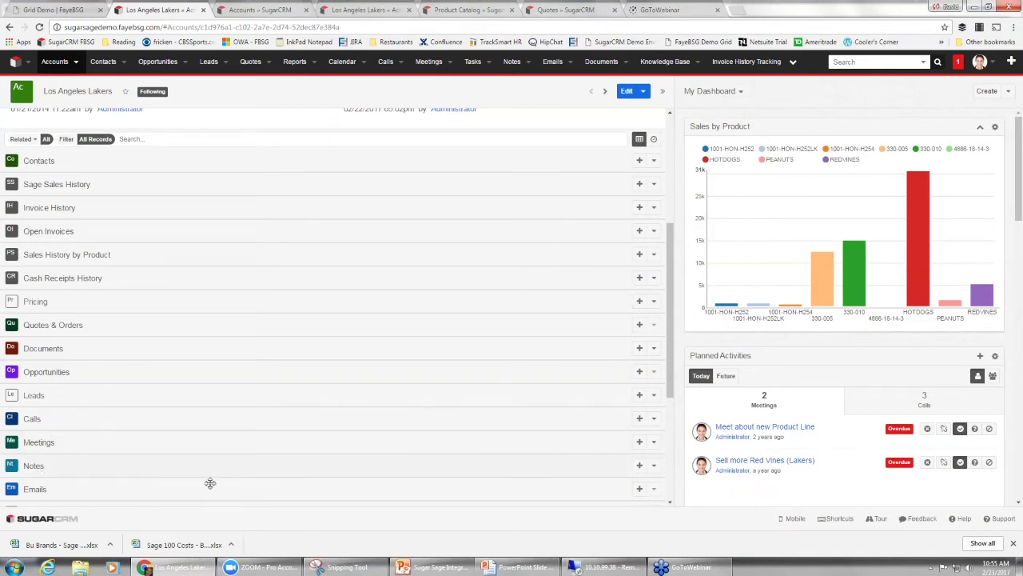
drag(673, 373, 557, 317)
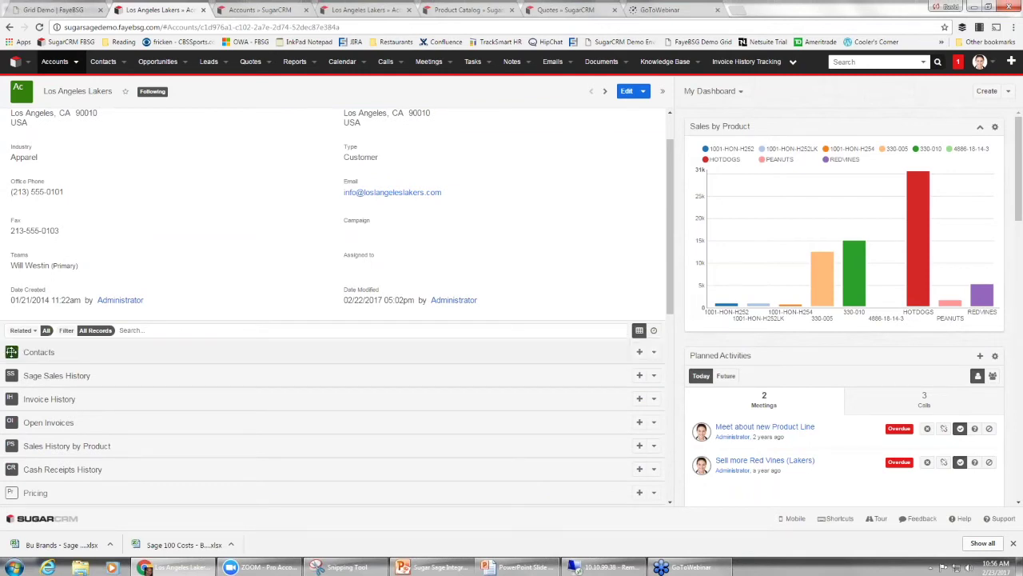
click(11, 352)
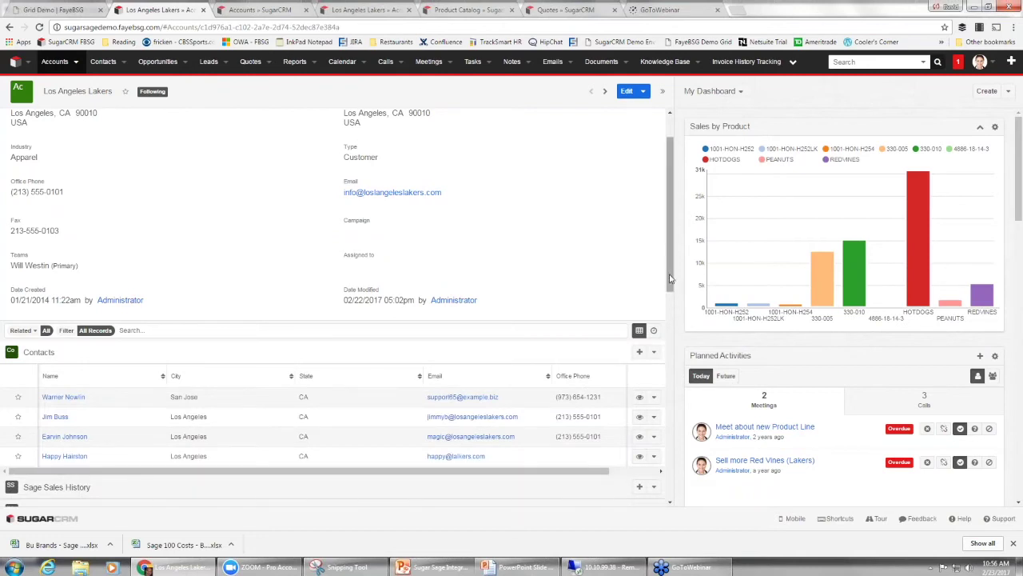
scroll(670, 278, down, 2)
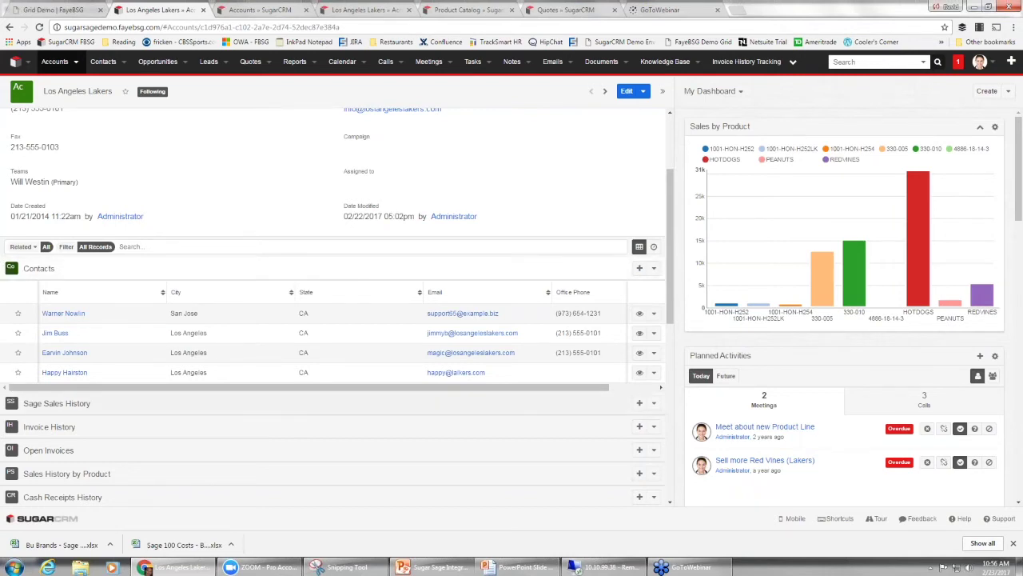
Expand the account's Sage Sales History and review sales for each period
click(12, 403)
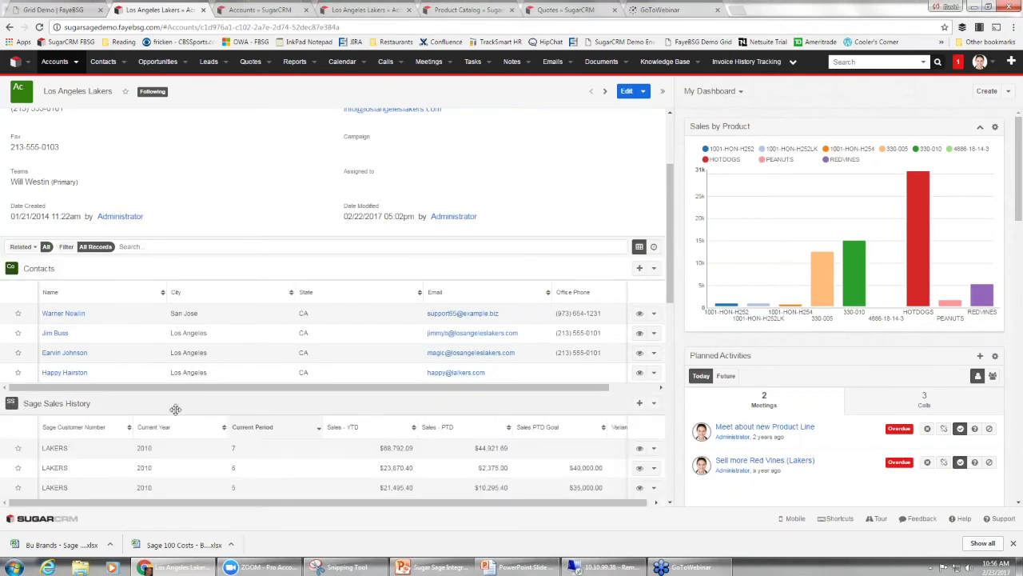
scroll(12, 403, down, 1)
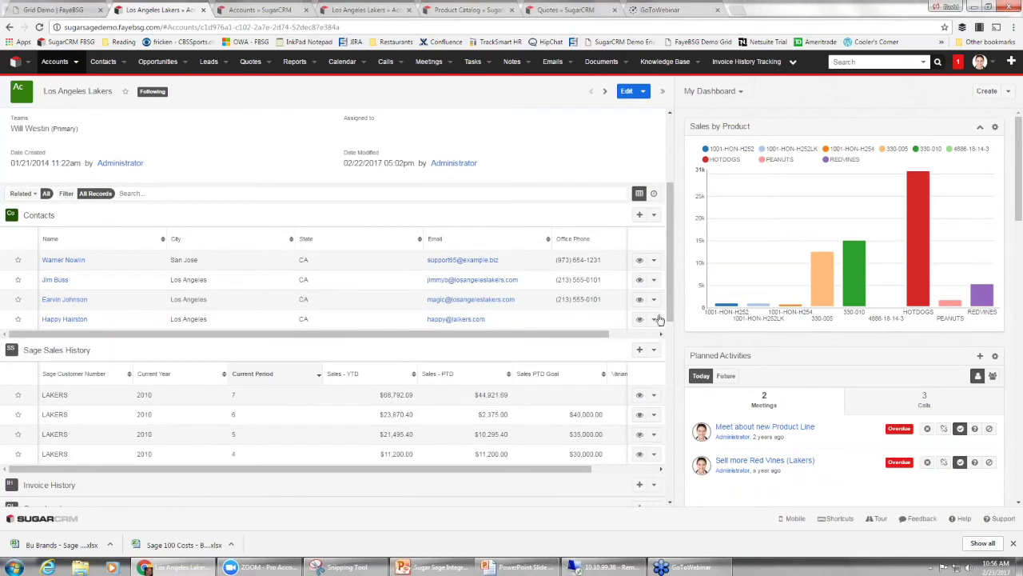
scroll(675, 311, down, 2)
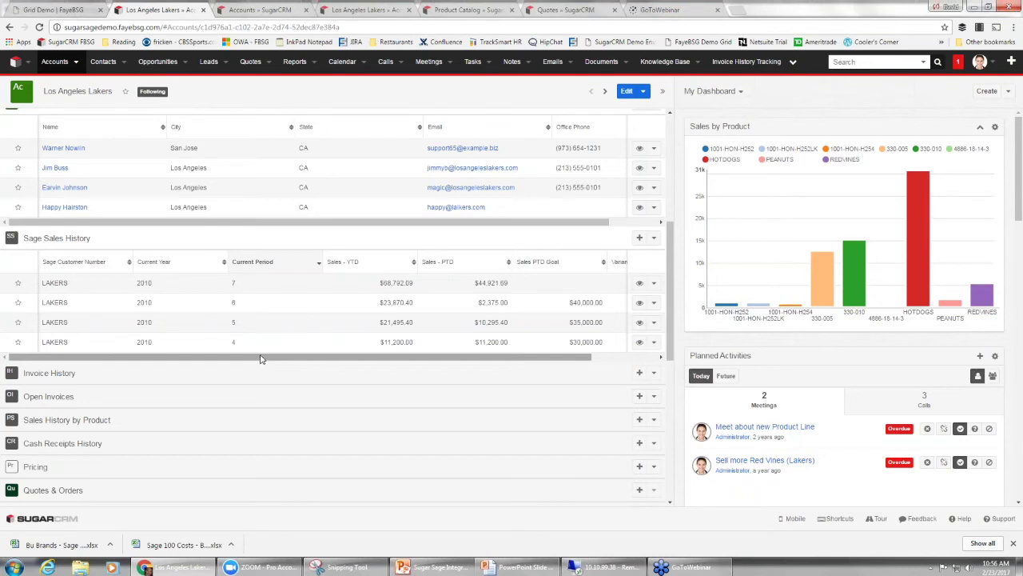
Switch briefly to Sage 100 on the remote desktop, return to SugarCRM and examine the Sage Sales History's Variance column
click(605, 567)
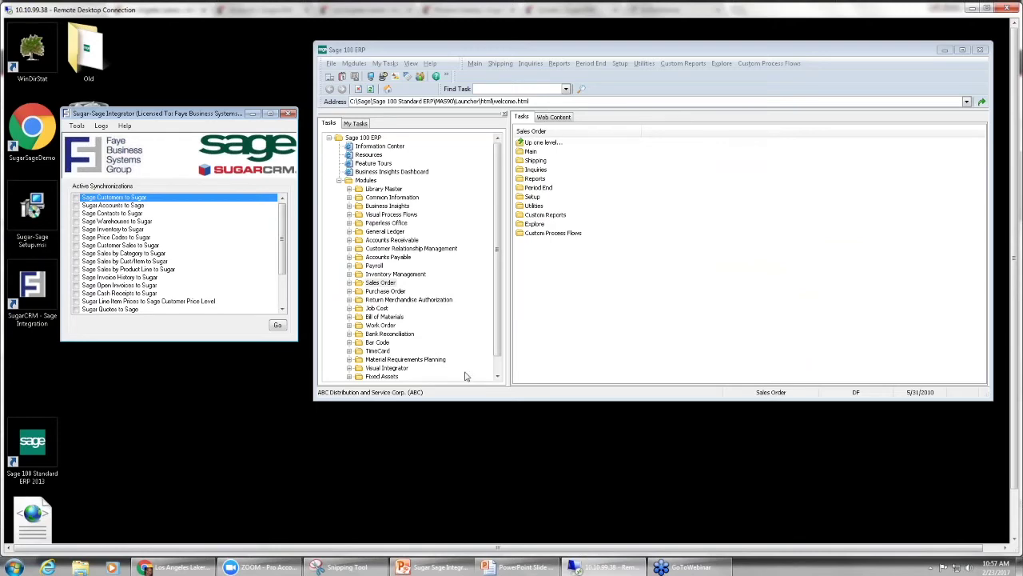
click(176, 567)
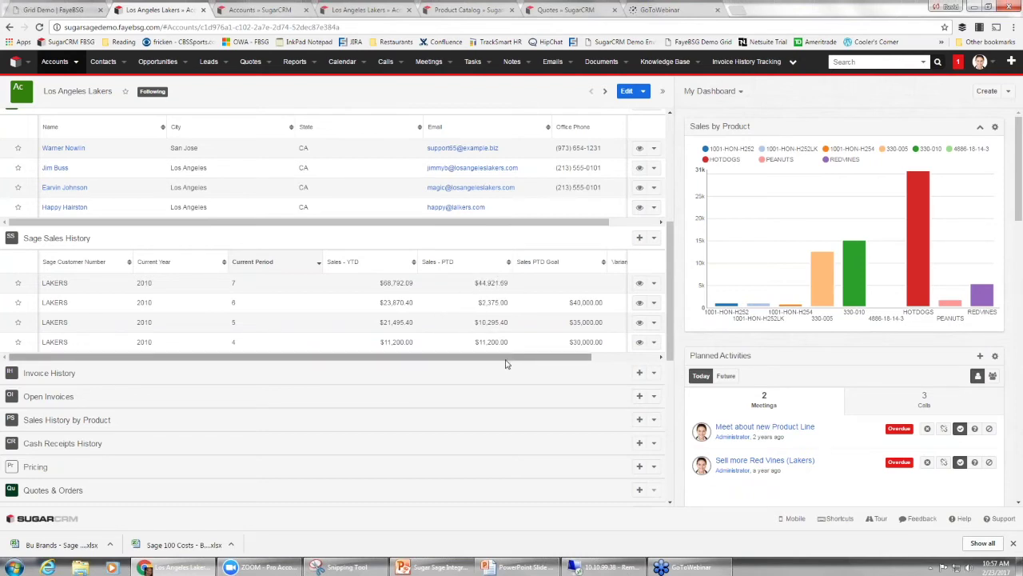
drag(505, 359, 558, 361)
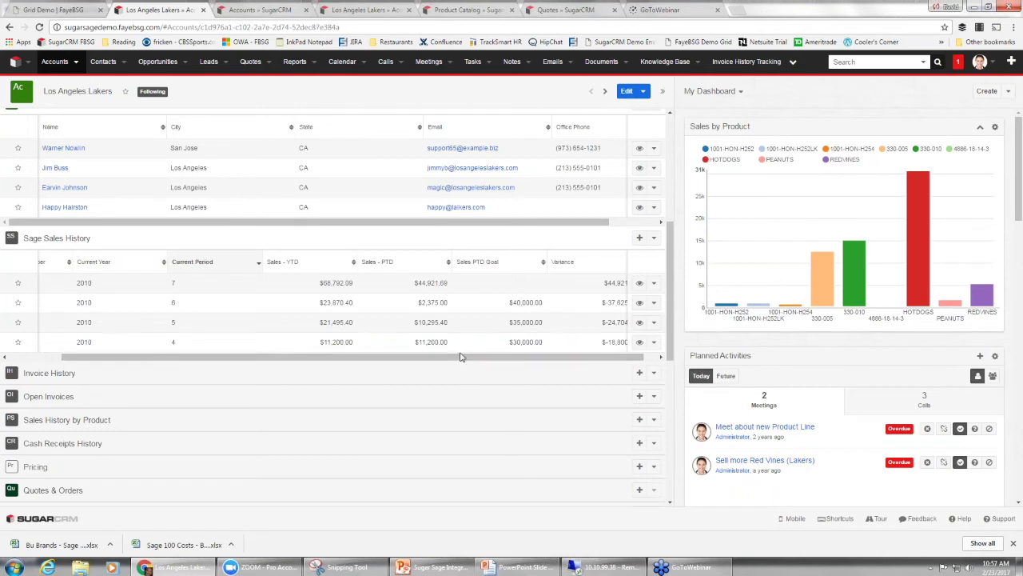
drag(460, 360, 400, 359)
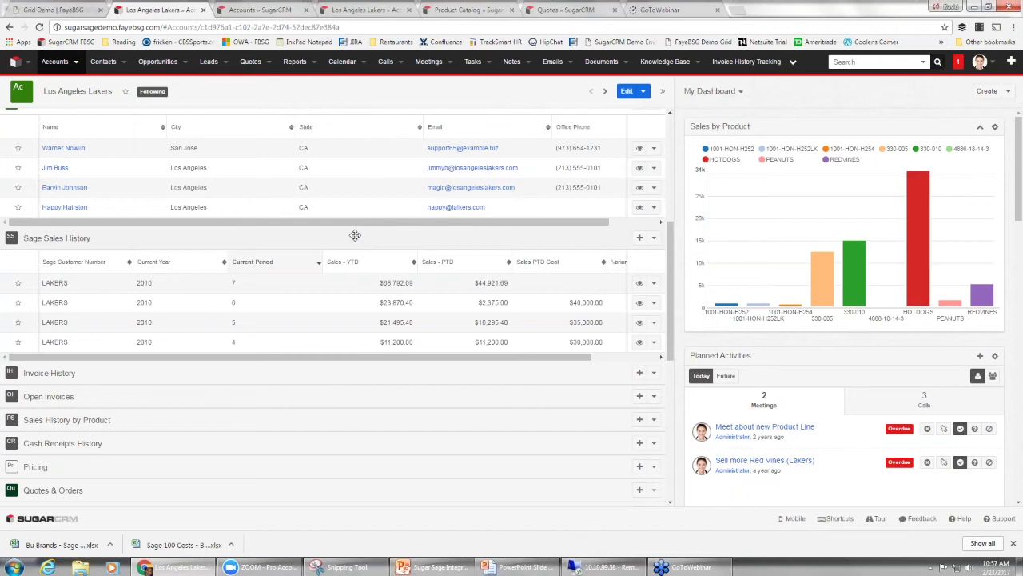
Expand the account's Invoice History and open the invoice dated 07/12/2010 in a separate browser tab
click(44, 372)
drag(672, 292, 671, 352)
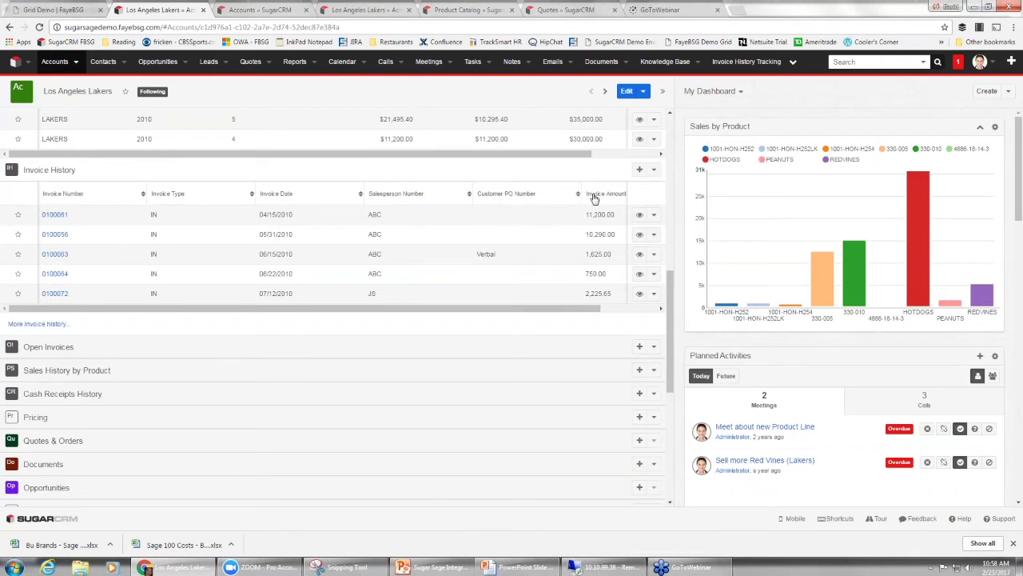
click(58, 294)
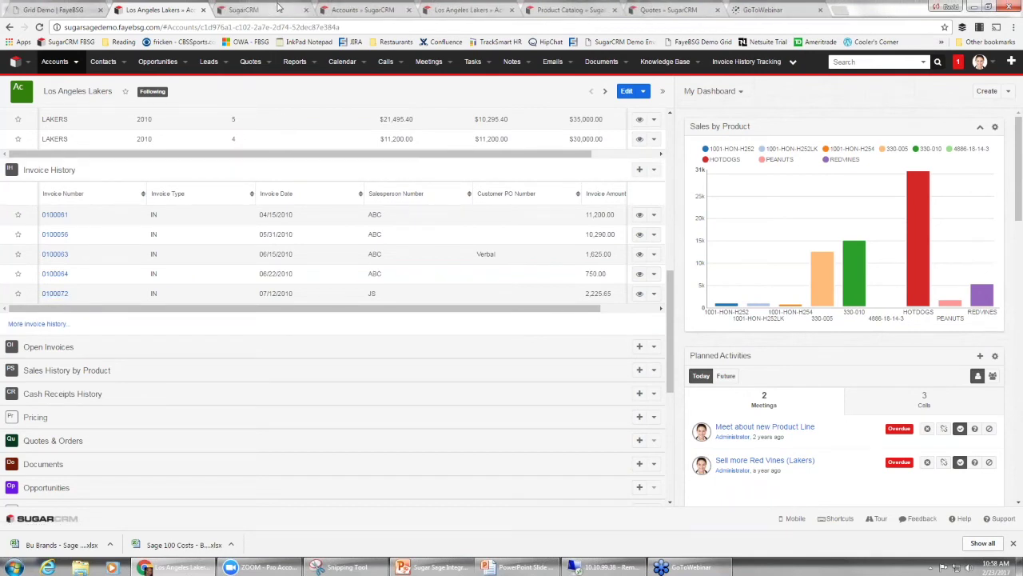
click(278, 11)
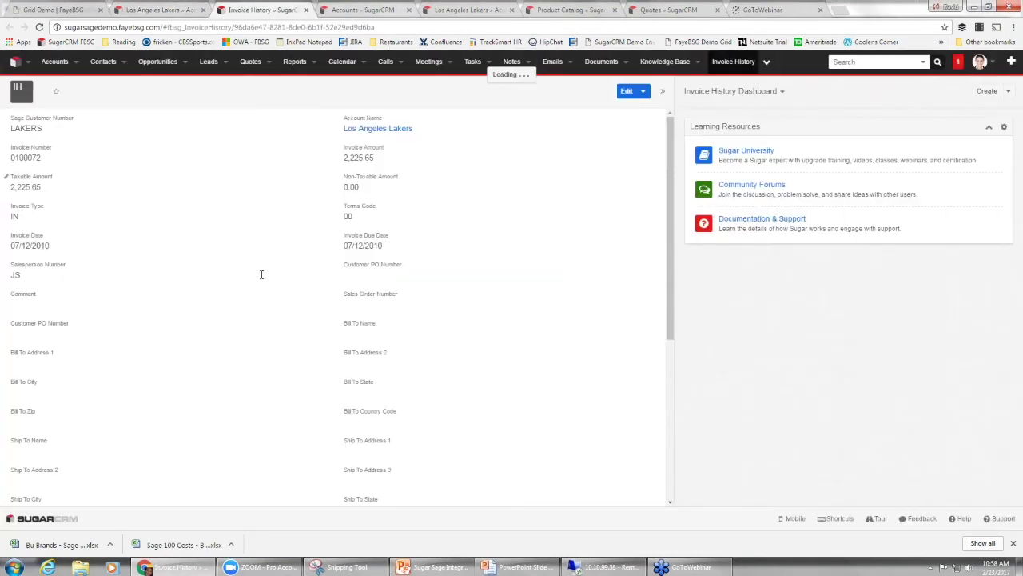
Review the invoice's lines, open its package tracking on the UPS site, and return to the Los Angeles Lakers account
scroll(237, 274, down, 5)
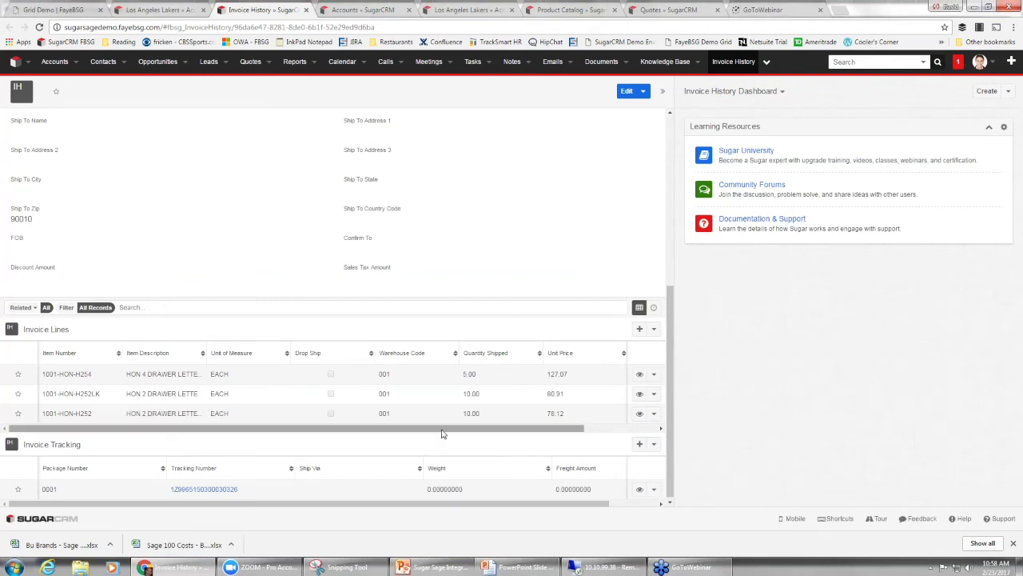
drag(676, 384, 672, 401)
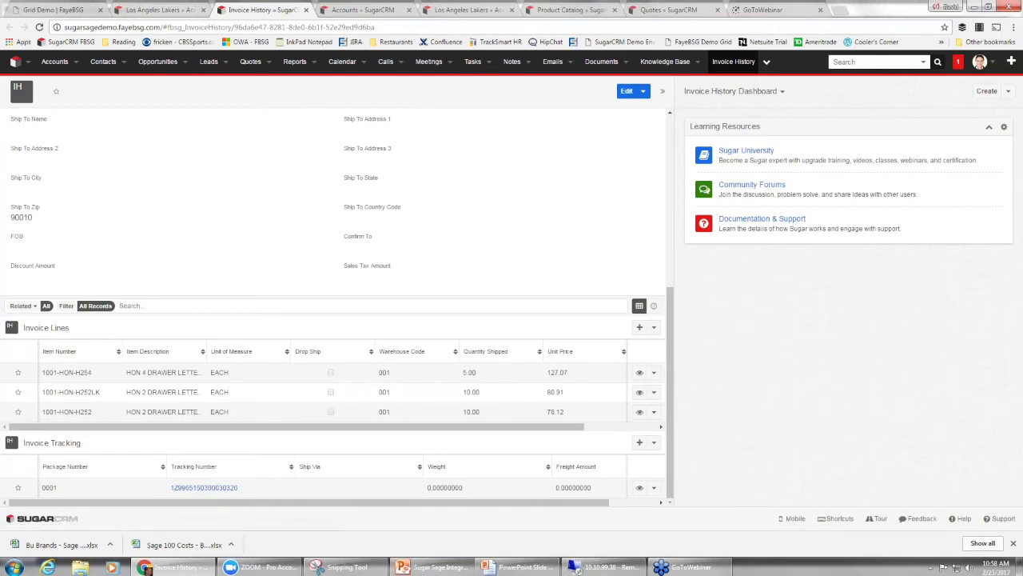
click(212, 490)
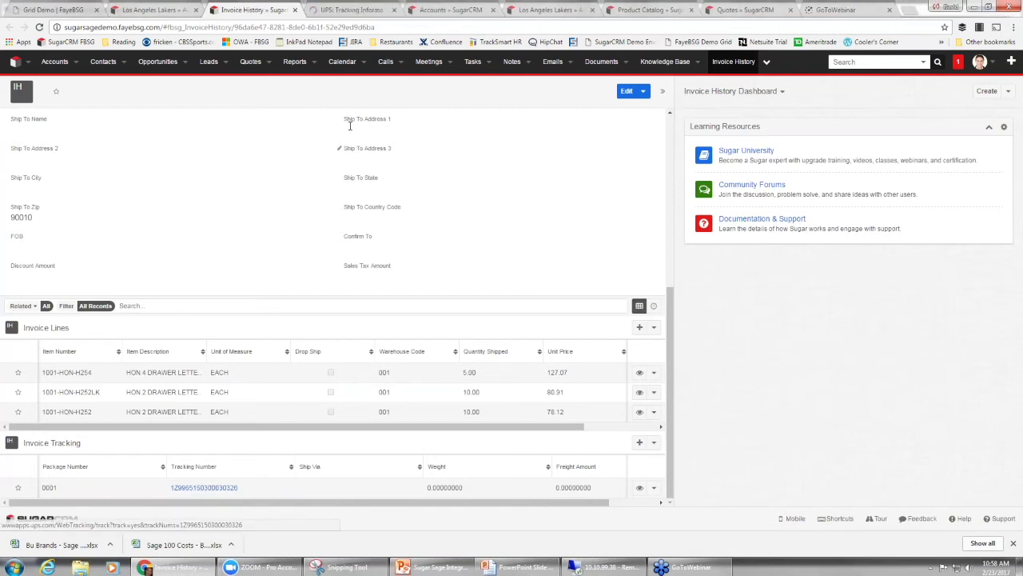
click(370, 10)
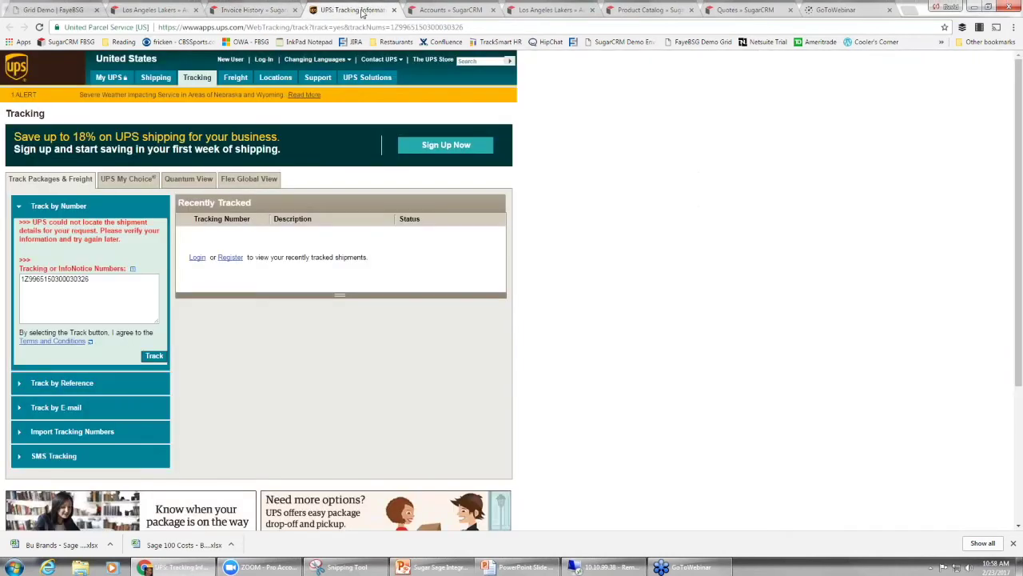
click(268, 11)
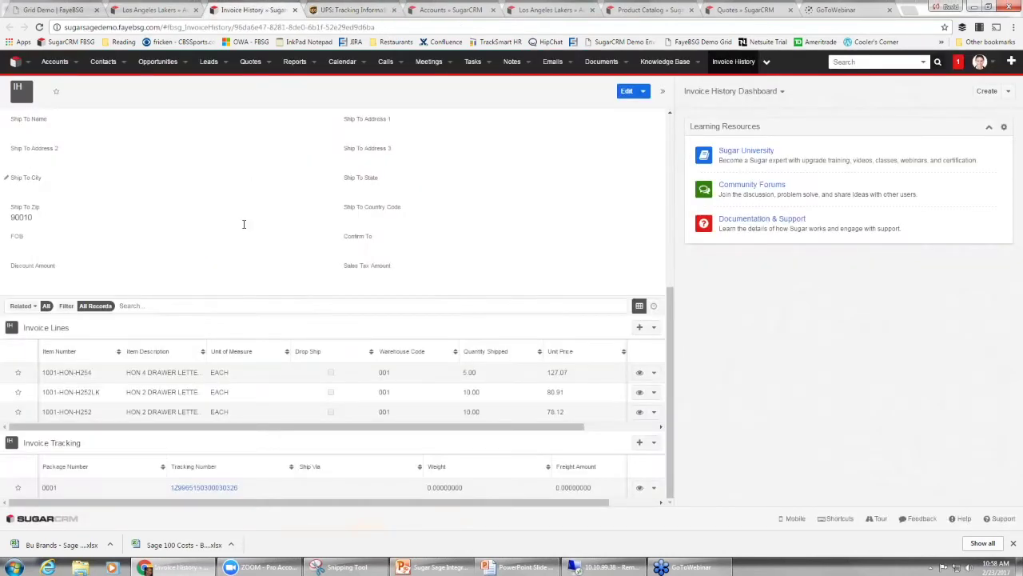
click(154, 10)
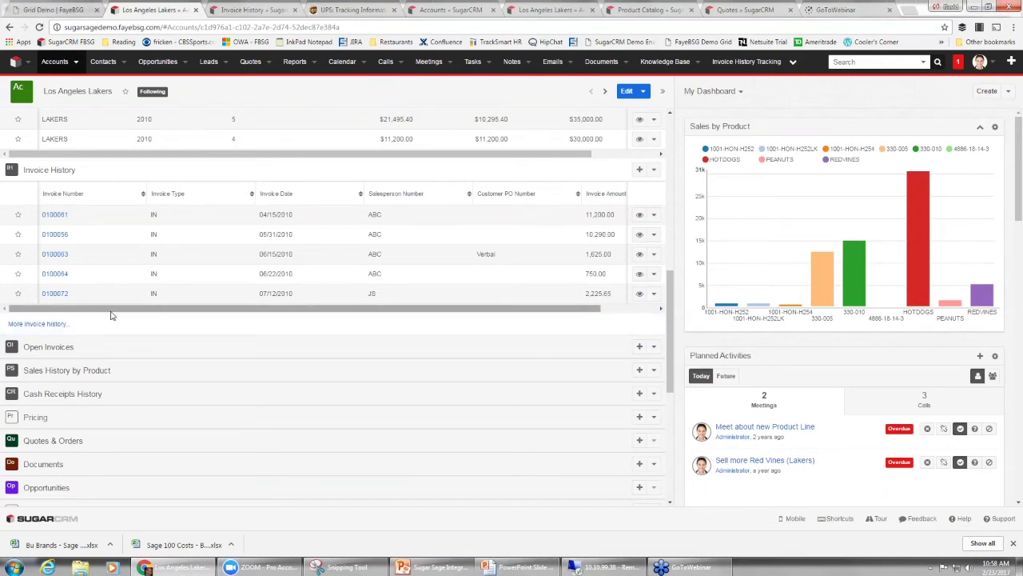
Expand Open Invoices and Sales History by Product, sorting the product sales by YTD Dollars in descending order
click(33, 346)
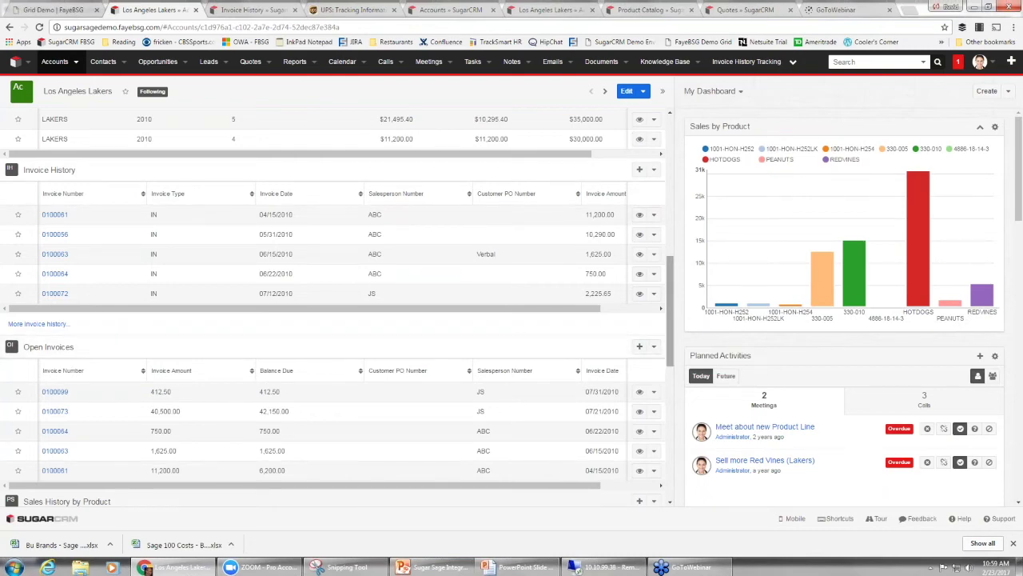
drag(670, 336, 668, 445)
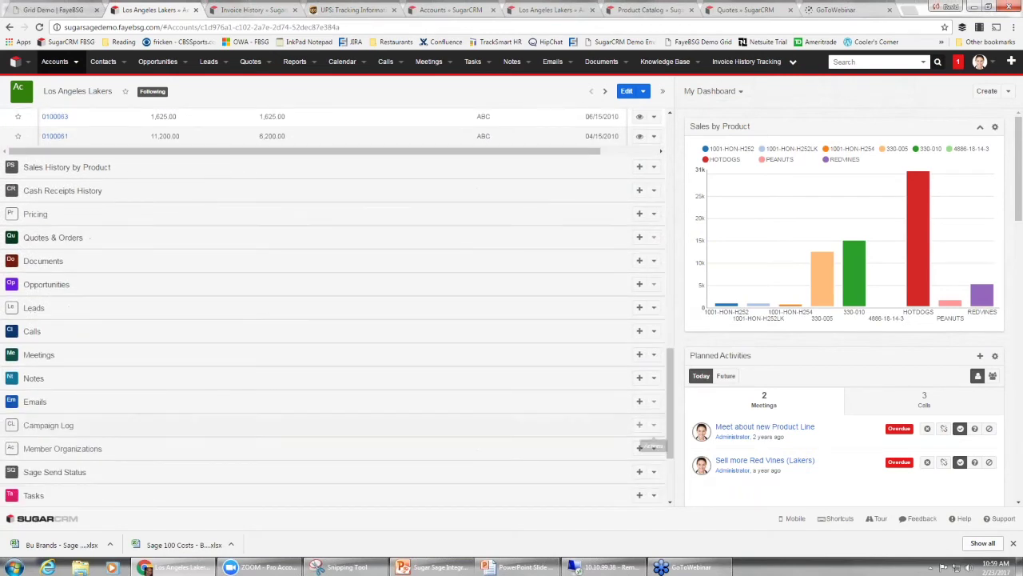
click(65, 167)
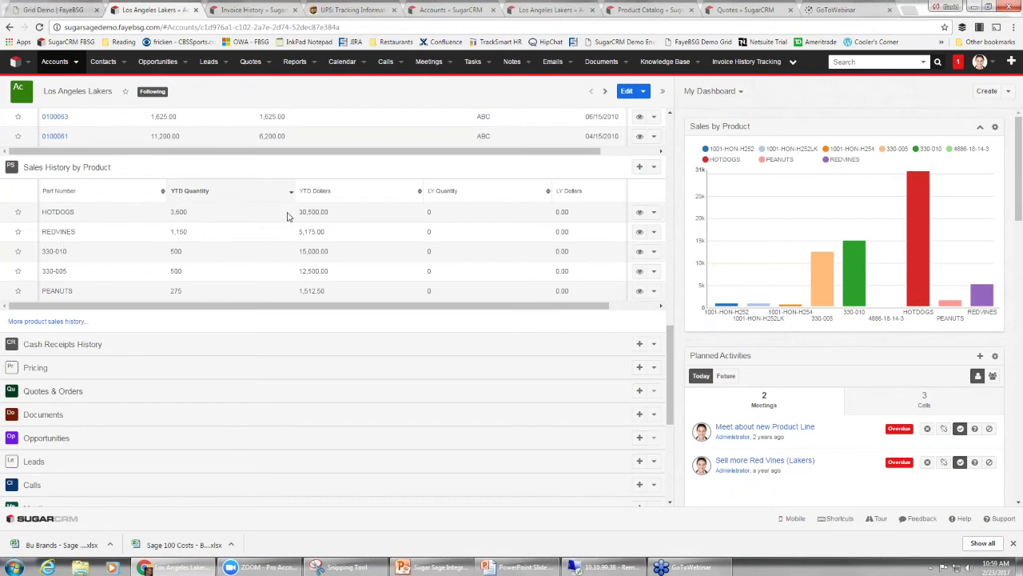
click(317, 193)
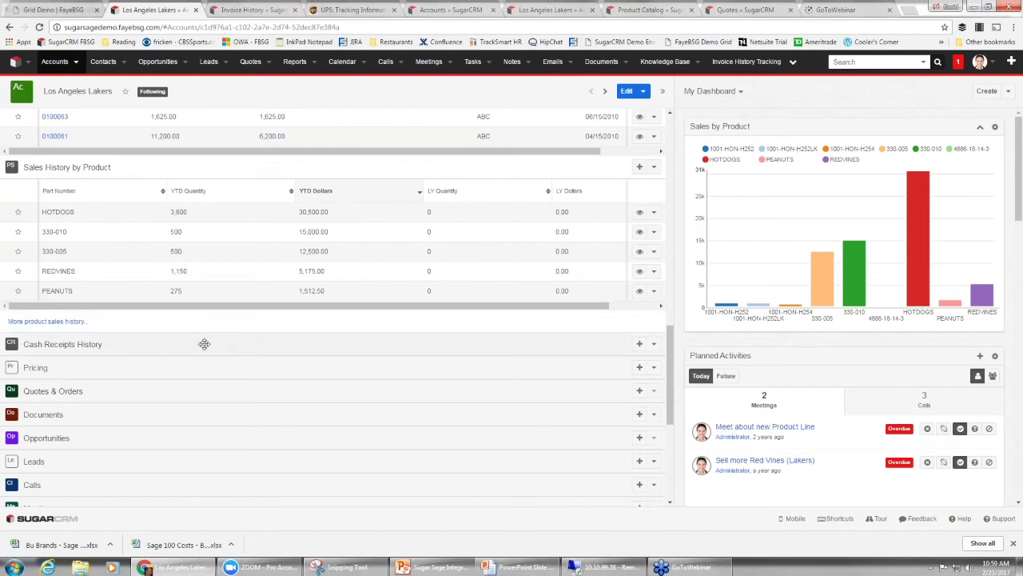
Expand the account's Cash Receipts History and its Quotes & Orders list
scroll(201, 341, down, 2)
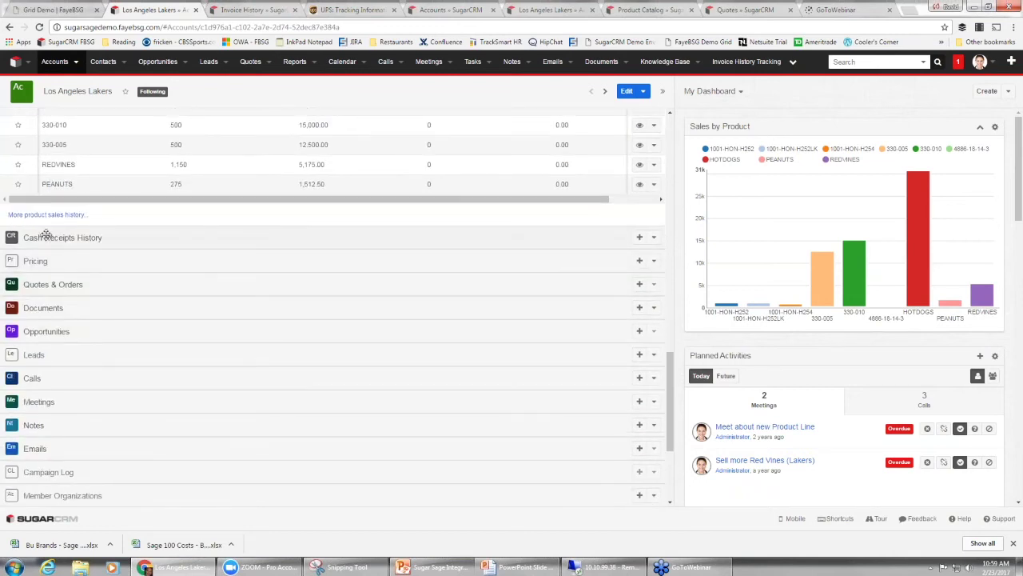
click(45, 237)
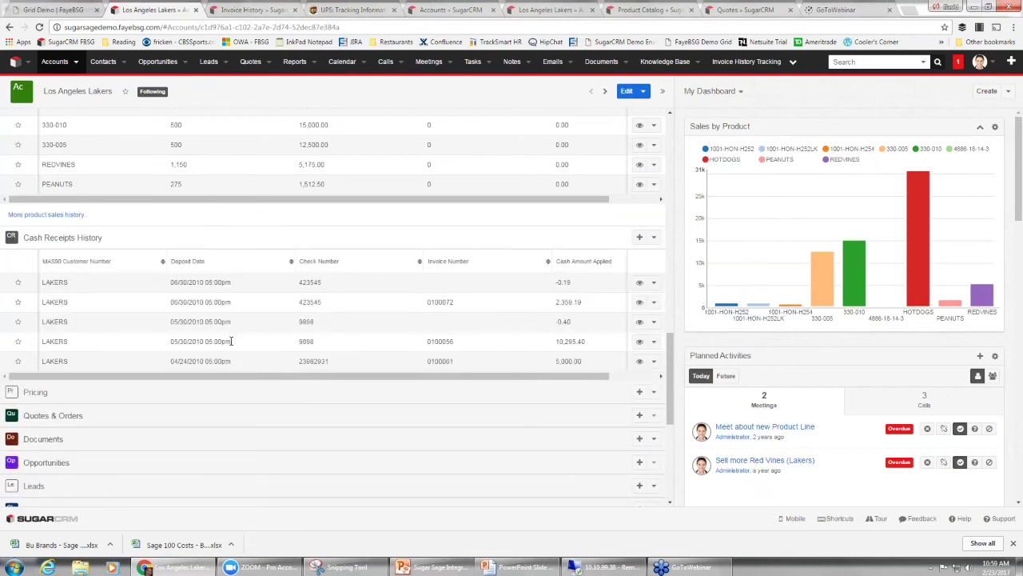
scroll(231, 341, down, 3)
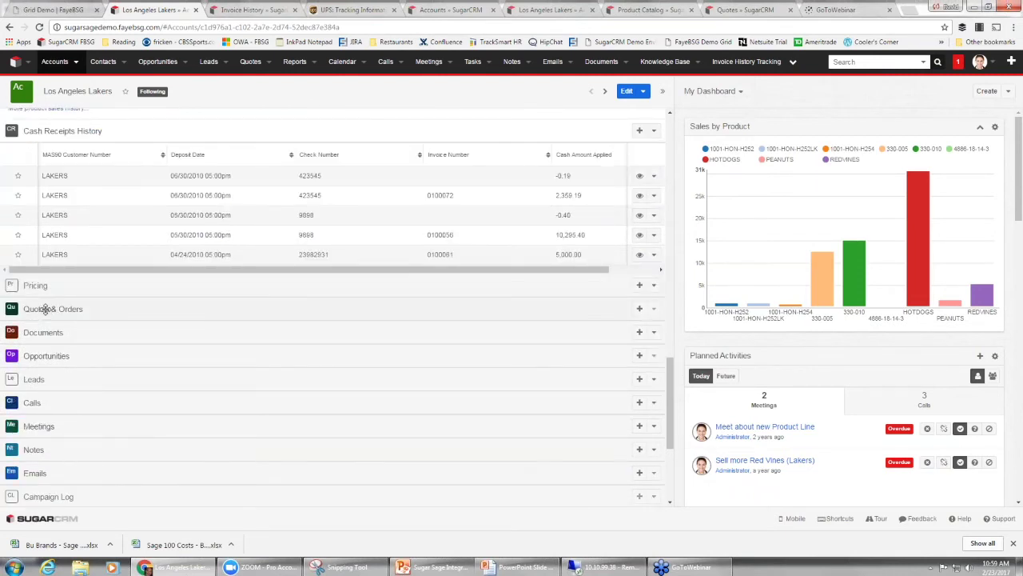
click(46, 309)
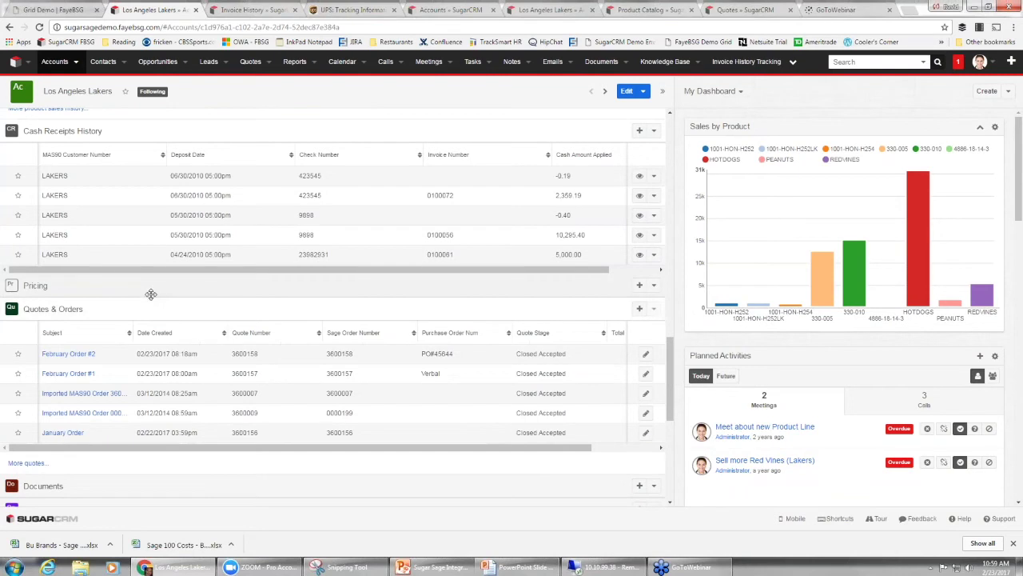
Load more records in the Quotes & Orders list, review them and return to the account's Invoice History
scroll(152, 295, down, 3)
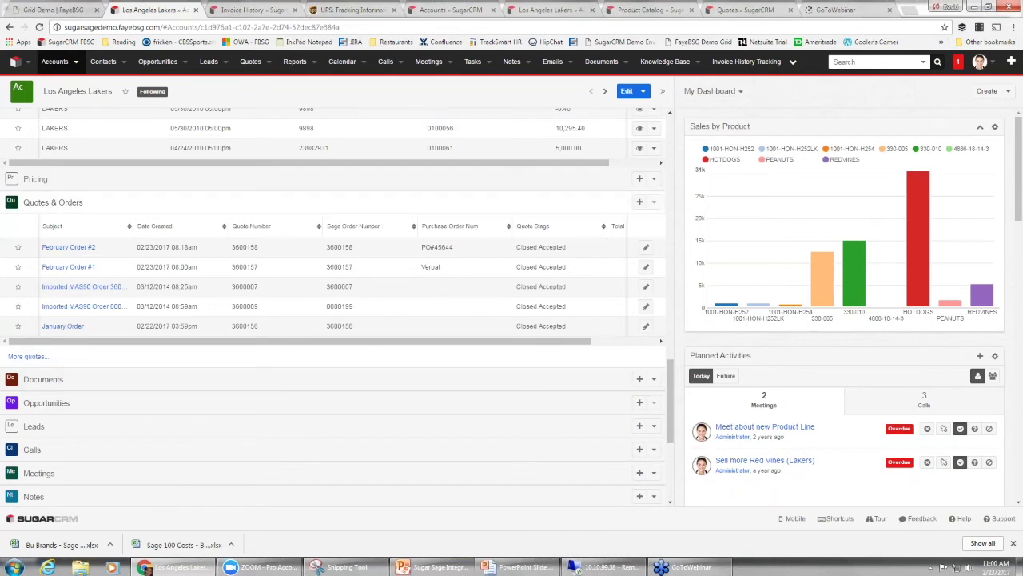
drag(352, 342, 313, 343)
click(35, 356)
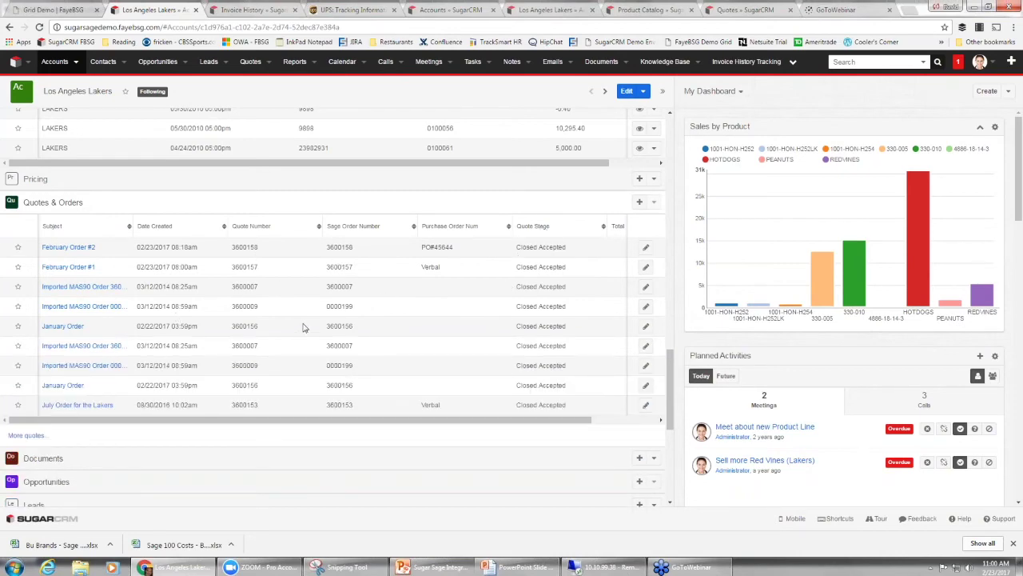
scroll(304, 327, up, 8)
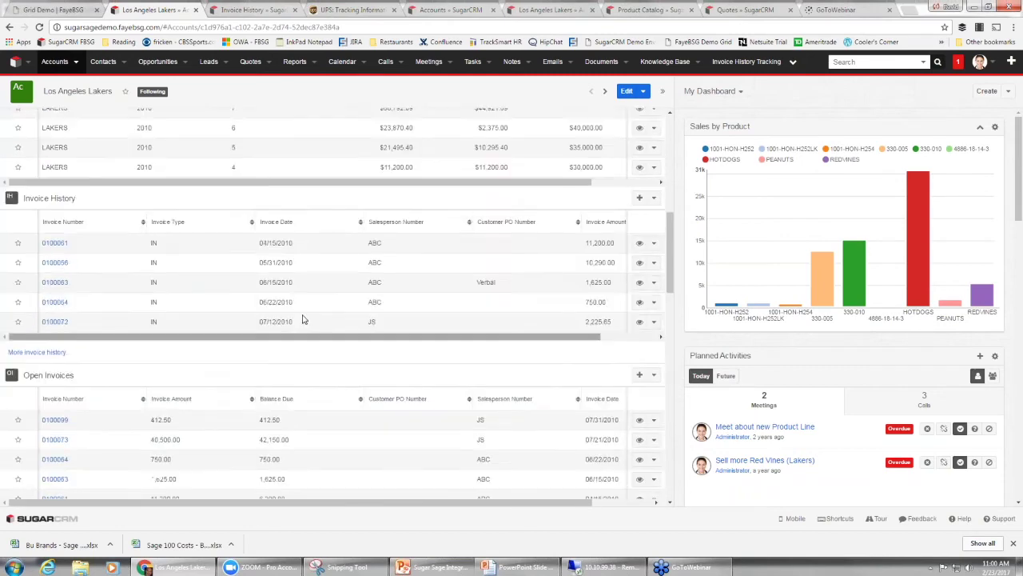
Switch to the Product Catalog and sort its products by Quantity in Stock in descending order
scroll(303, 320, up, 10)
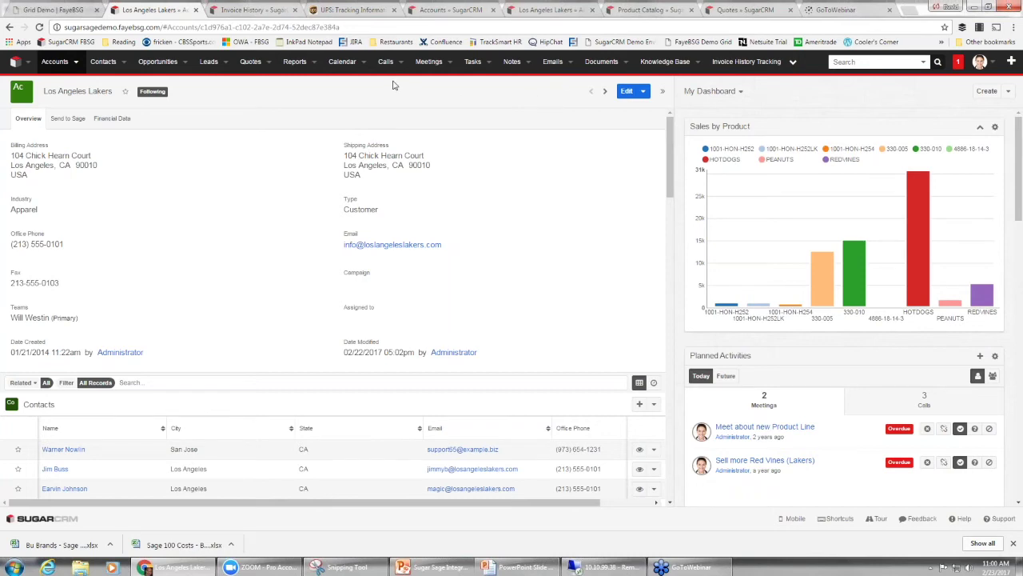
click(652, 10)
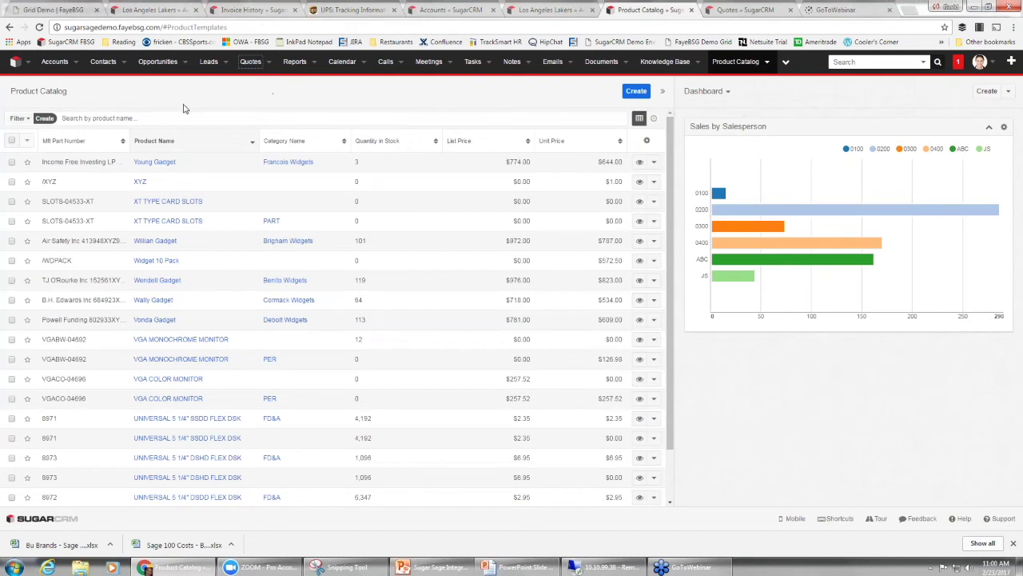
click(381, 145)
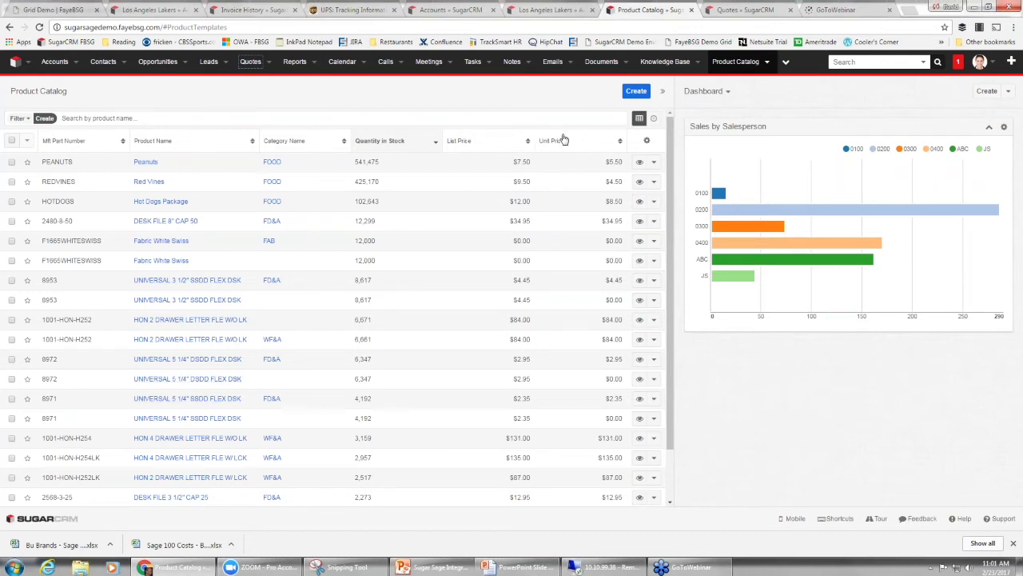
Add the Vendor Part Number column to the Product Catalog list
click(647, 141)
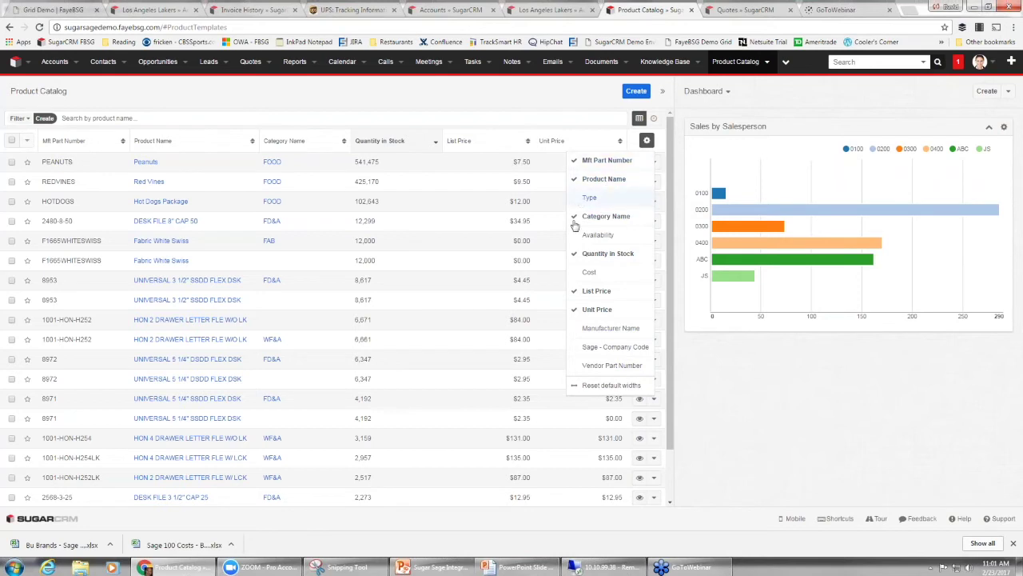
click(589, 368)
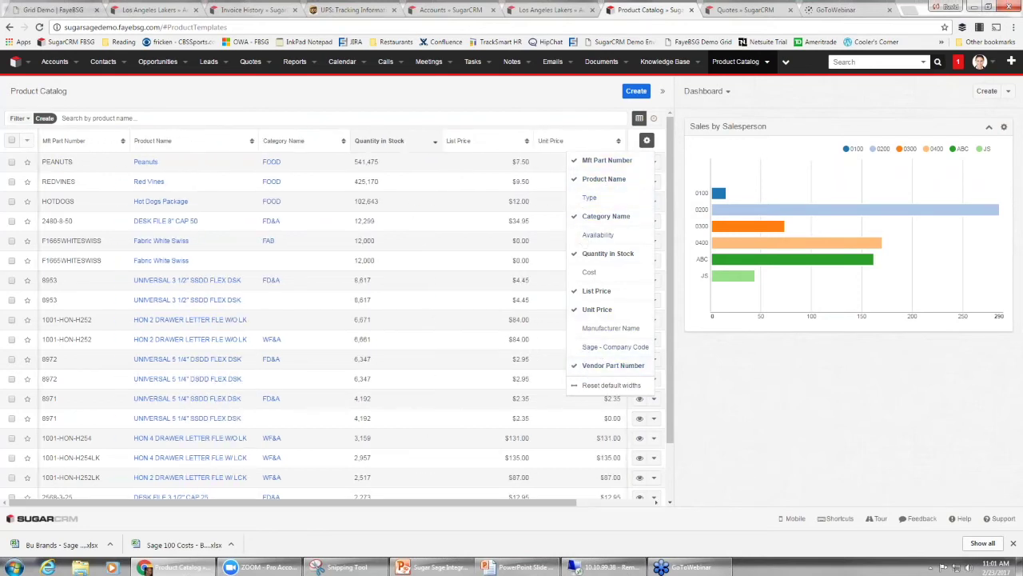
click(443, 99)
drag(567, 505, 477, 516)
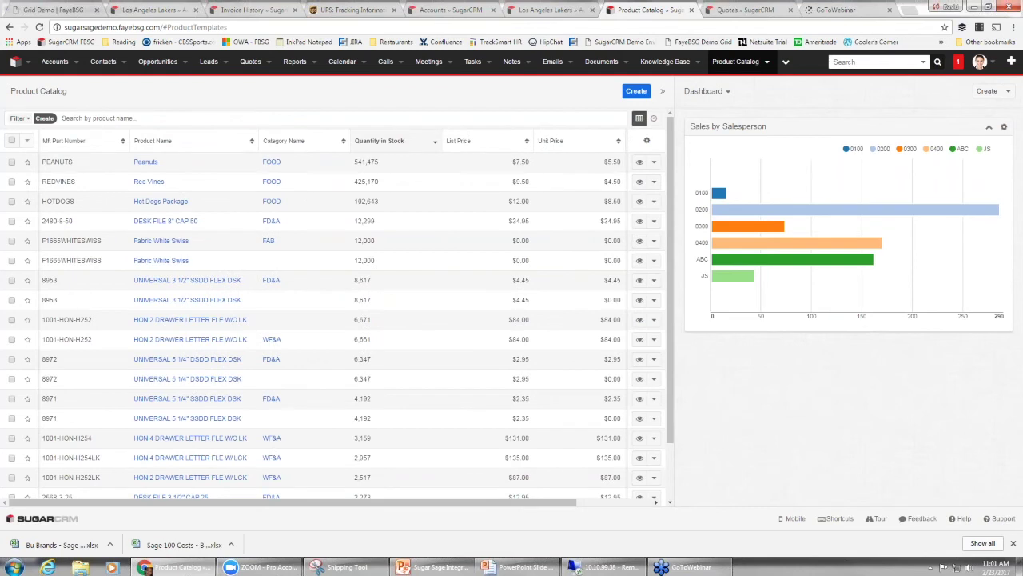
Open the Peanuts product and review its details and Warehouse Availability, narrowing the Warehouse column
click(150, 165)
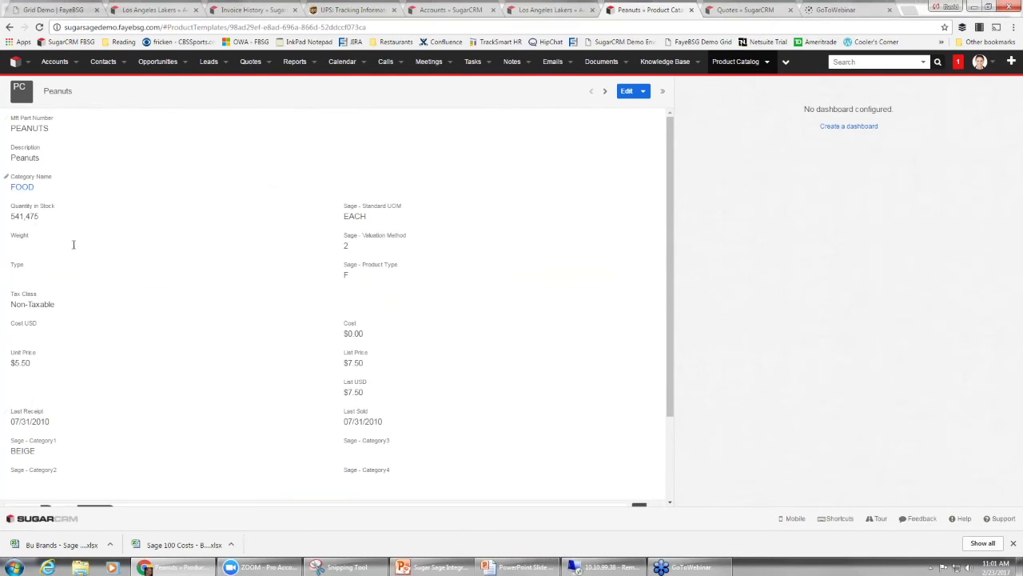
scroll(203, 289, down, 3)
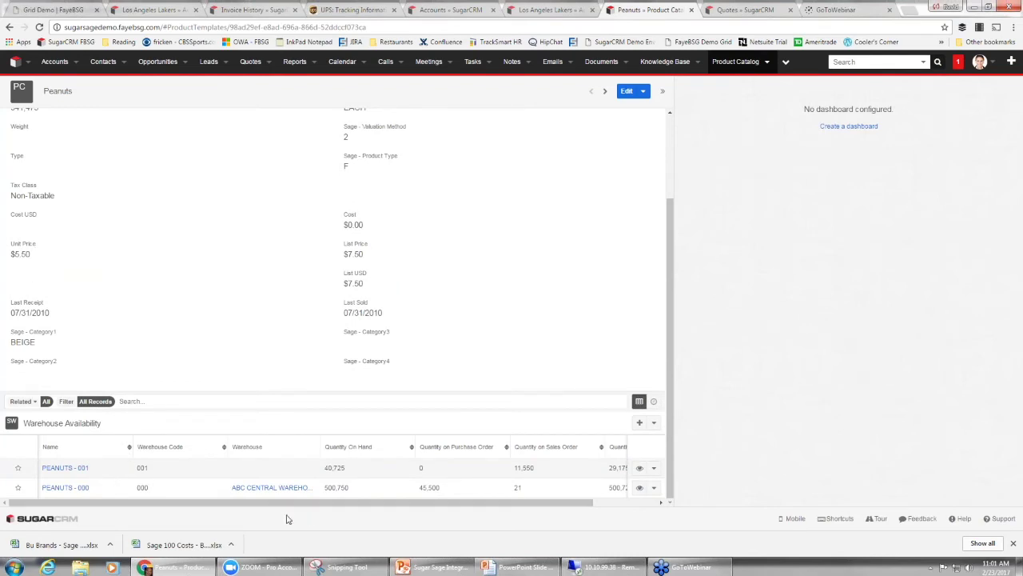
drag(320, 446, 296, 446)
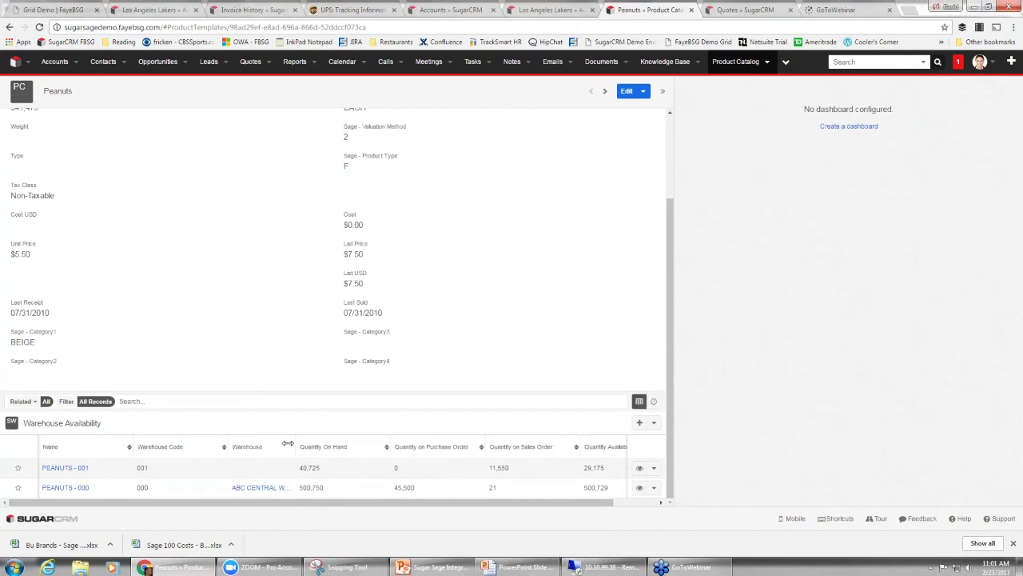
scroll(233, 312, up, 2)
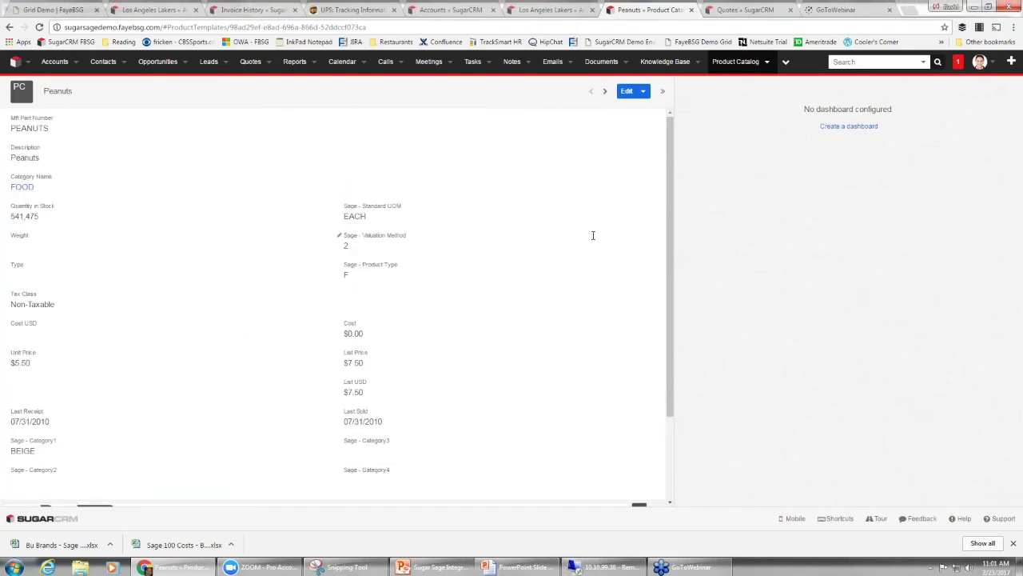
drag(672, 267, 672, 350)
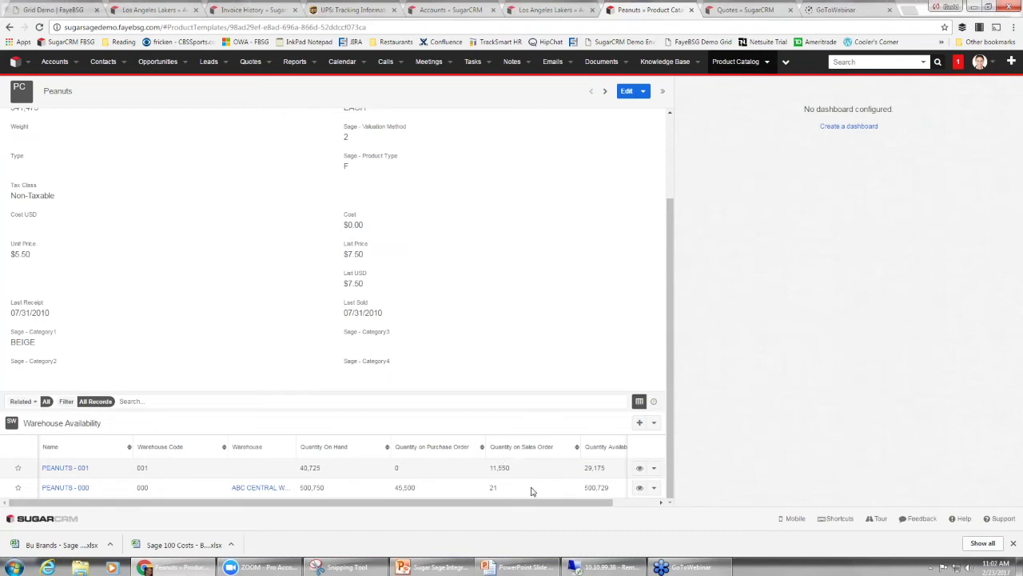
mouse_move(612, 501)
mouse_down()
mouse_move(662, 503)
mouse_move(611, 507)
mouse_up()
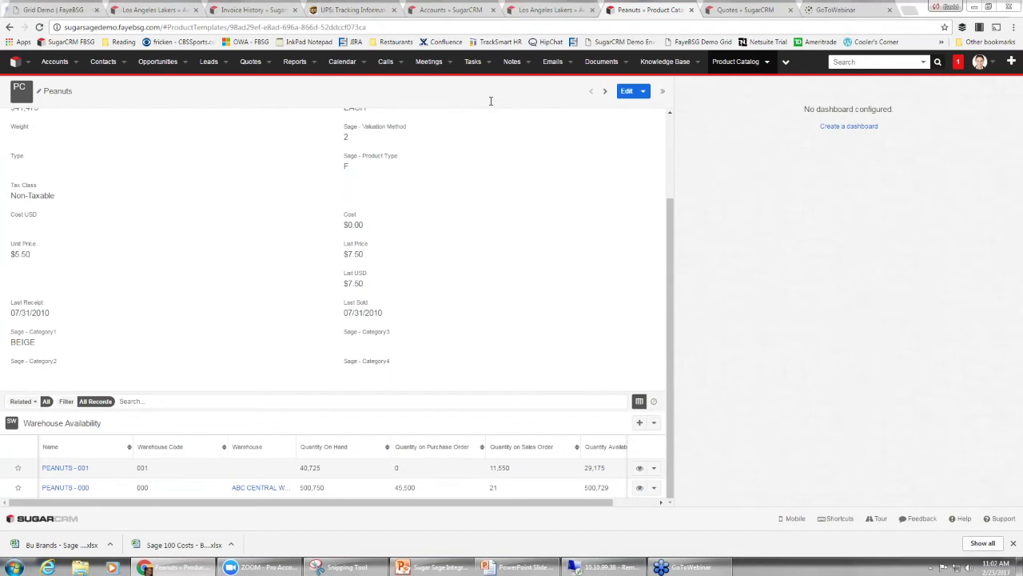
Open the Quotes module and look through its search form and the list of imported orders
click(250, 61)
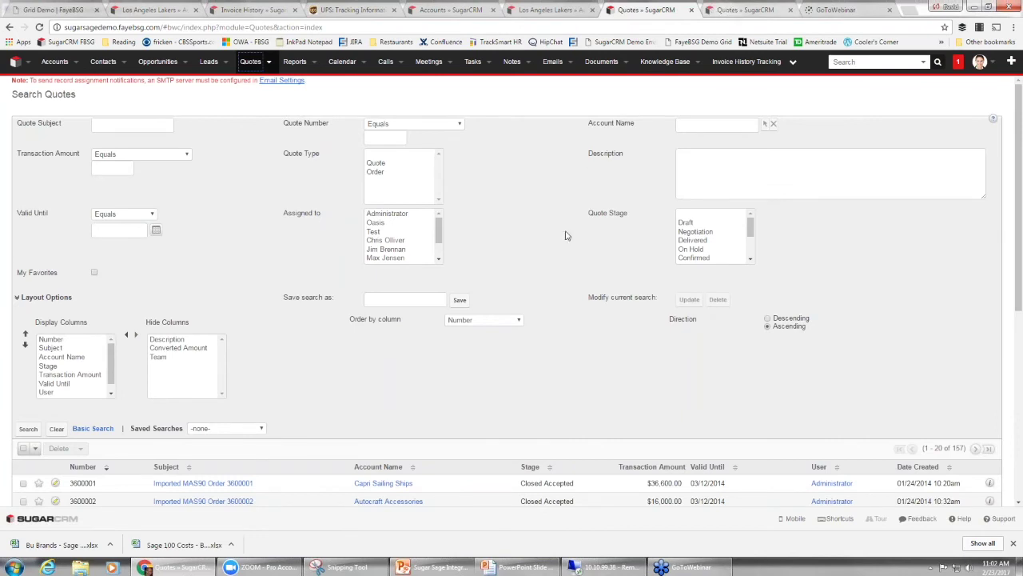
scroll(524, 215, down, 2)
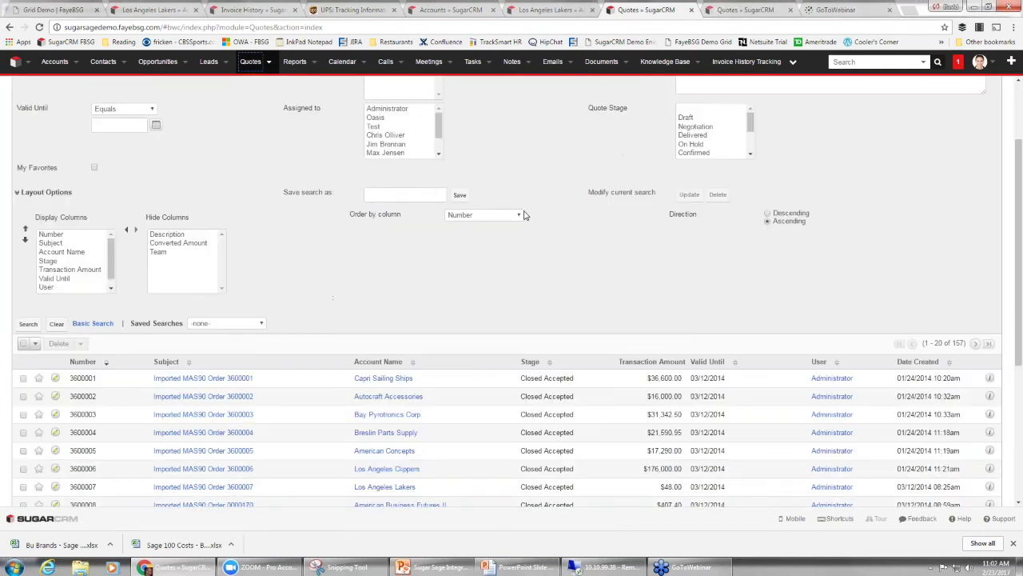
scroll(524, 216, up, 2)
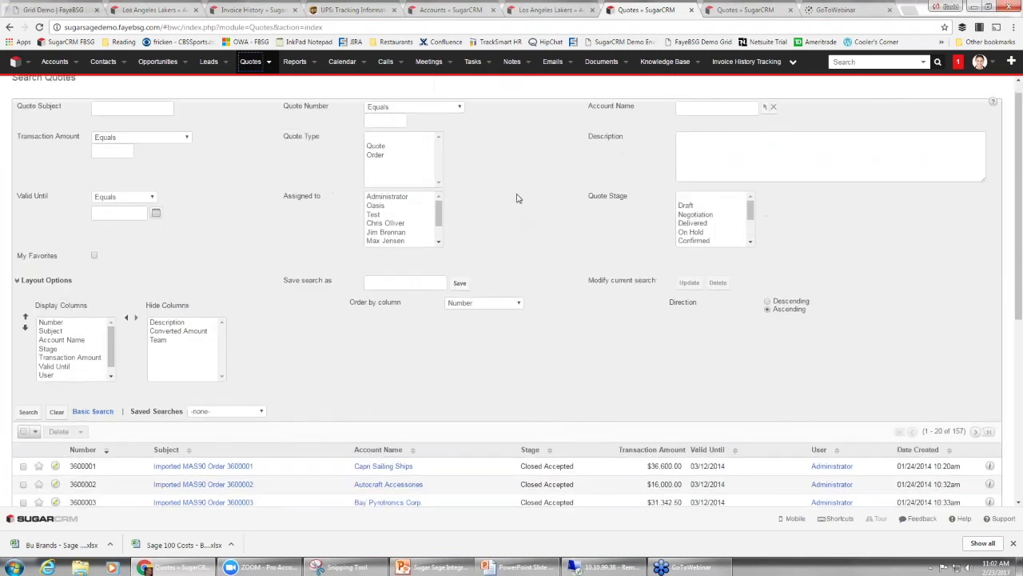
scroll(516, 198, down, 5)
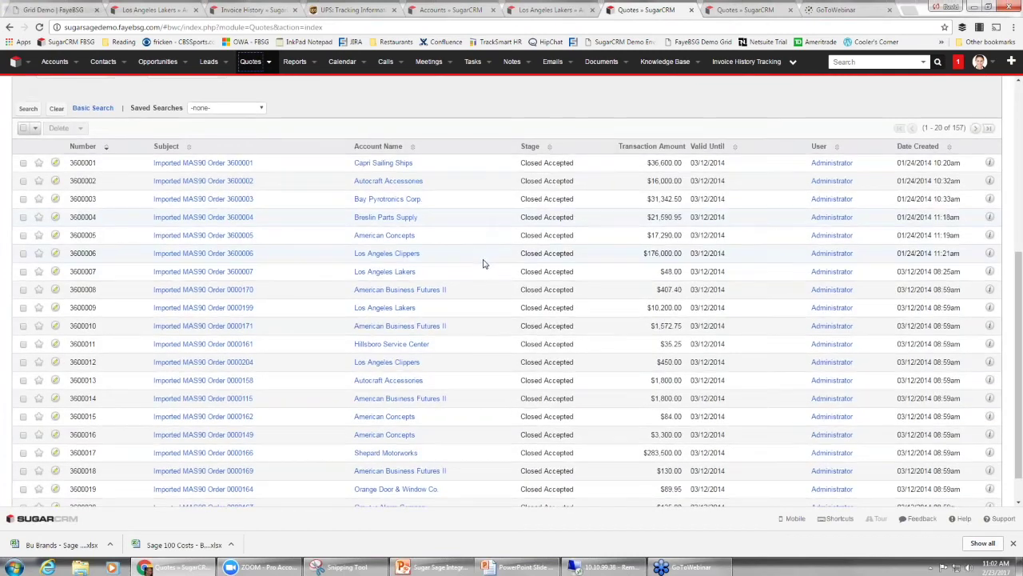
scroll(483, 264, up, 4)
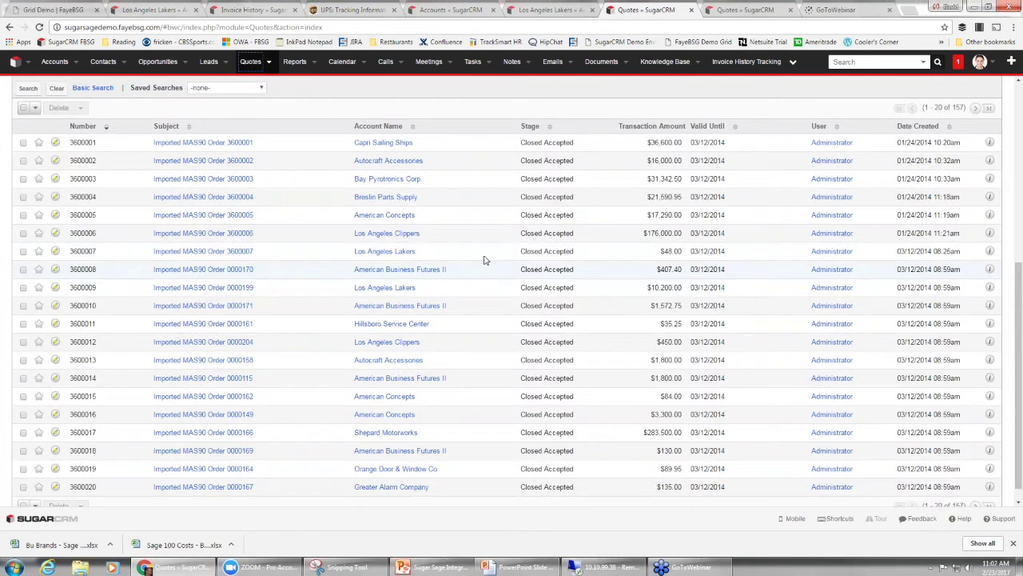
scroll(484, 242, up, 1)
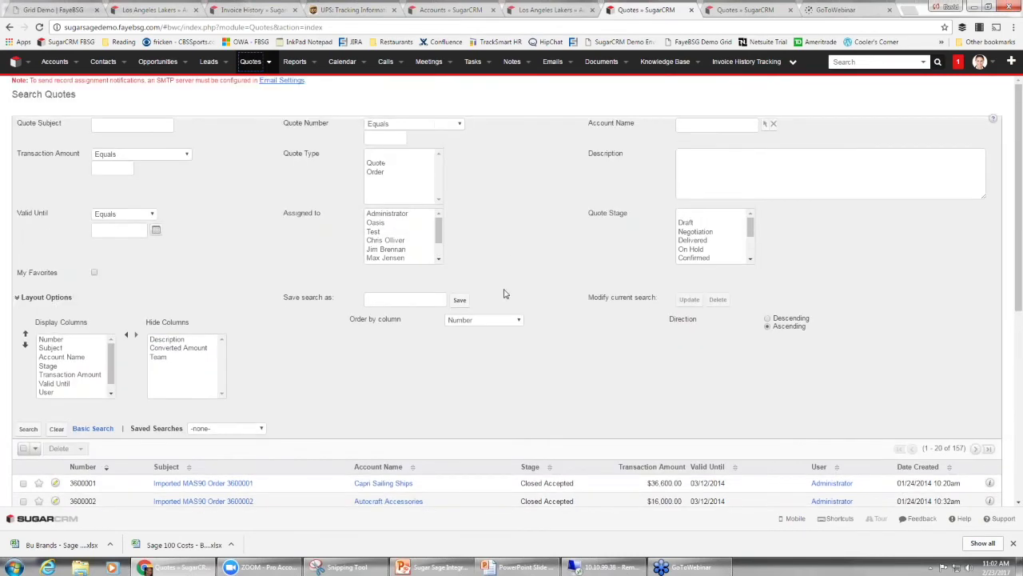
Search the quotes for the account name Los Angeles Lakers and review the matching records
click(702, 125)
text(los)
click(714, 147)
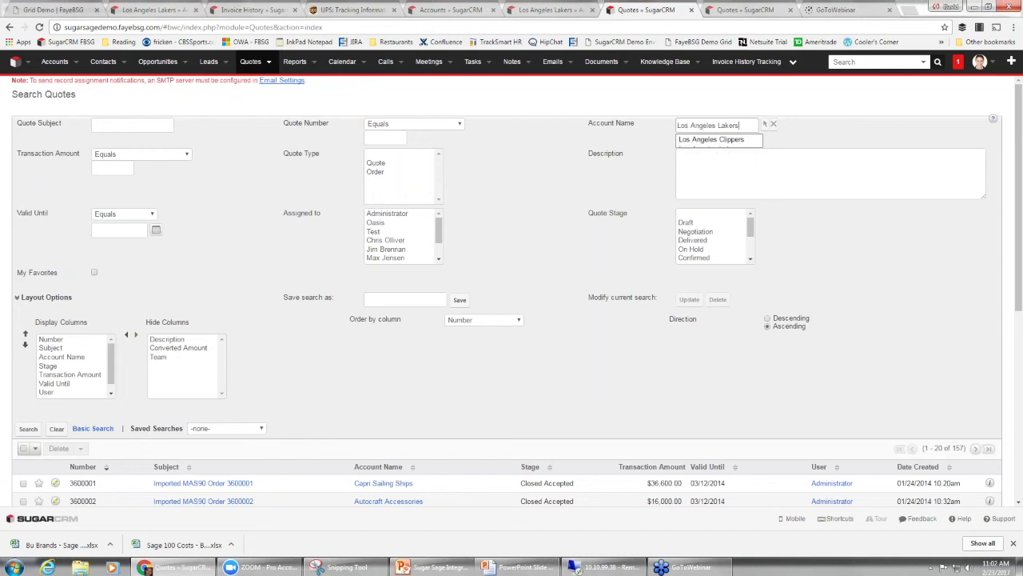
click(28, 428)
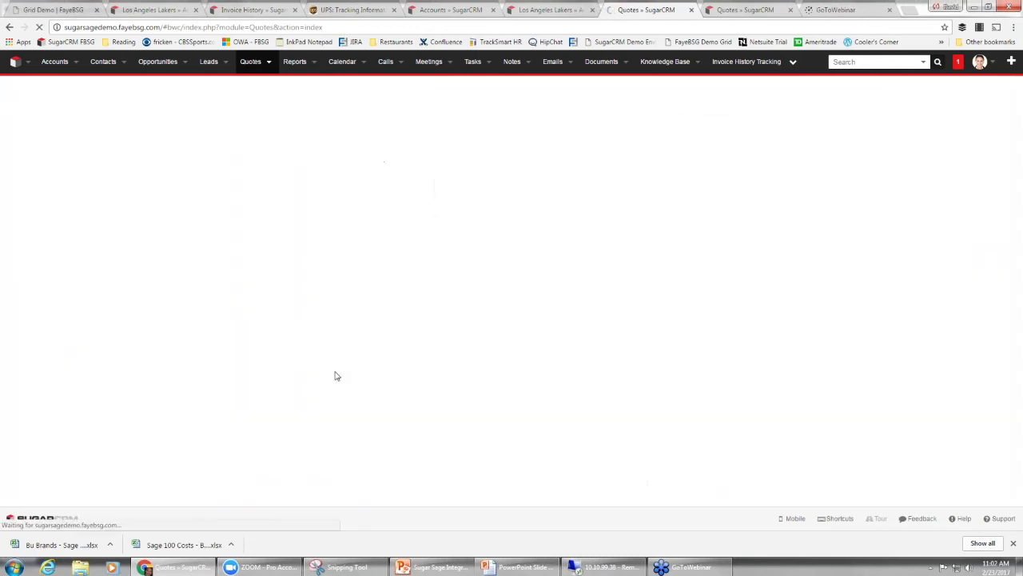
scroll(337, 373, down, 2)
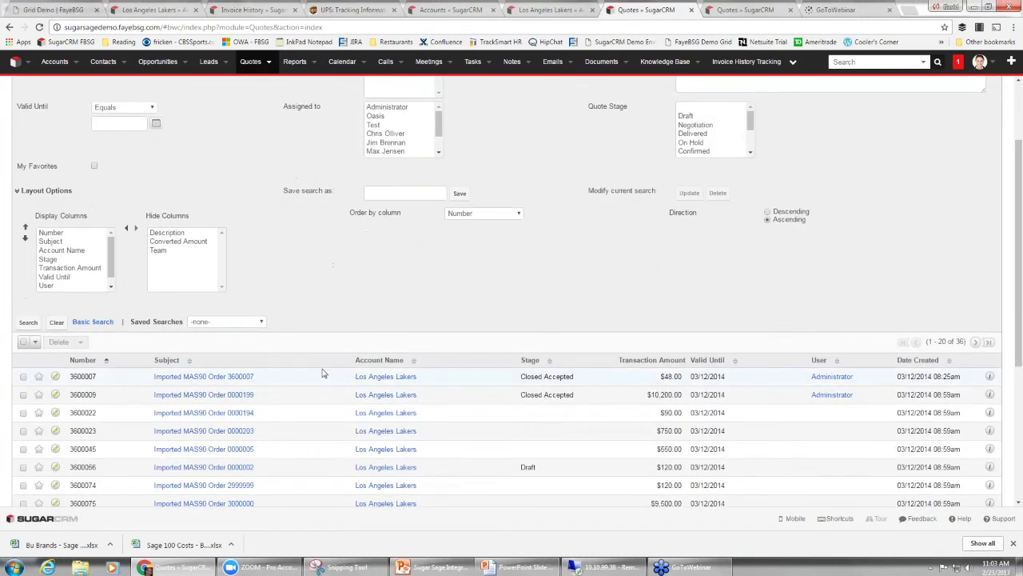
scroll(322, 372, down, 3)
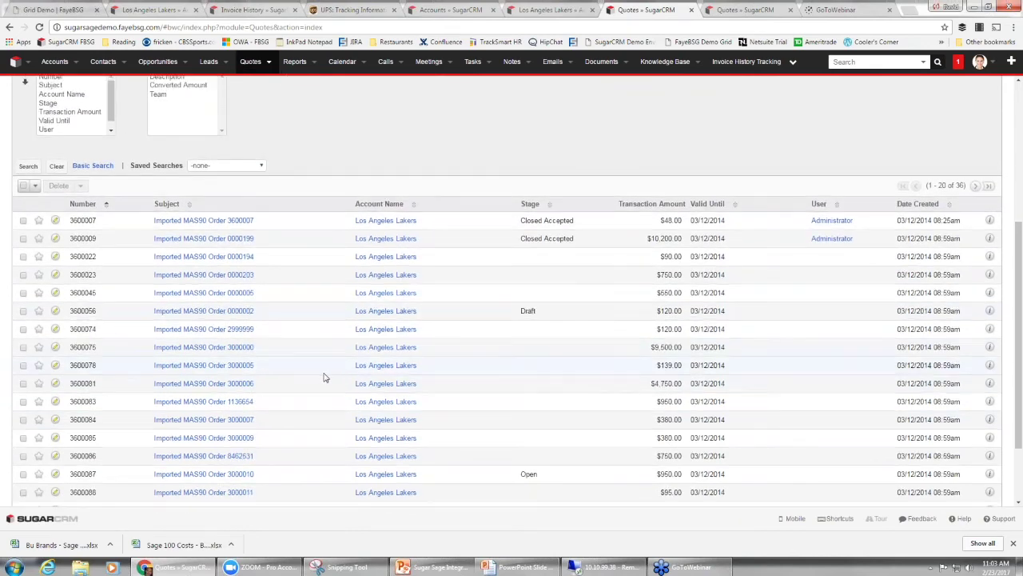
scroll(322, 369, up, 4)
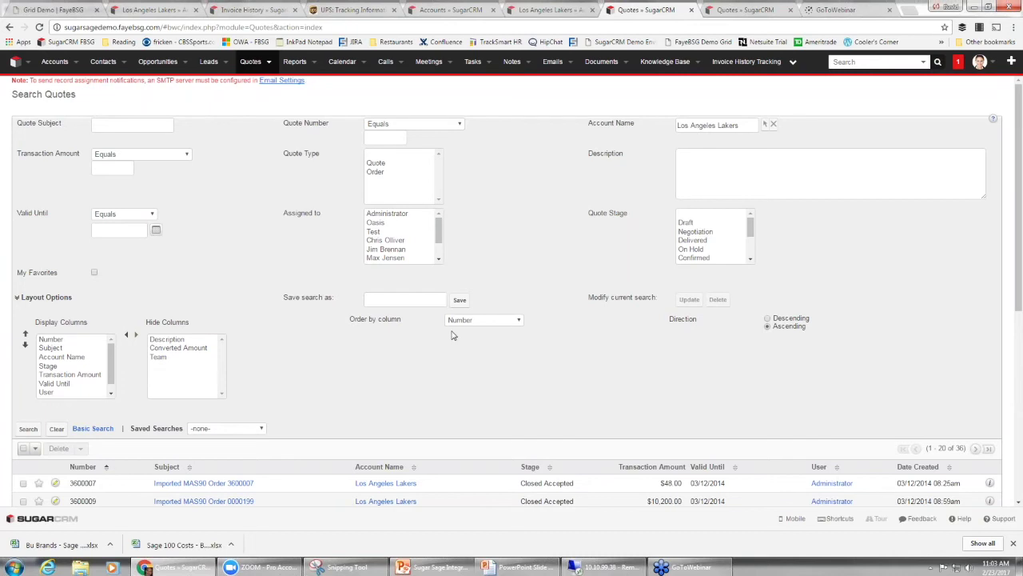
Clear the quote search criteria and open the first imported Los Angeles Lakers order in the list
click(56, 430)
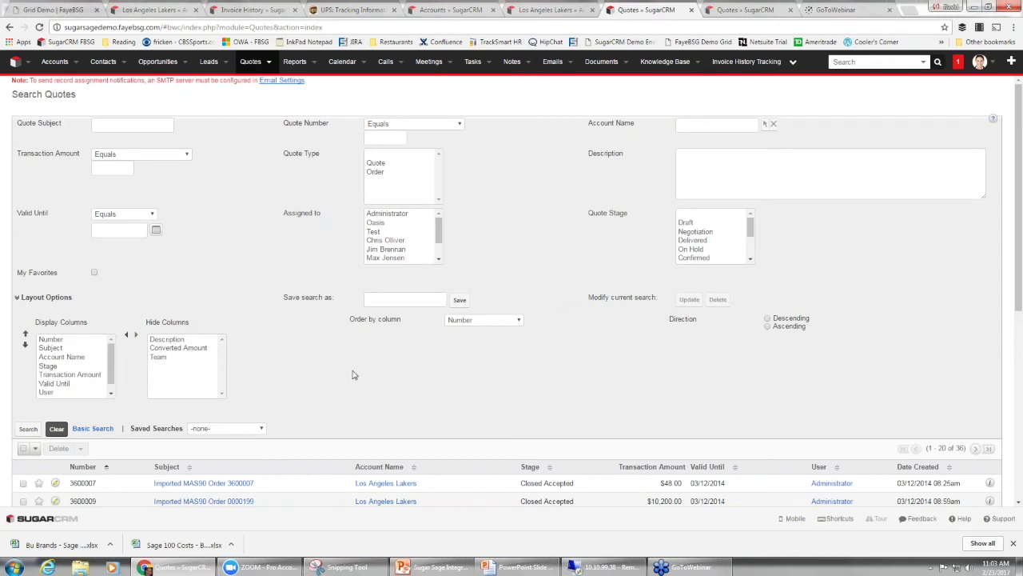
scroll(312, 341, down, 3)
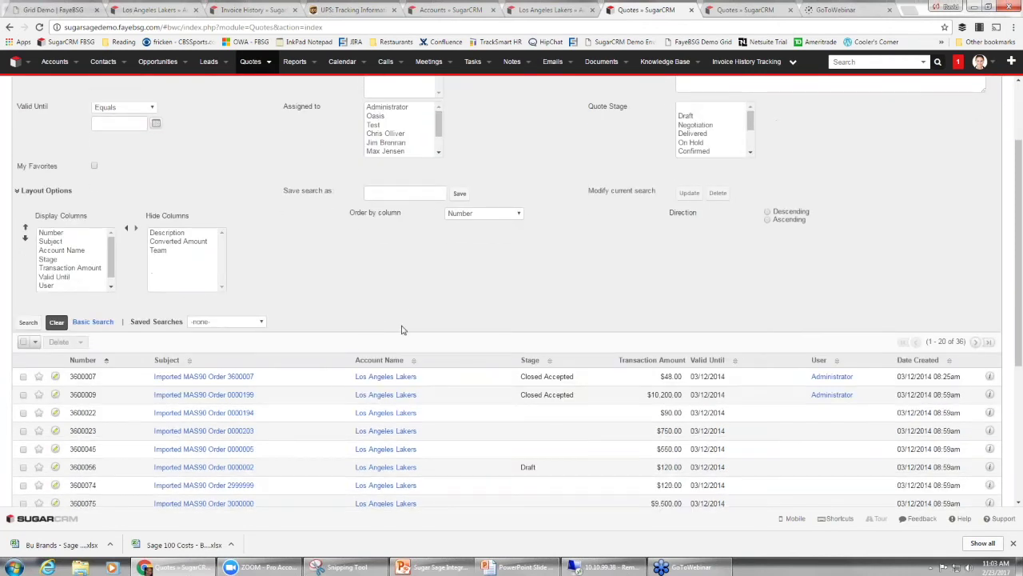
click(212, 377)
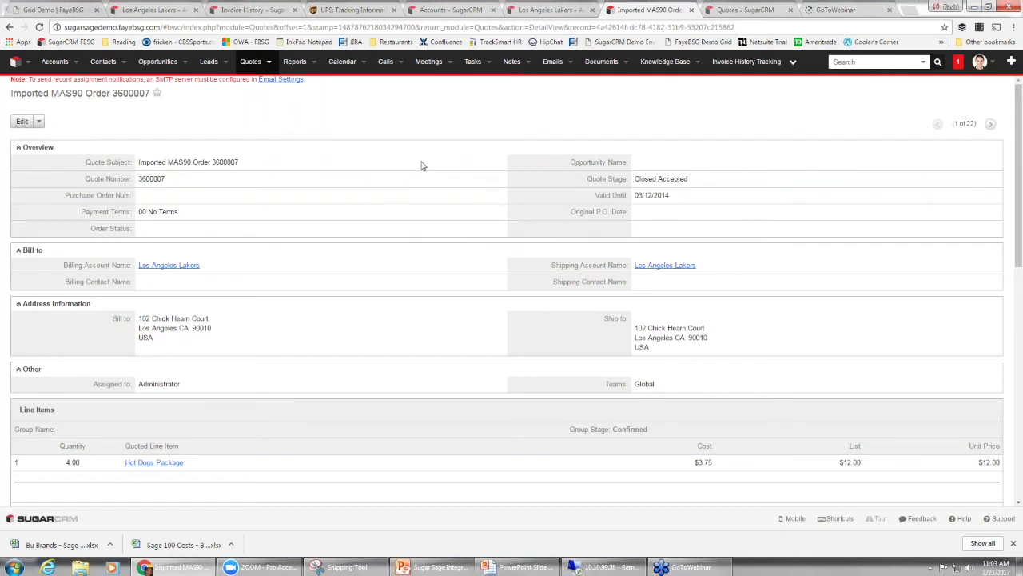
Start a duplicate of the imported order, review its copied description and line items, and cancel the copy
click(39, 122)
click(25, 150)
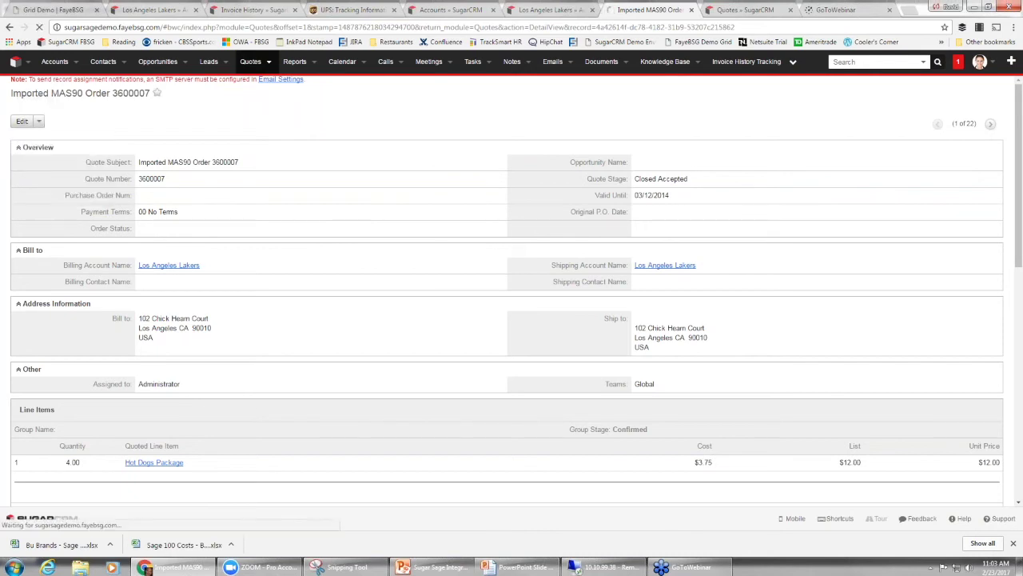
scroll(375, 363, down, 3)
scroll(376, 362, down, 5)
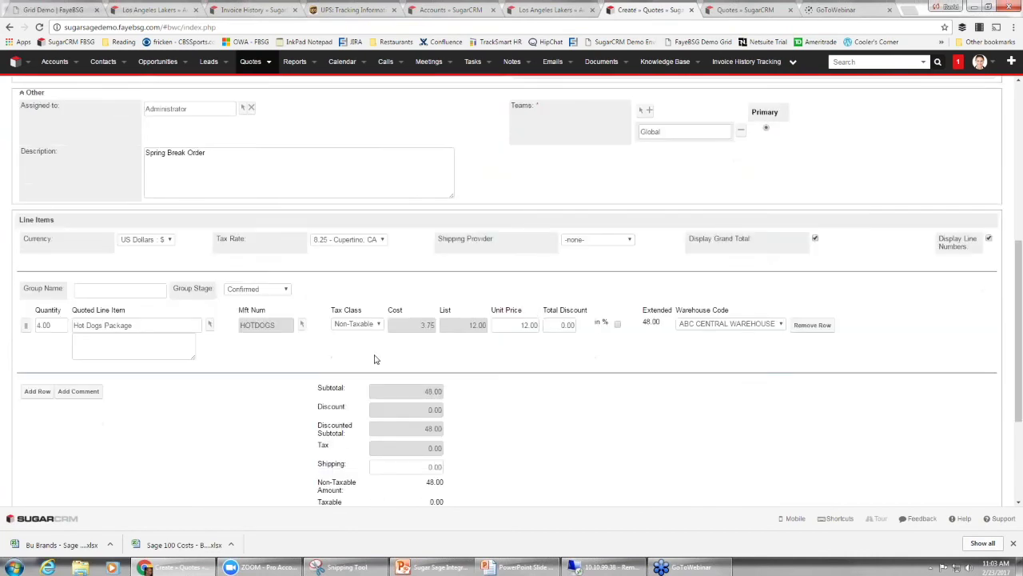
scroll(367, 320, up, 10)
click(48, 125)
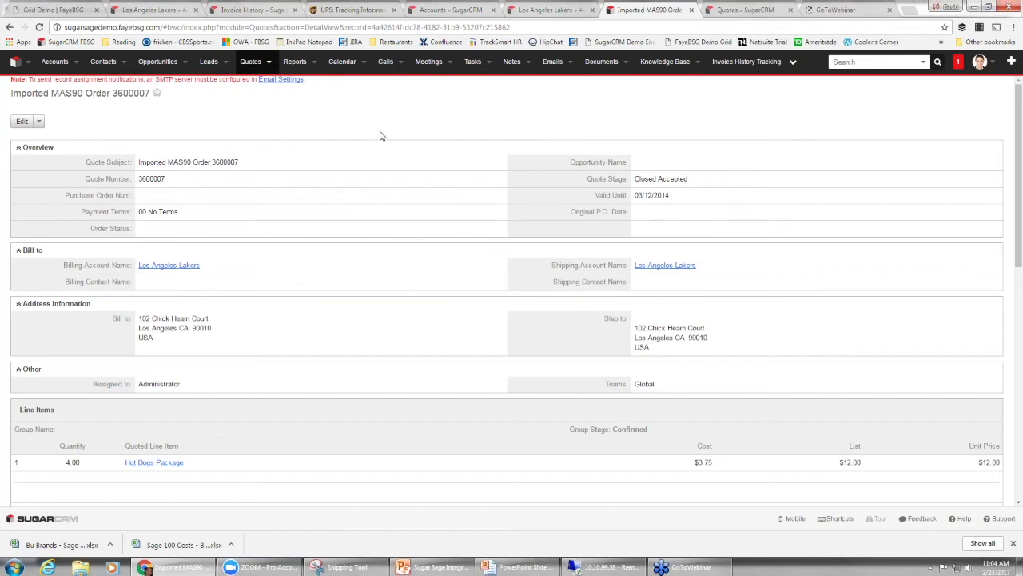
Start a new quote with the subject February Order #5 and enter its purchase order number
click(270, 64)
click(274, 88)
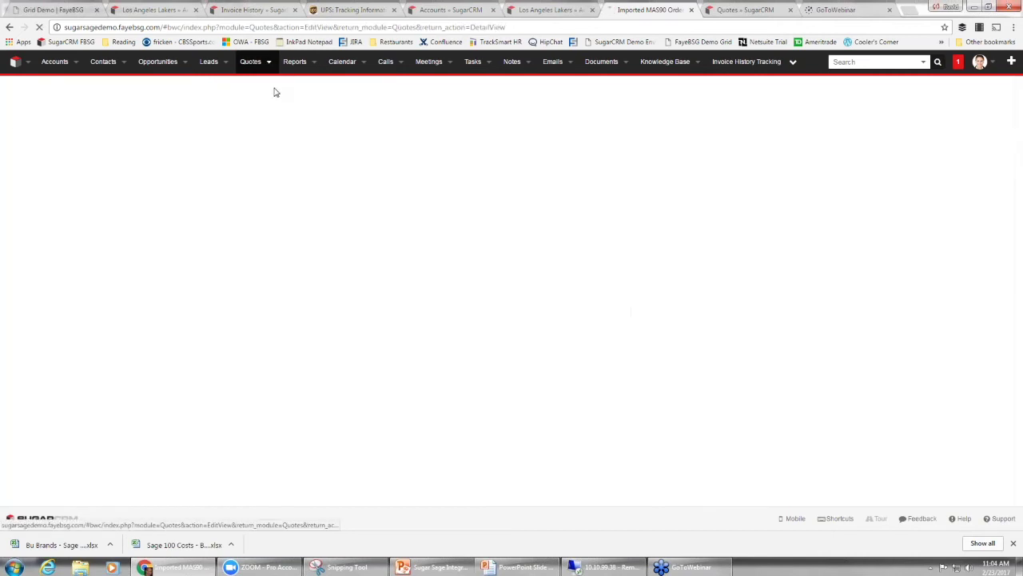
click(210, 158)
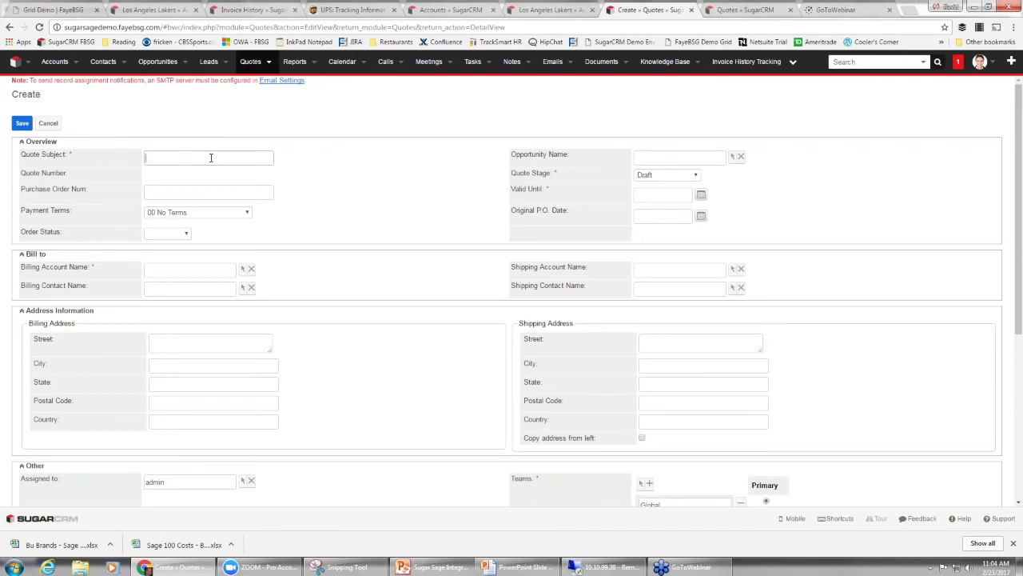
text(February Order #5)
click(187, 192)
text(PO#123456)
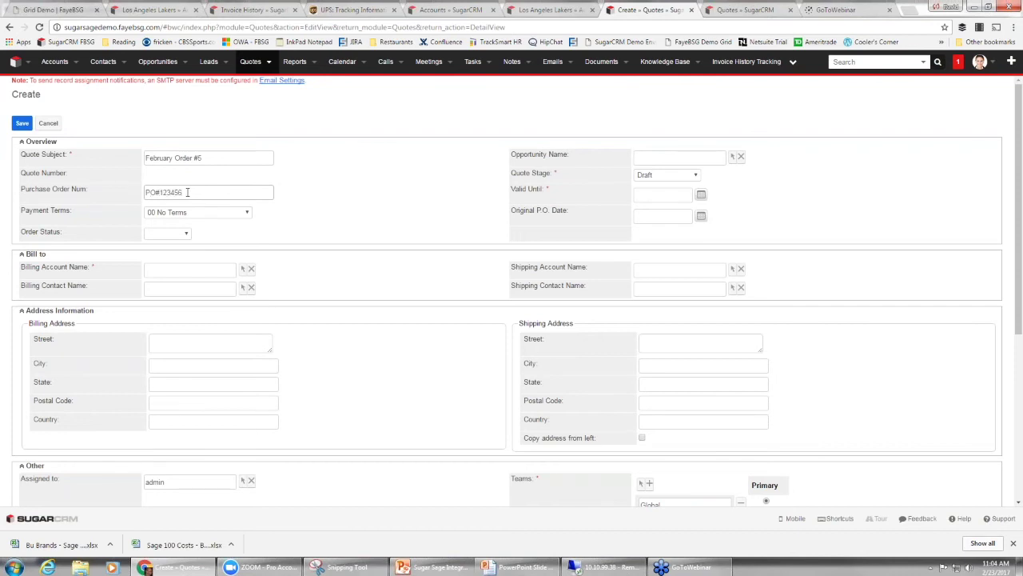
Set the quote's Valid Until date to 02/28/2017 and choose Draft as its Quote Stage
click(701, 195)
click(640, 320)
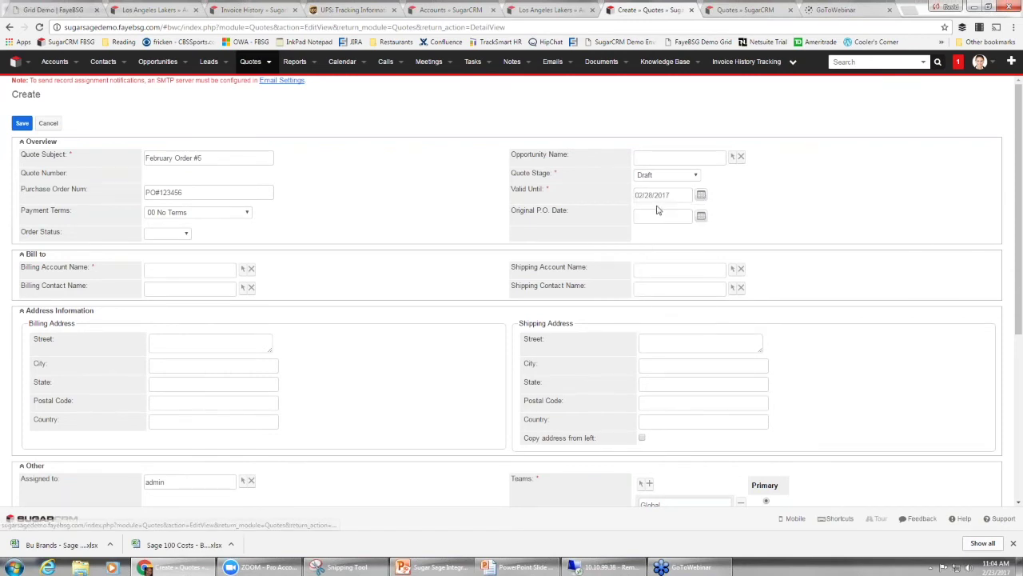
click(656, 178)
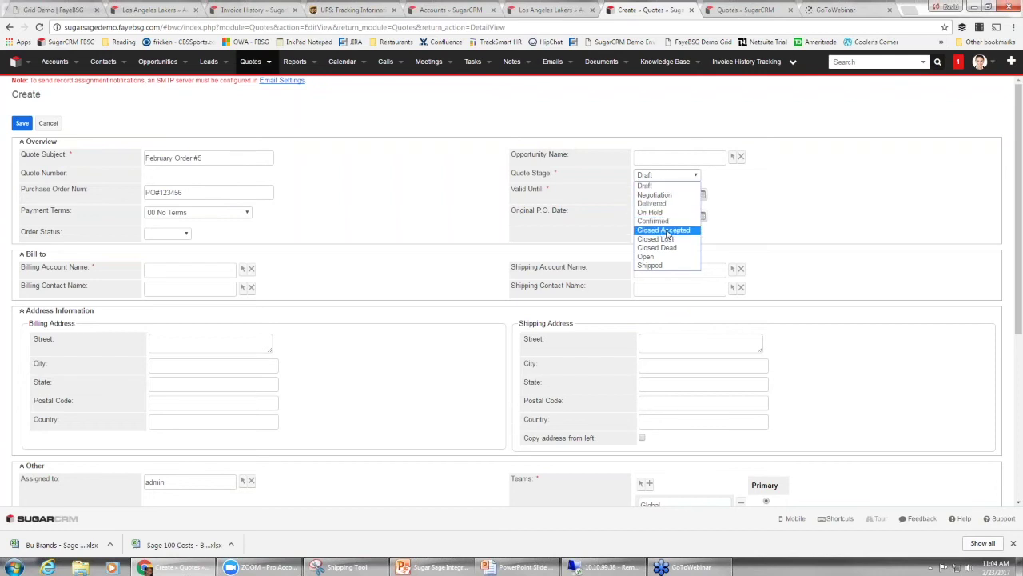
click(669, 186)
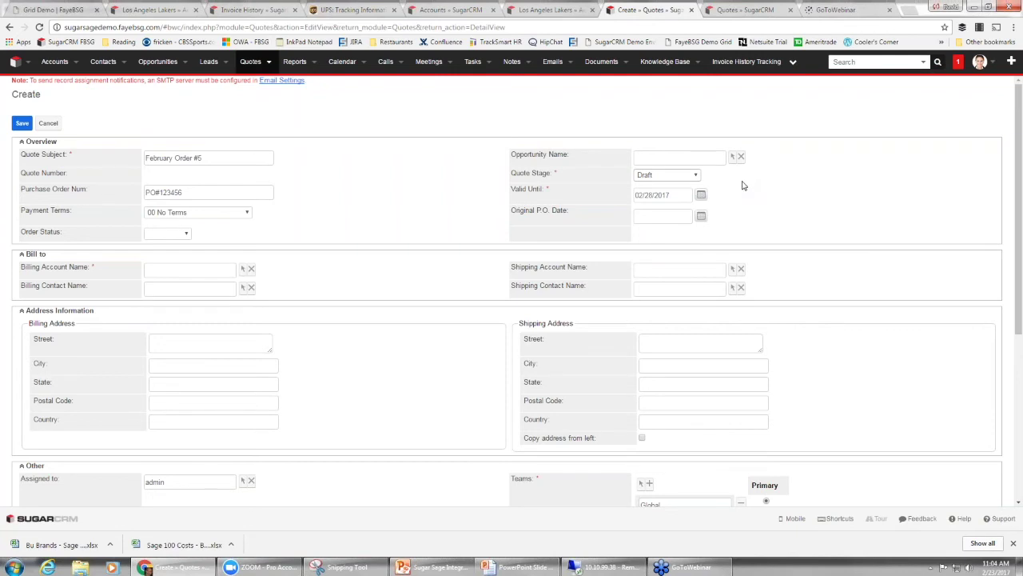
Change the Quote Stage to Closed Accepted and set the billing account to Los Angeles Lakers
click(678, 178)
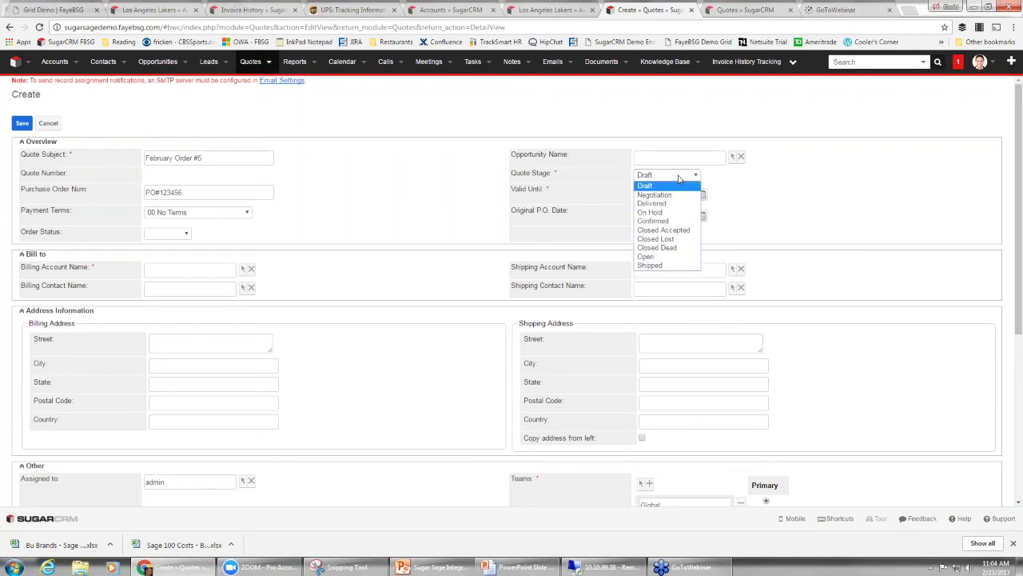
click(679, 230)
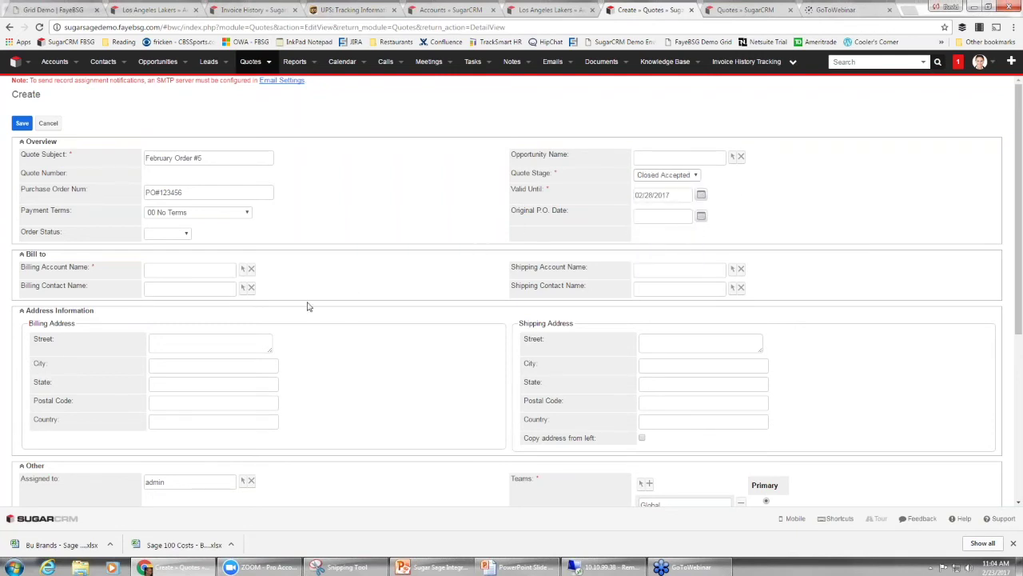
click(196, 273)
text(los)
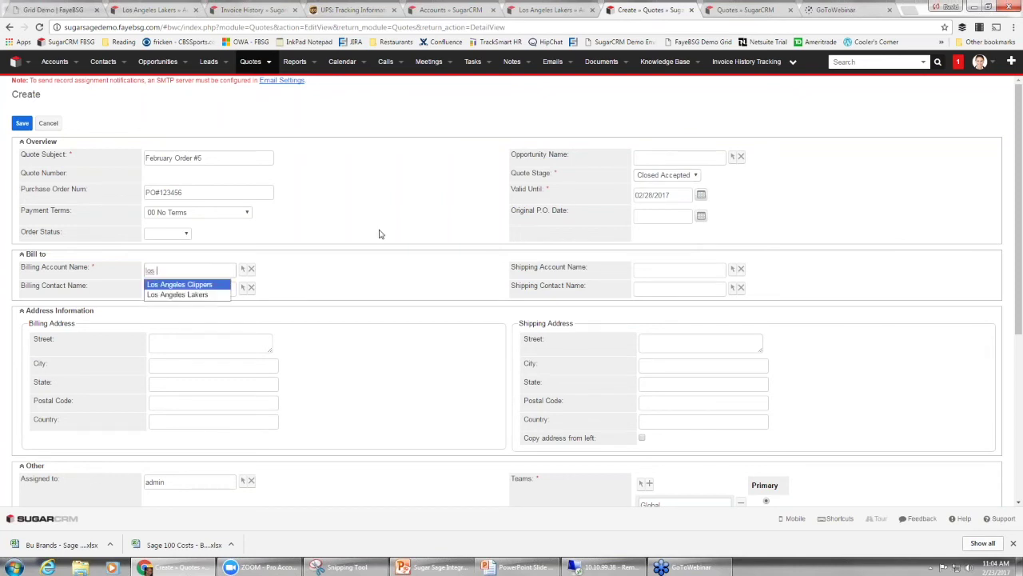
click(226, 295)
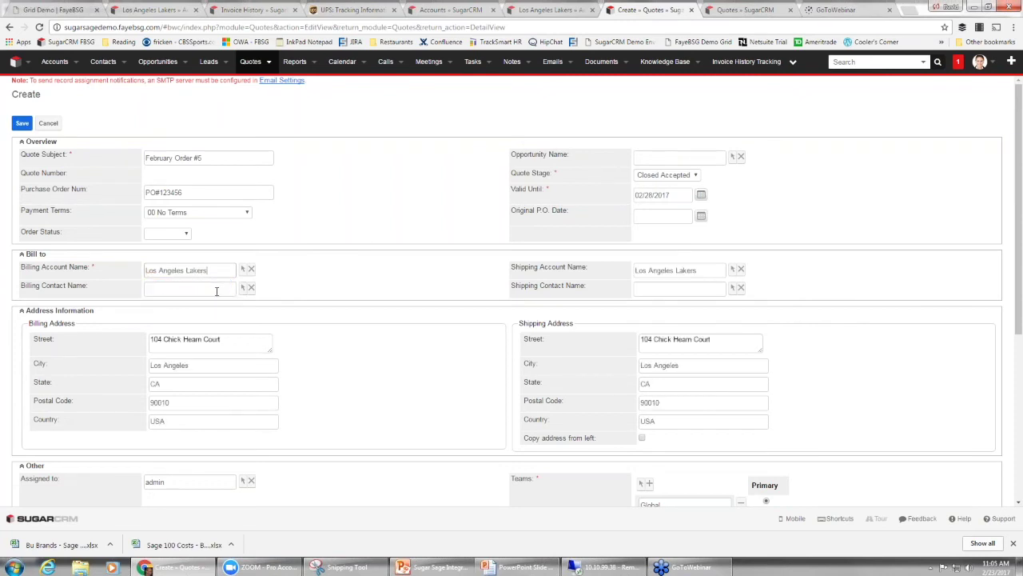
Fill in the billing contact's name from the matching suggestion and accept the billing address update
click(216, 289)
text(earv)
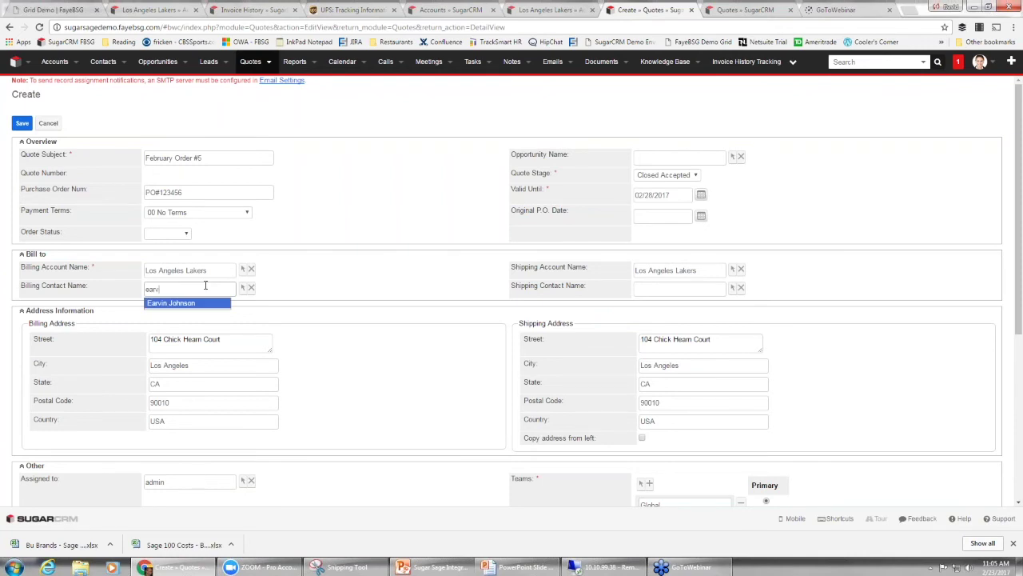
click(200, 305)
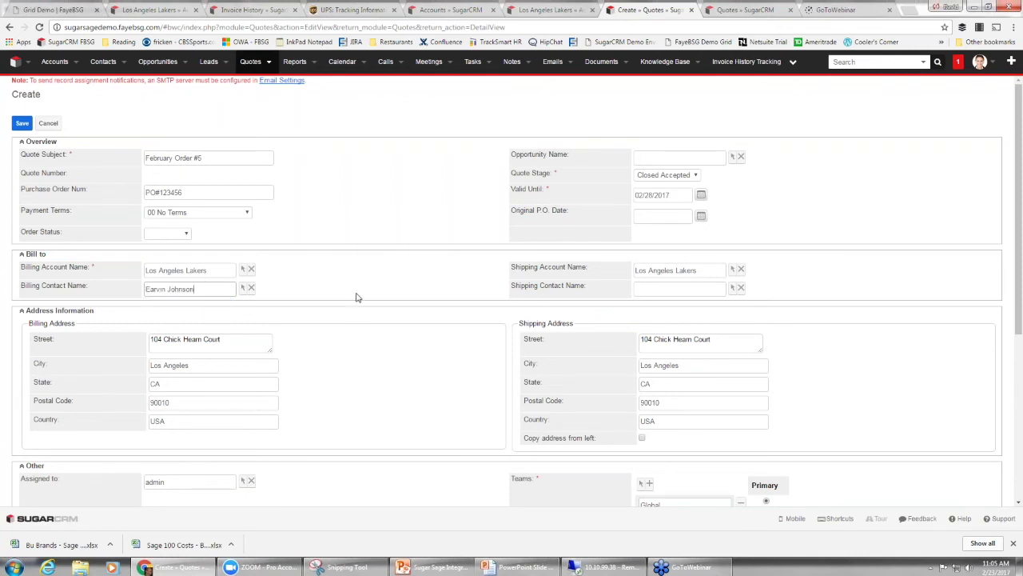
click(558, 158)
Add a line item group to the quote with a first row for the product Red Vines
scroll(343, 376, down, 1)
scroll(344, 370, down, 3)
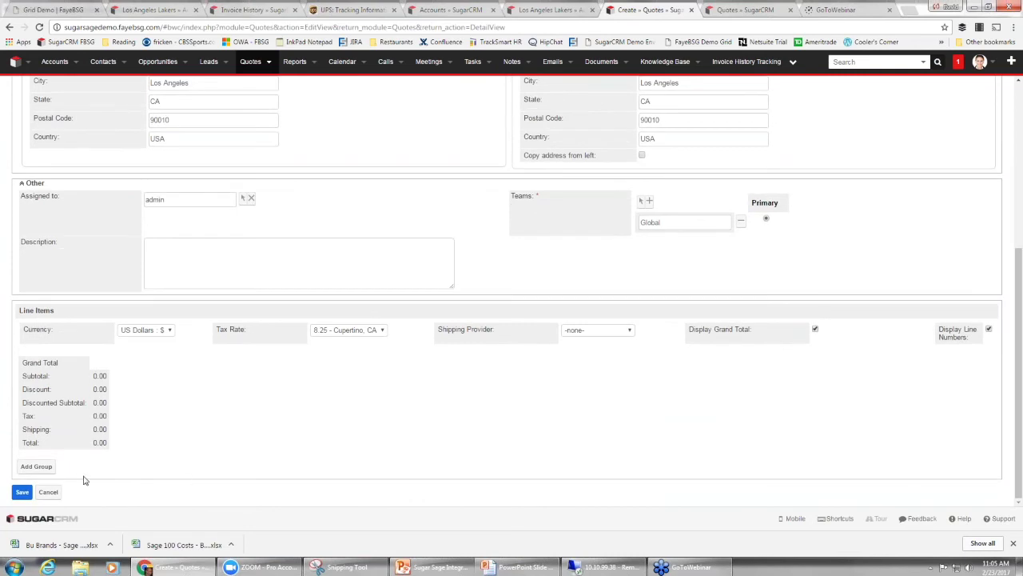
click(40, 467)
click(37, 434)
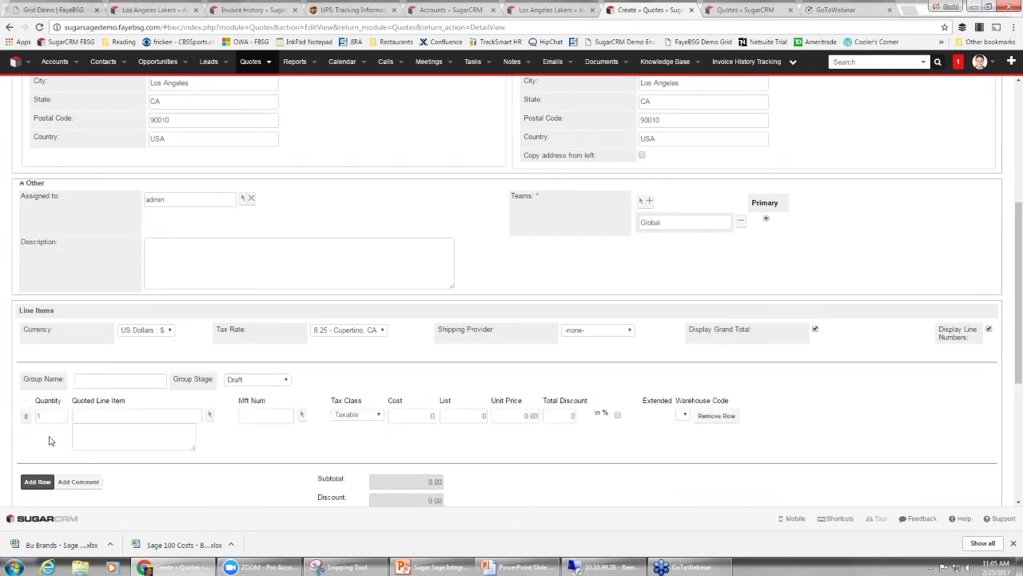
click(94, 414)
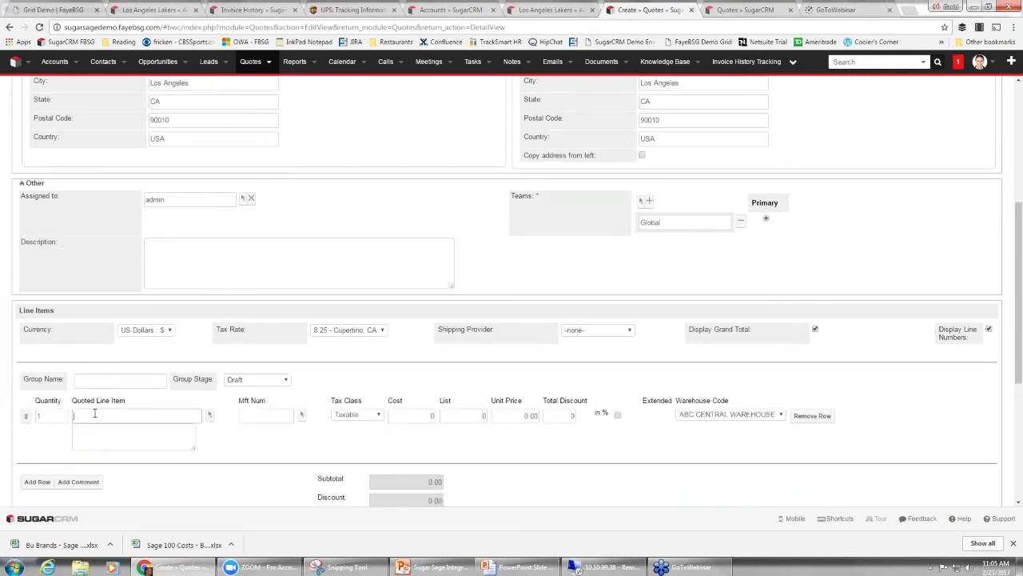
text(red)
click(92, 430)
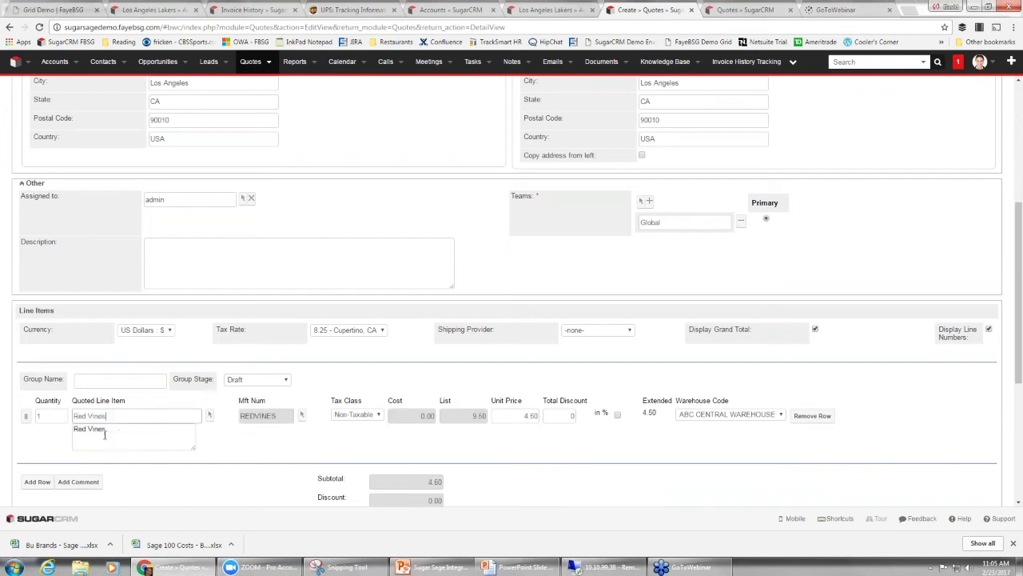
Set the Red Vines quantity to 900 and keep ABC CENTRAL WAREHOUSE as its warehouse code
double_click(43, 416)
text(900)
key(Tab)
key(Tab)
key(Tab)
key(Tab)
key(Tab)
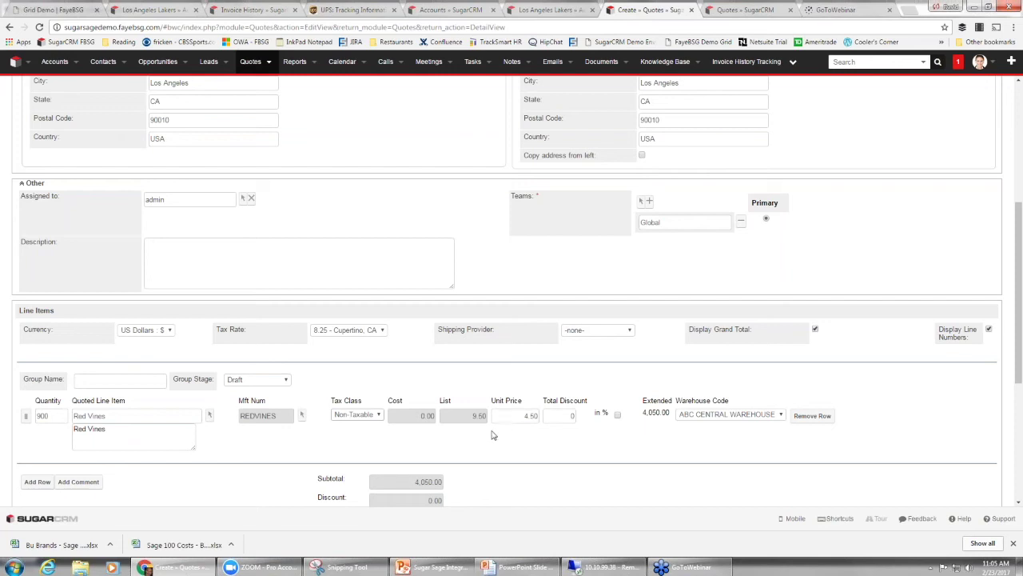
click(718, 420)
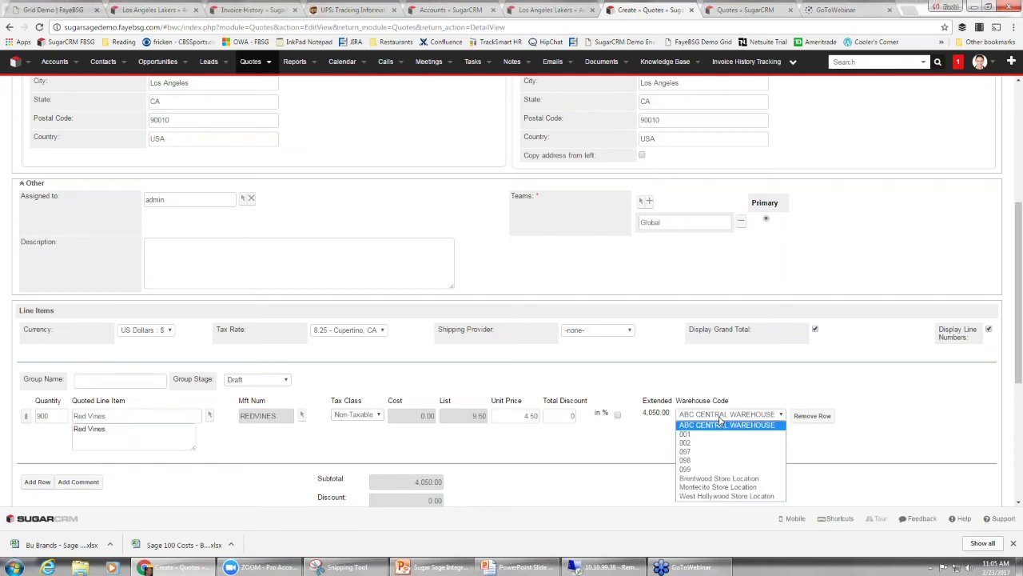
click(720, 424)
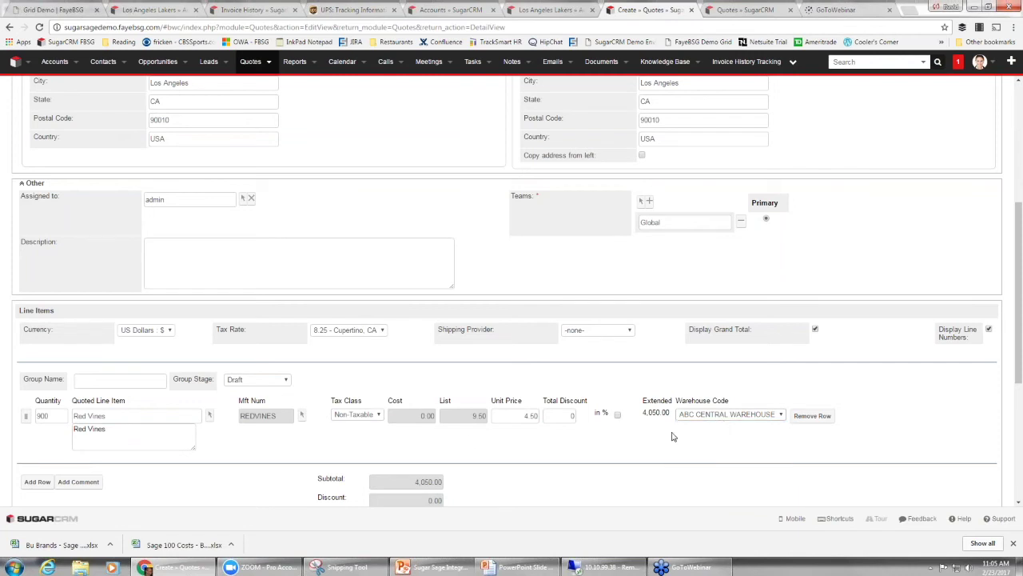
Add a second line item for HON 2 DRAWER LETTER FLE W/ LCK with quantity 2 and tax class Non-Taxable
click(37, 482)
click(90, 462)
text(hon)
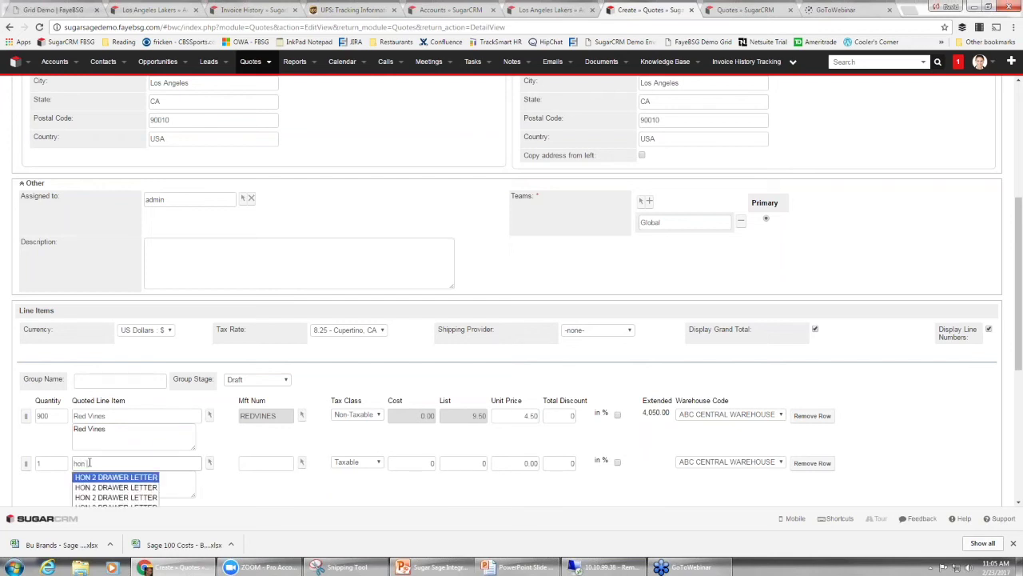
click(98, 480)
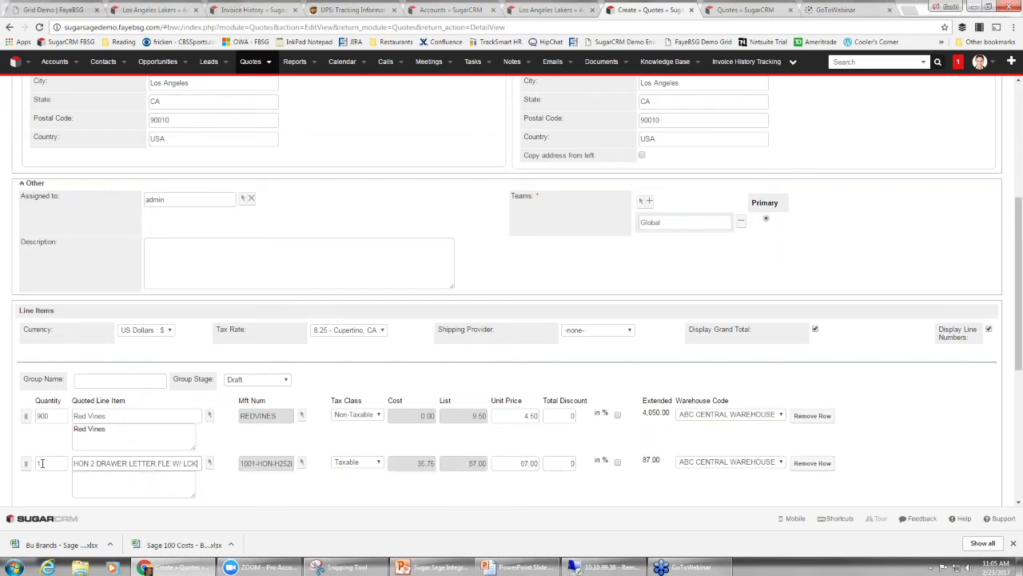
text(2)
key(Tab)
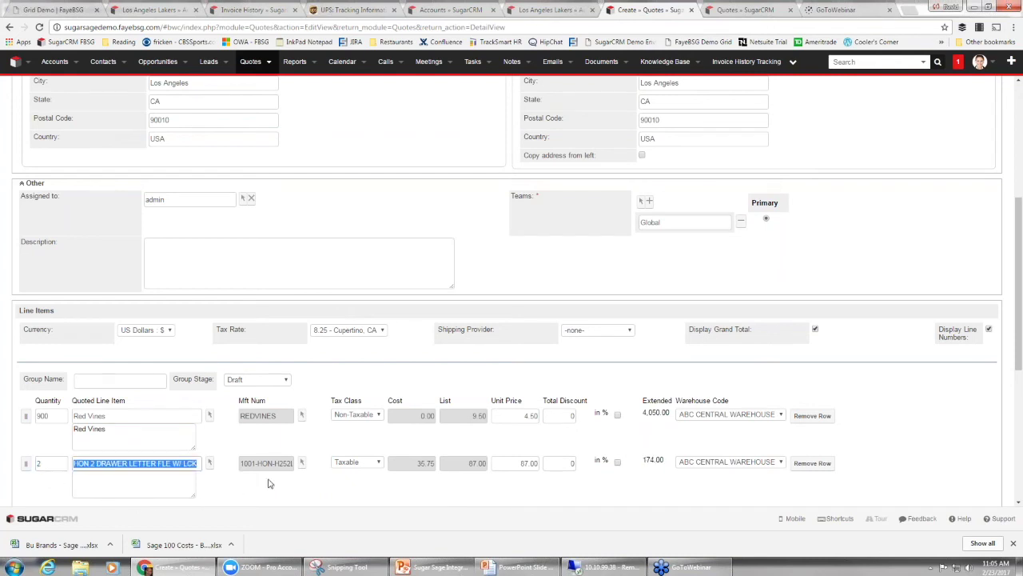
click(344, 462)
click(348, 481)
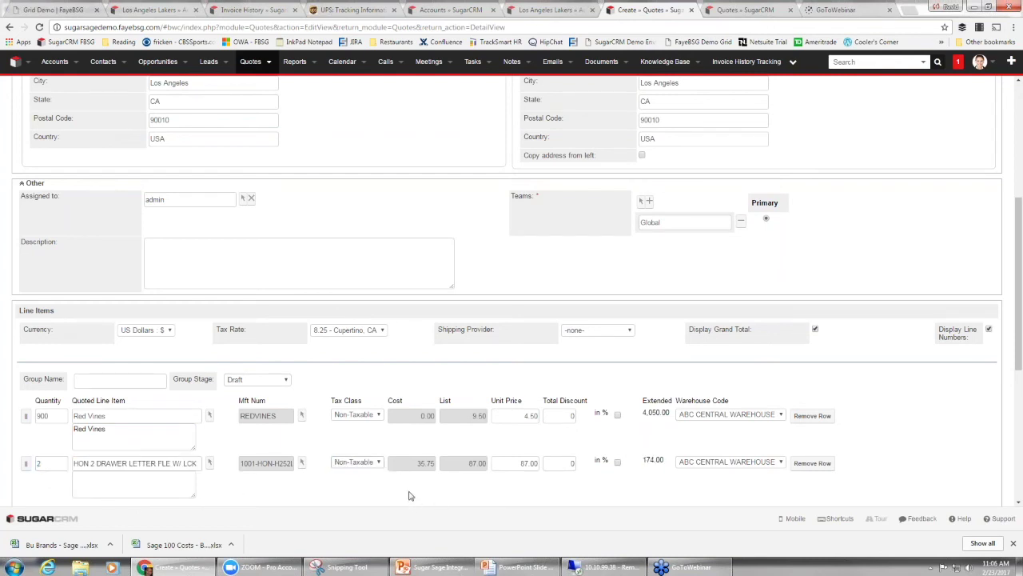
Review the line item totals and save the new quote
scroll(408, 493, down, 1)
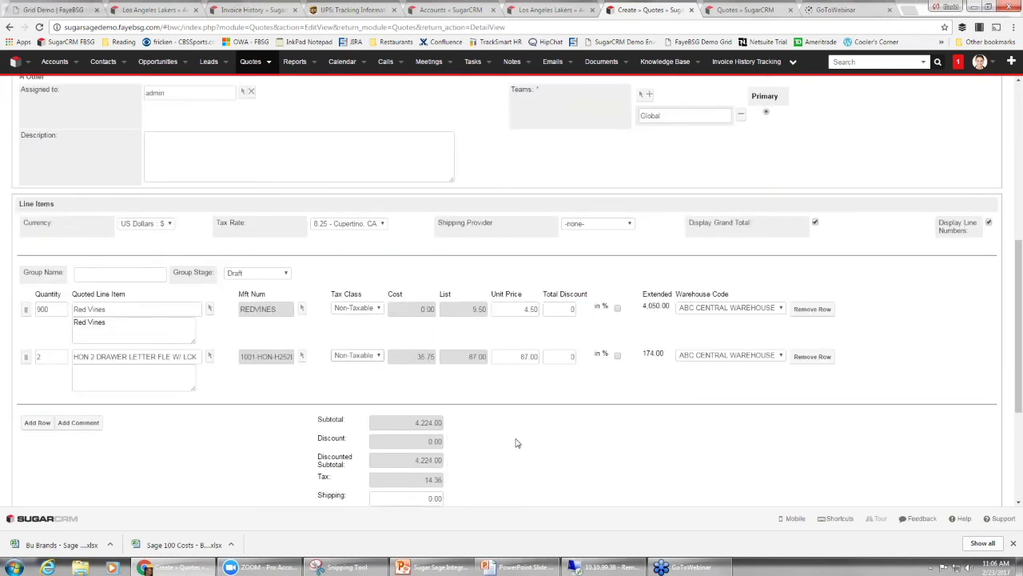
scroll(520, 440, down, 1)
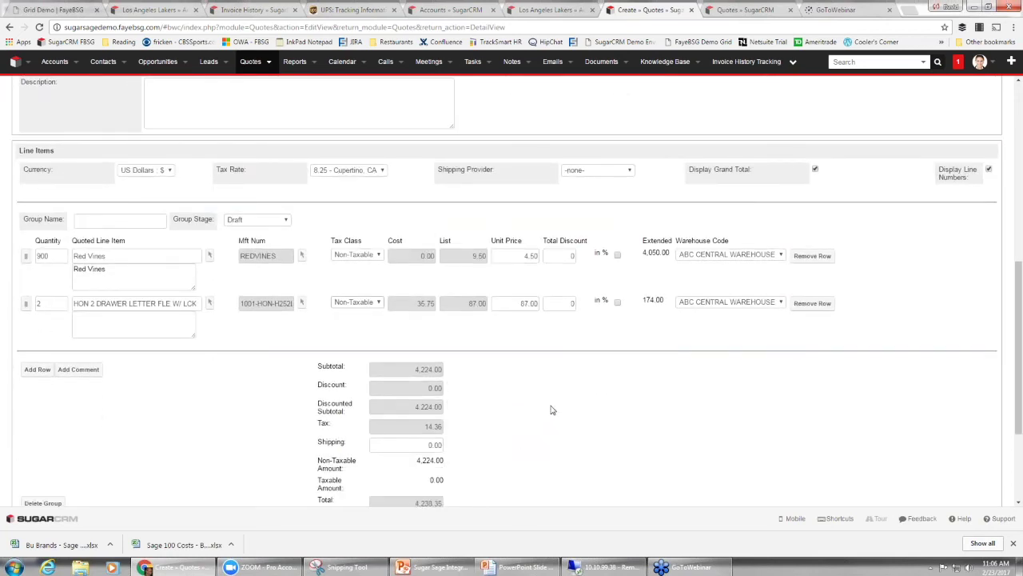
scroll(551, 407, down, 1)
scroll(551, 406, down, 2)
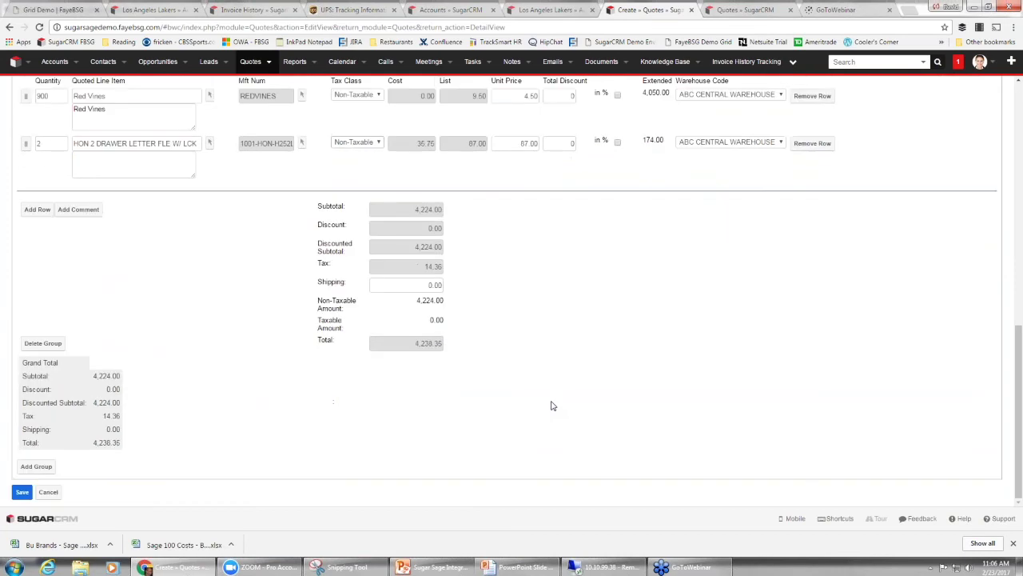
scroll(549, 403, up, 5)
scroll(549, 401, up, 4)
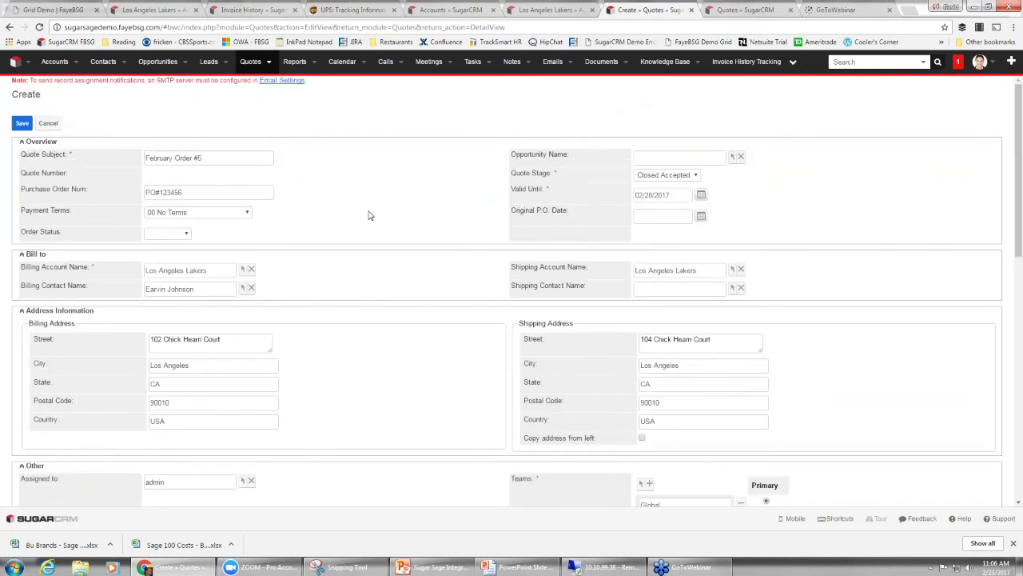
click(22, 126)
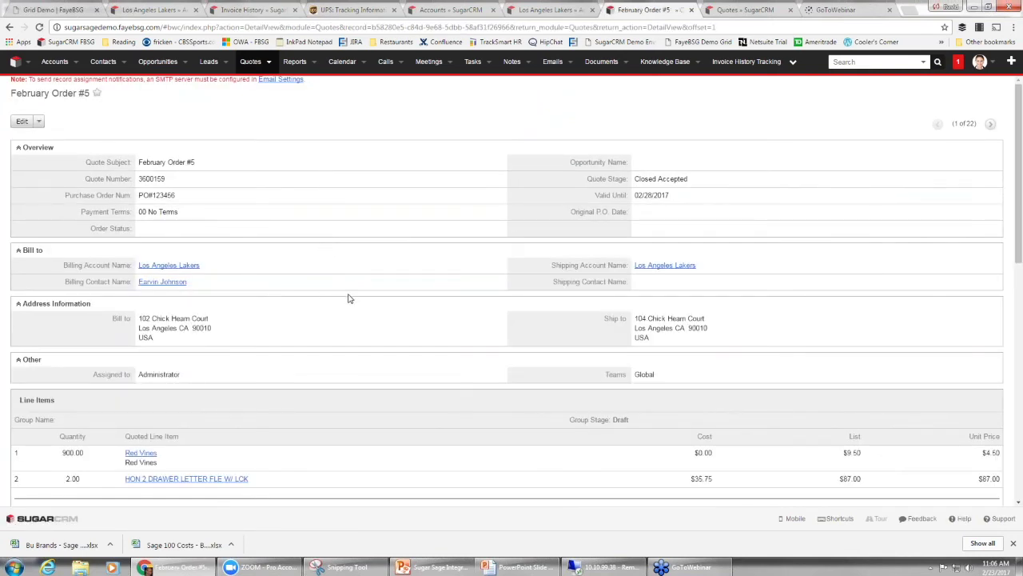
Look through the saved quote's related records, including Activities and Sage Send Status
scroll(344, 300, down, 3)
scroll(341, 301, down, 5)
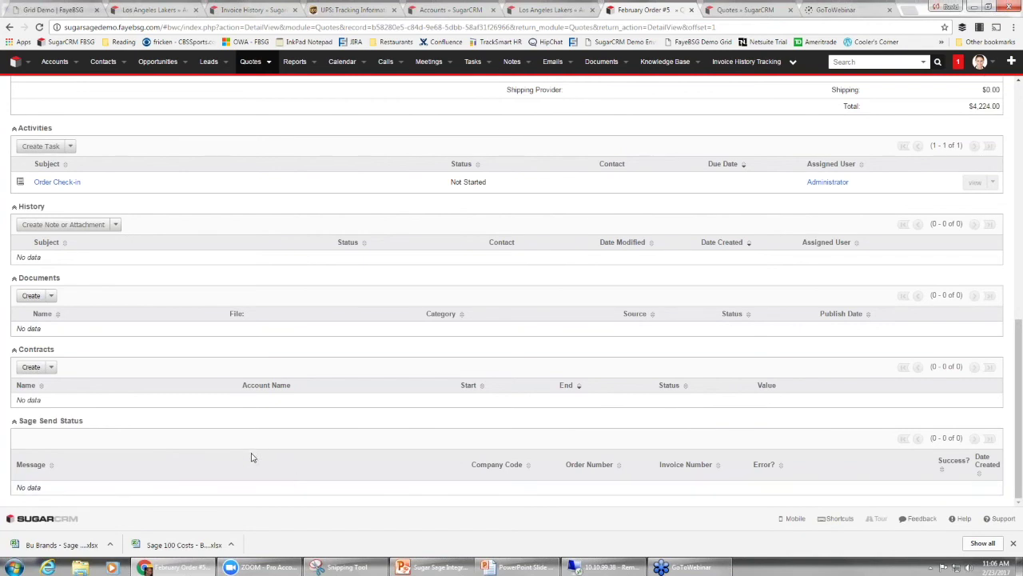
scroll(254, 452, up, 10)
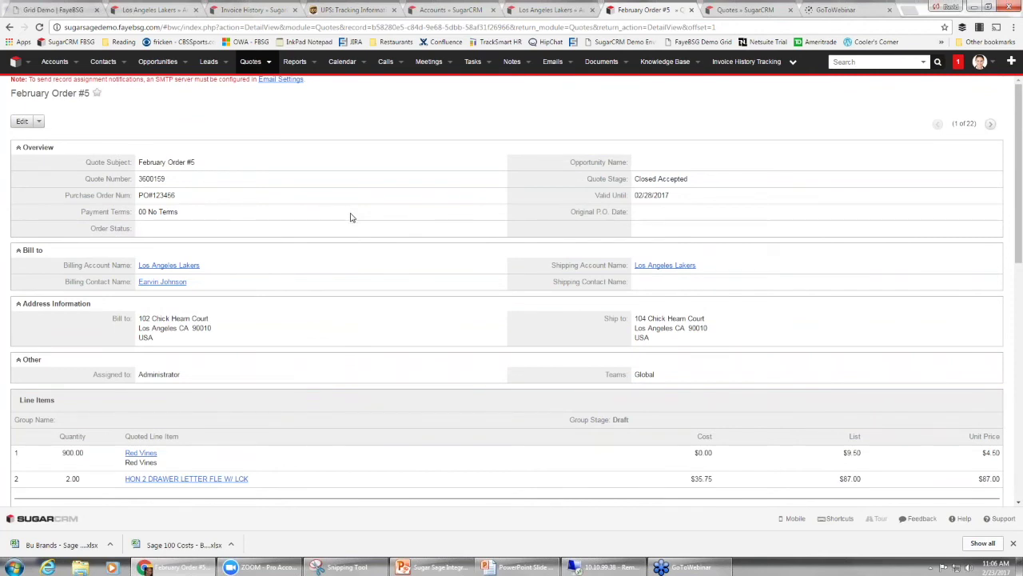
Switch to the remote desktop and run only the Sugar Quotes to Sage synchronization in the Sugar-Sage Integrator
click(592, 567)
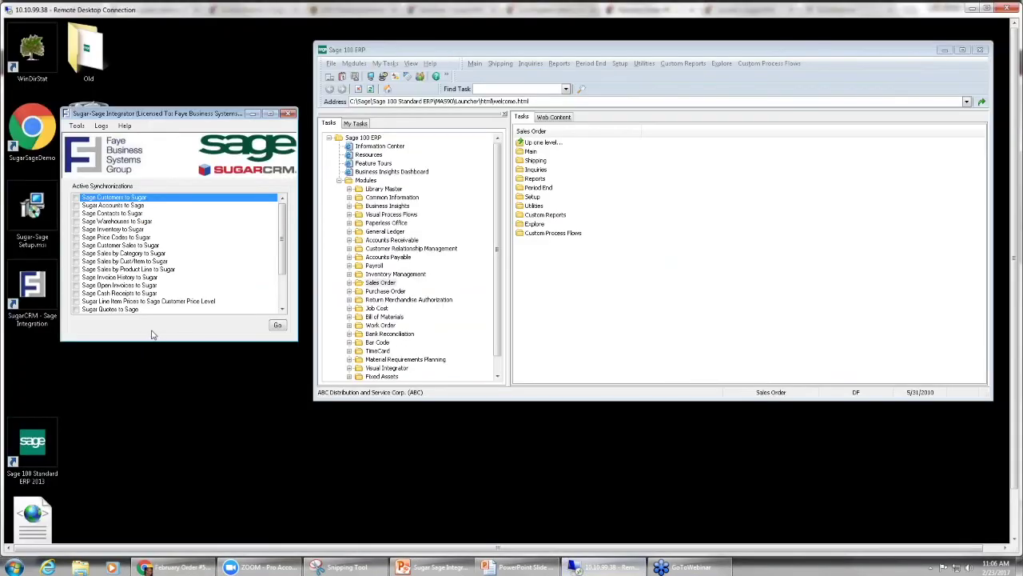
click(282, 311)
click(77, 301)
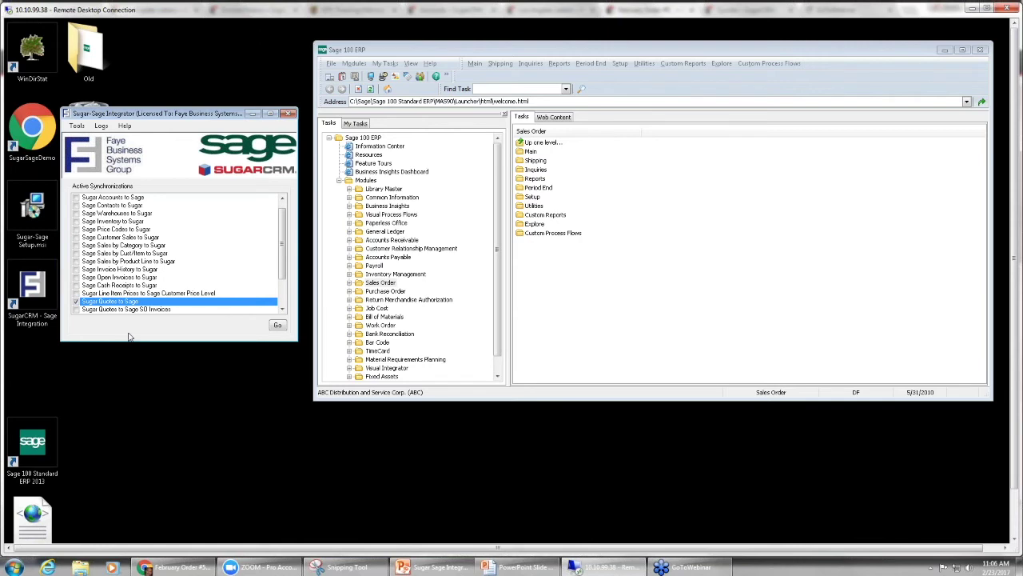
click(277, 325)
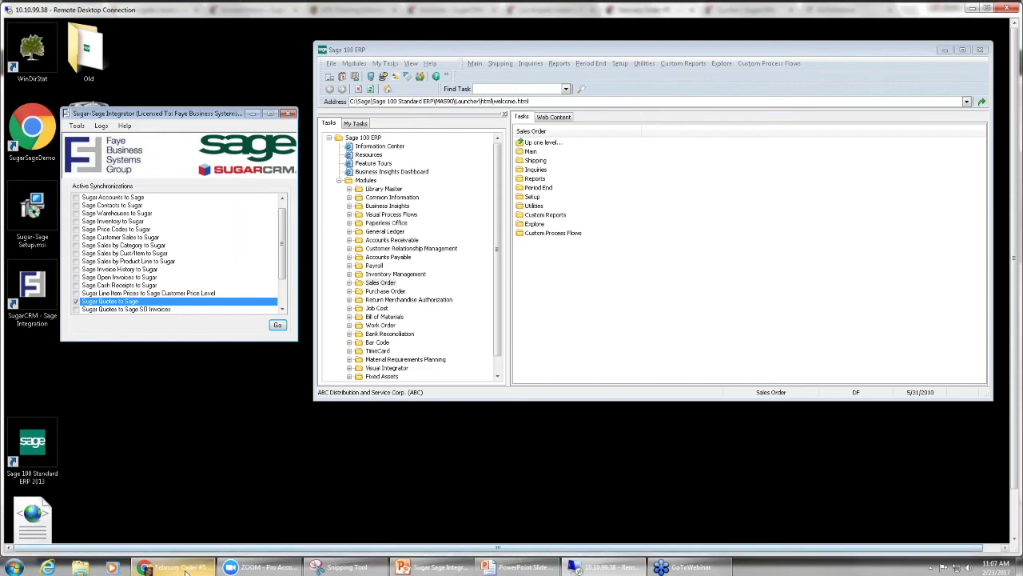
Return to SugarCRM in Chrome, reload the February Order #5 quote and check its Sage Send Status
click(185, 571)
click(39, 27)
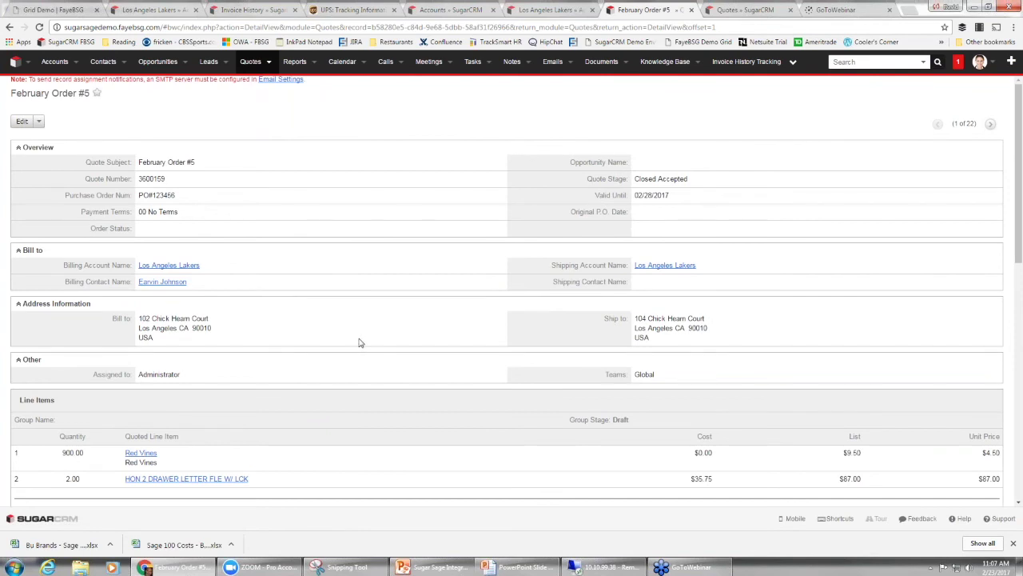
scroll(359, 342, down, 5)
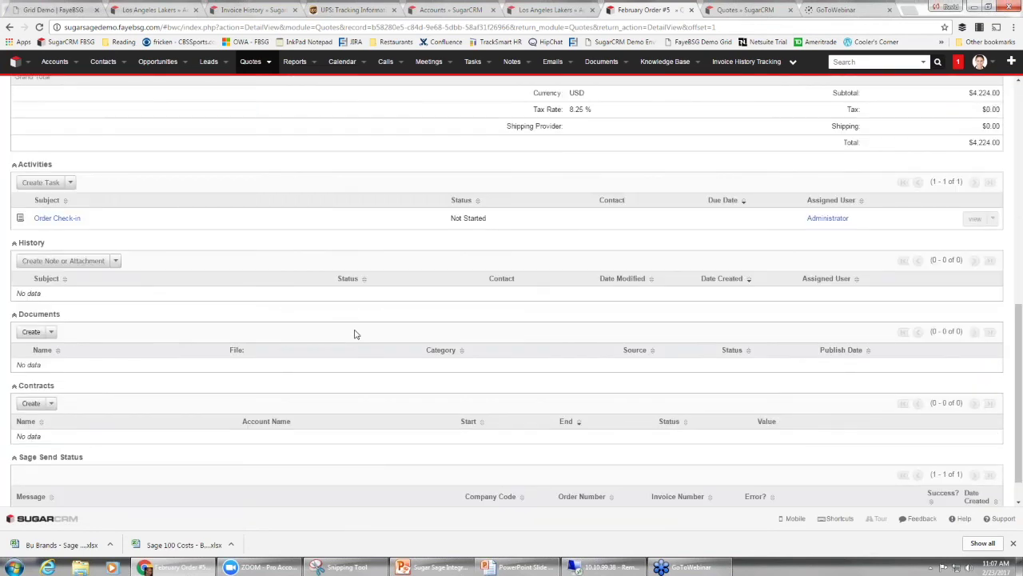
scroll(356, 334, down, 1)
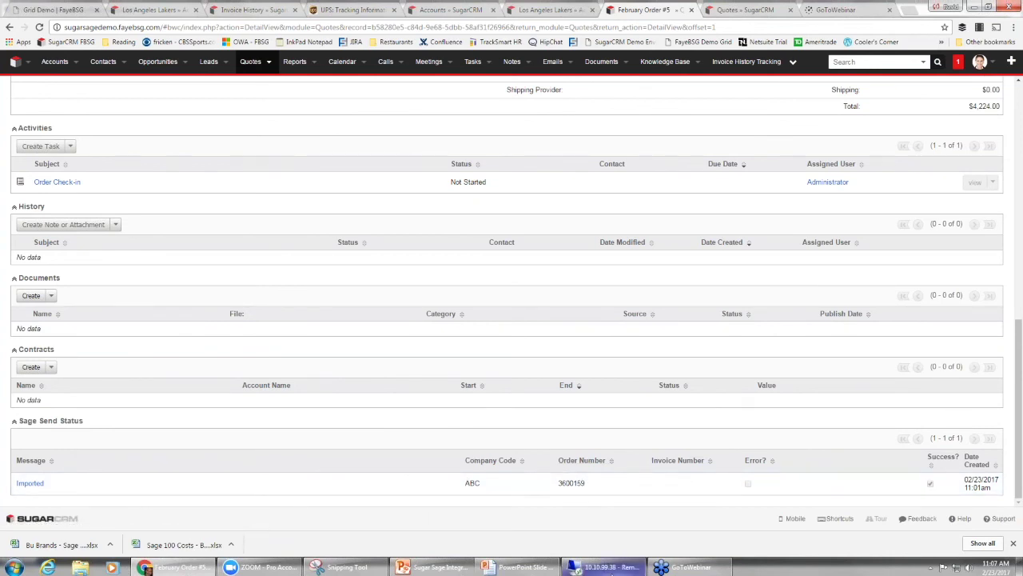
Switch to the remote desktop and open the sales order imported from the February Order #5 quote in Sage 100 Sales Order Entry
click(603, 566)
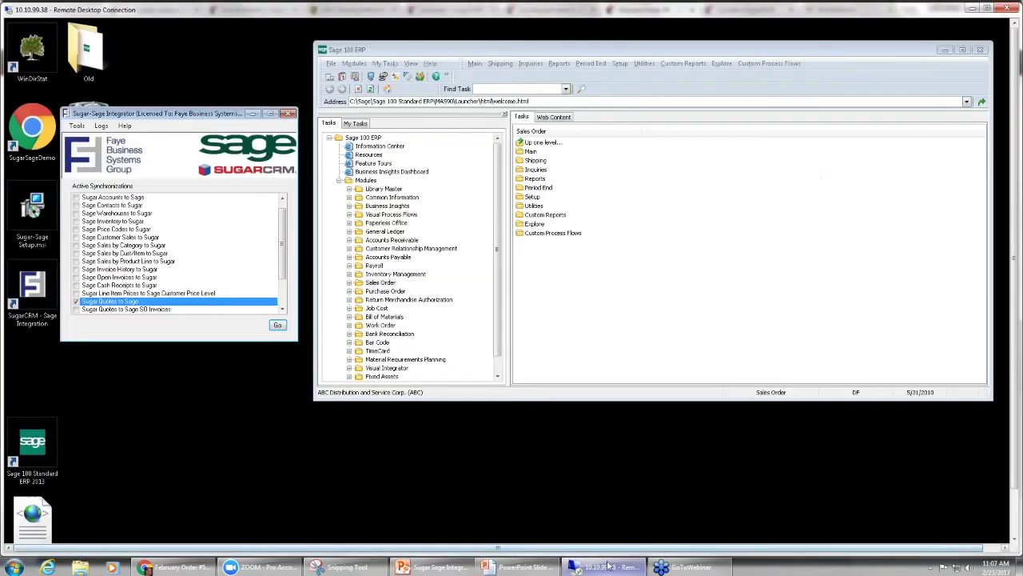
double_click(530, 153)
click(544, 152)
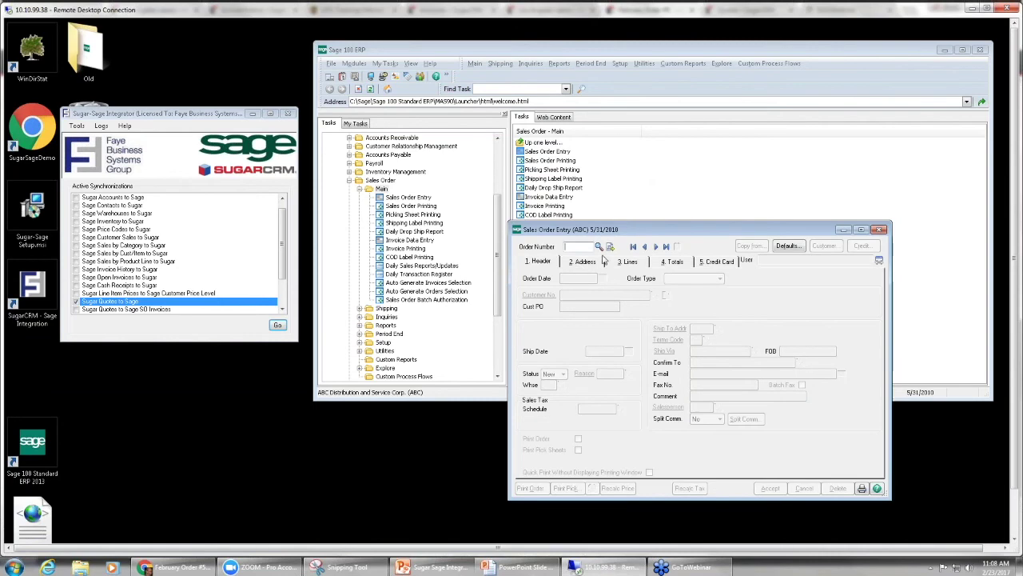
click(599, 247)
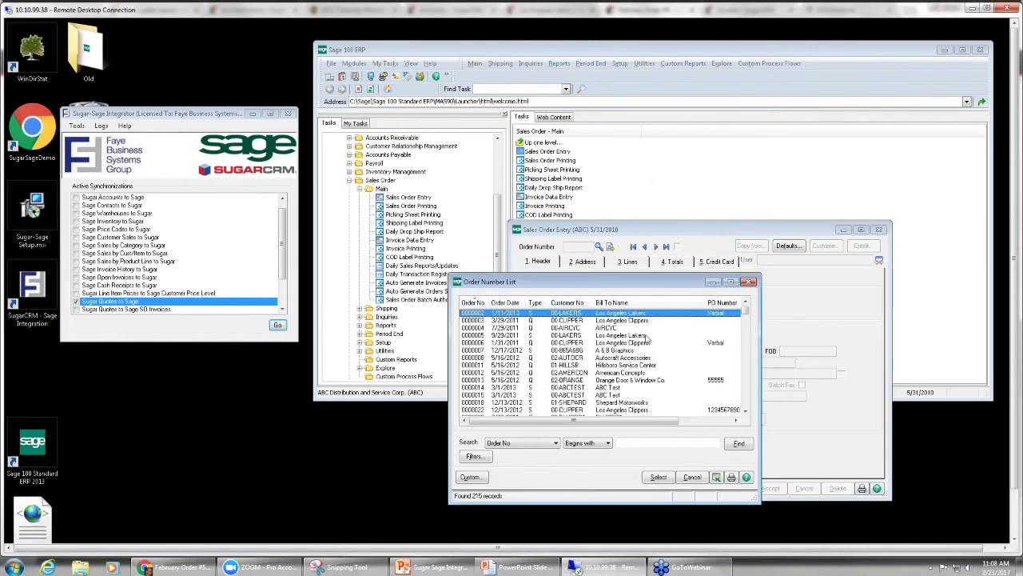
drag(747, 312, 747, 411)
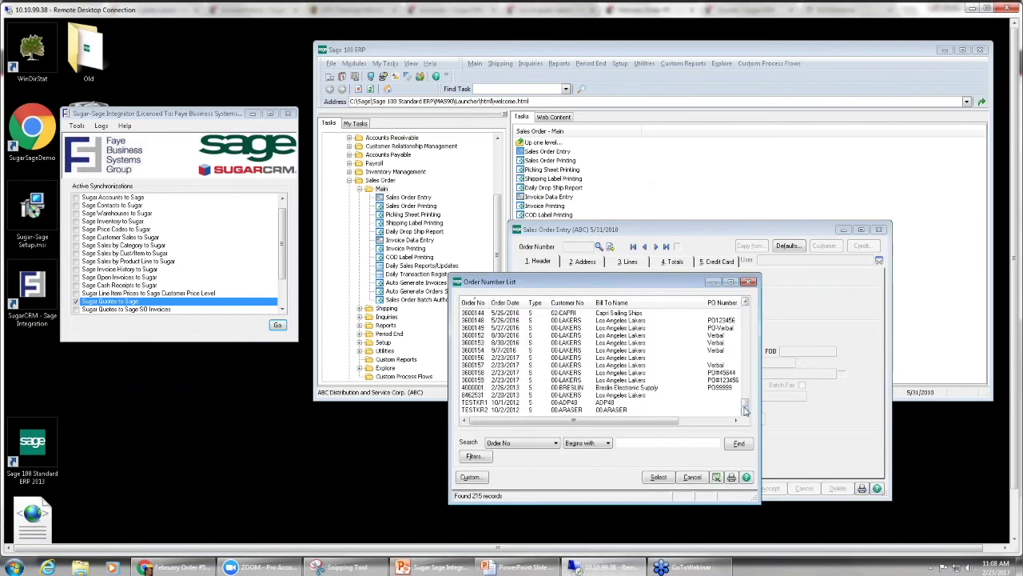
click(516, 381)
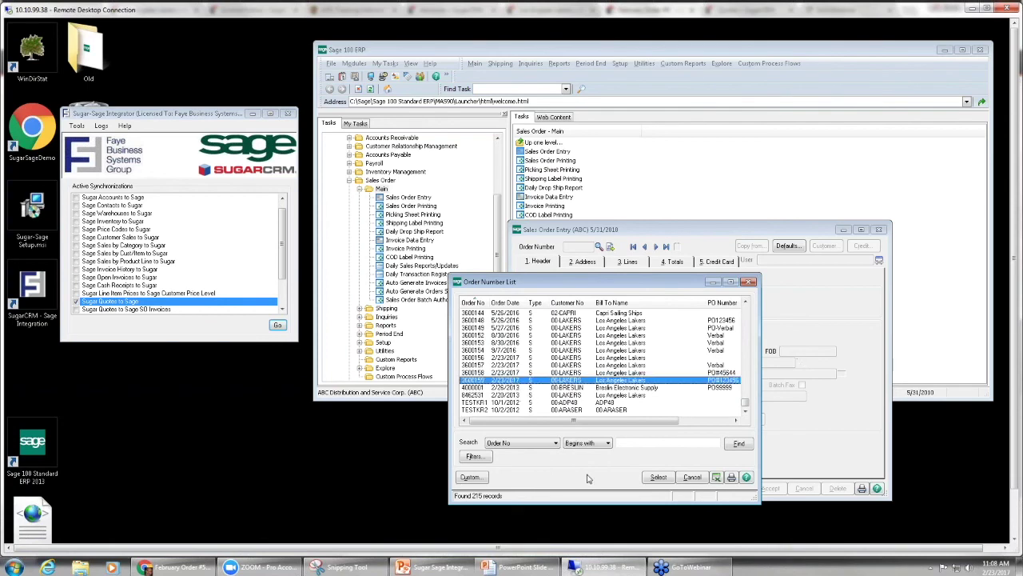
click(658, 477)
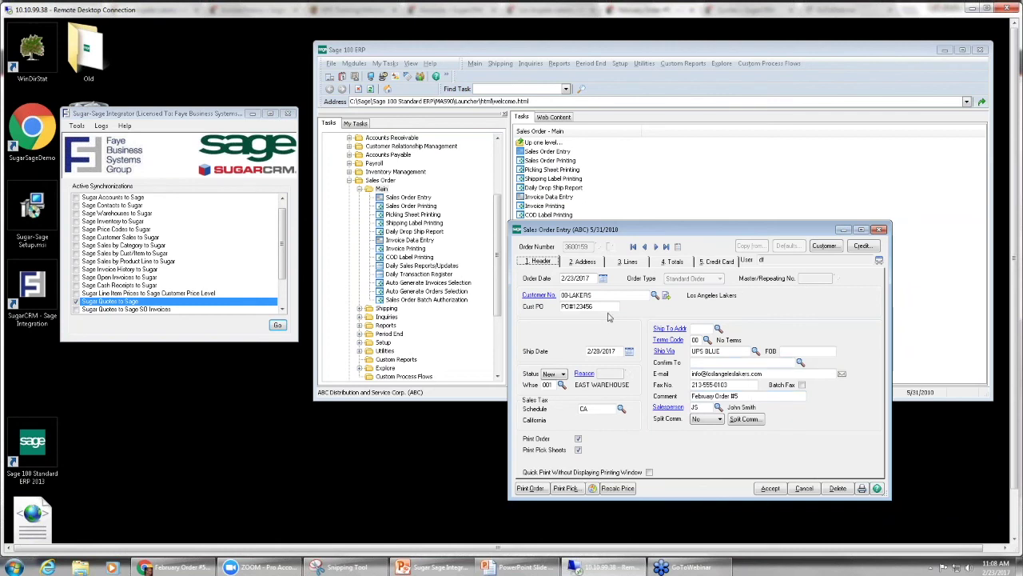
Review the sales order's lines and totals, and accept the order
click(630, 263)
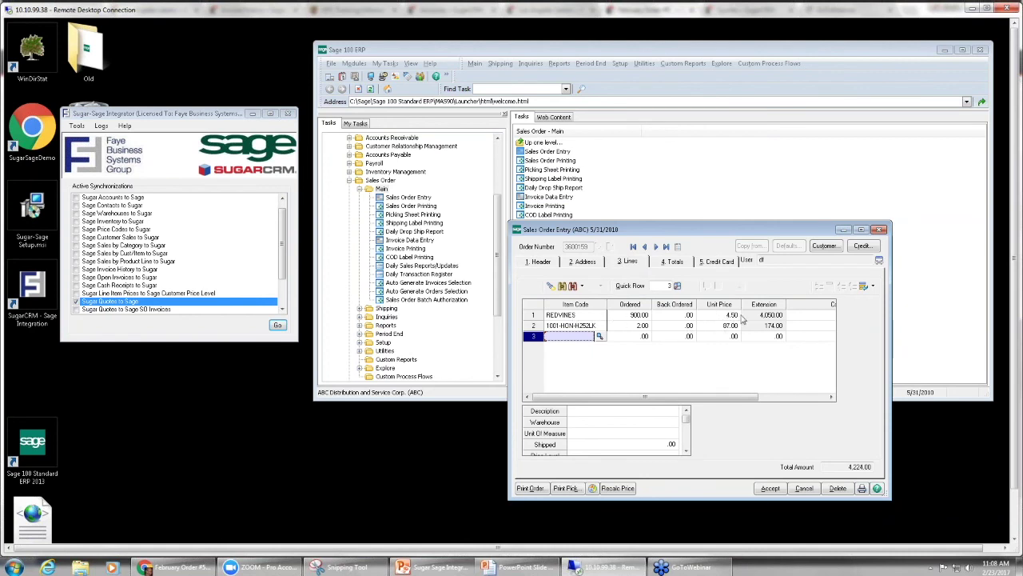
click(681, 264)
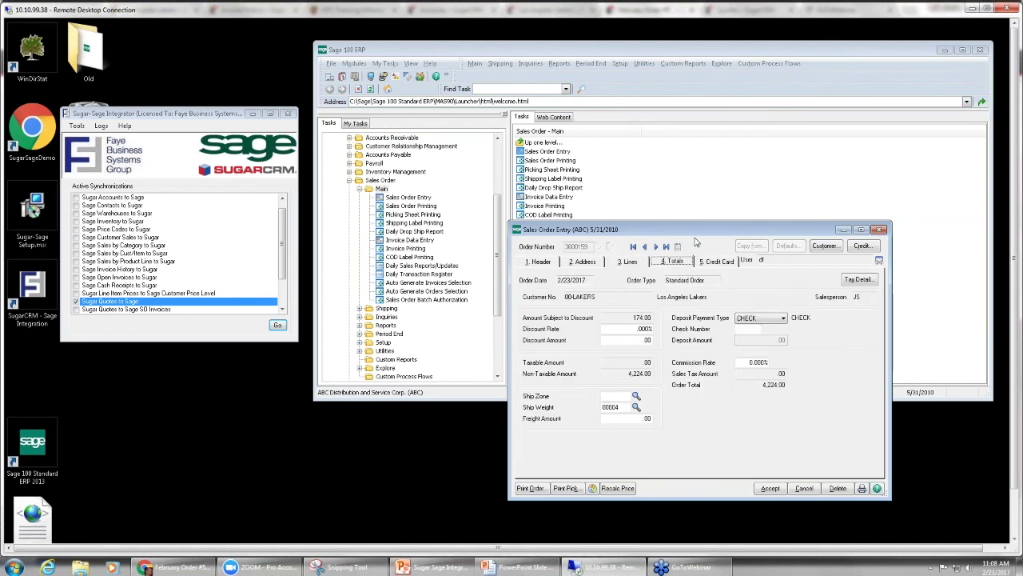
drag(688, 232, 610, 215)
click(466, 247)
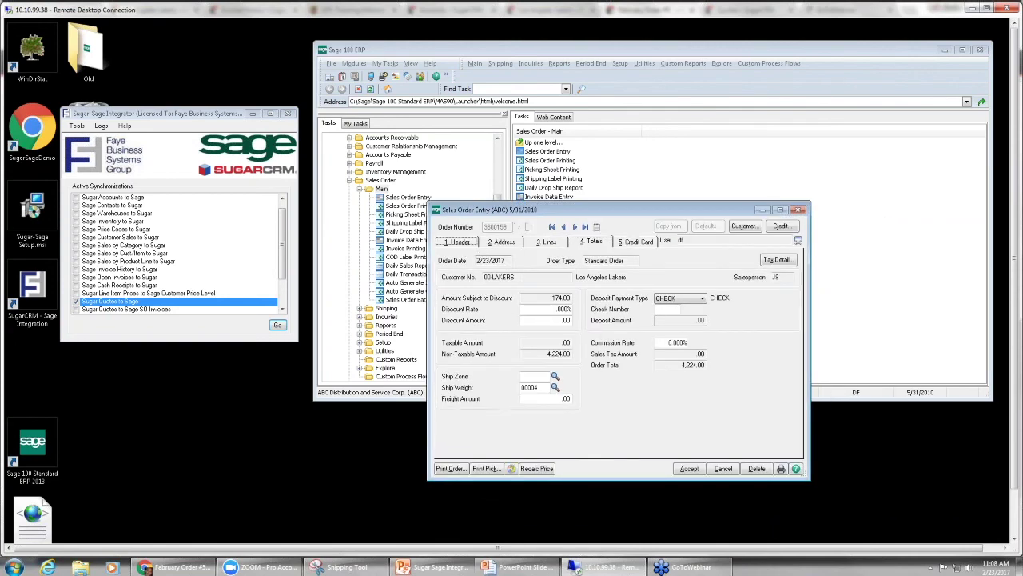
click(689, 470)
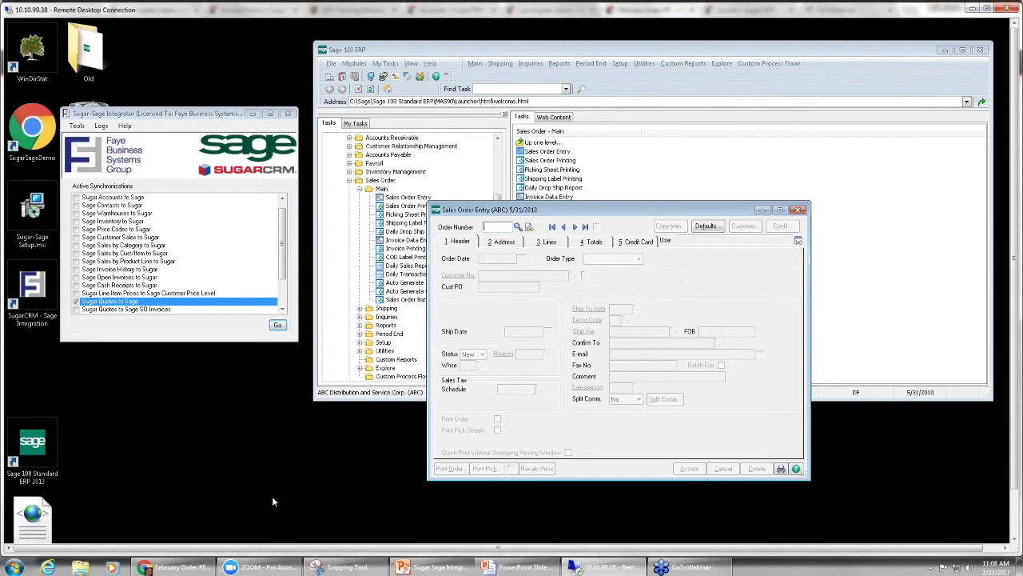
Return to SugarCRM in Chrome and review the February Order #5 quote from its Sage Send Status up to its overview
click(178, 567)
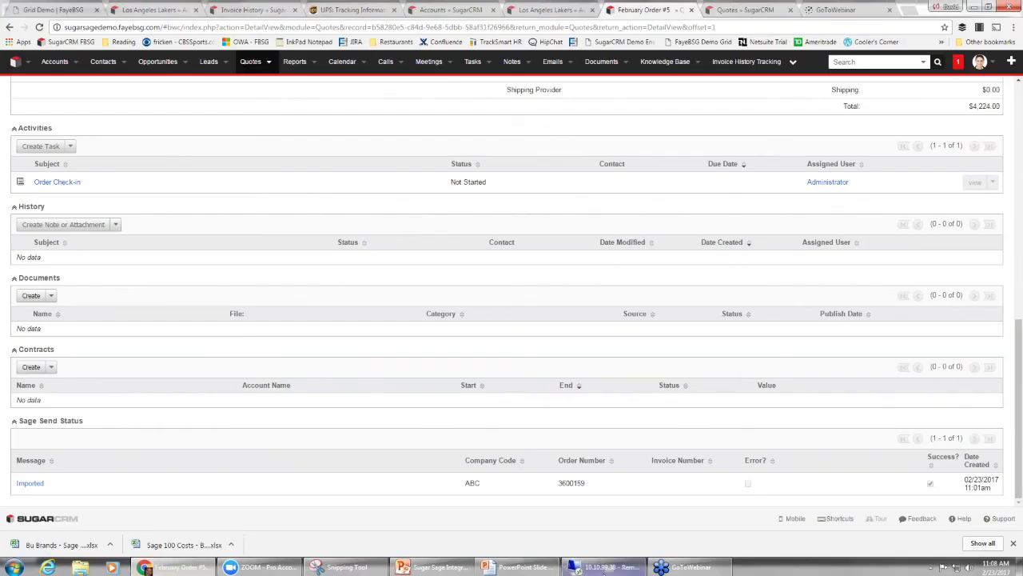
click(603, 567)
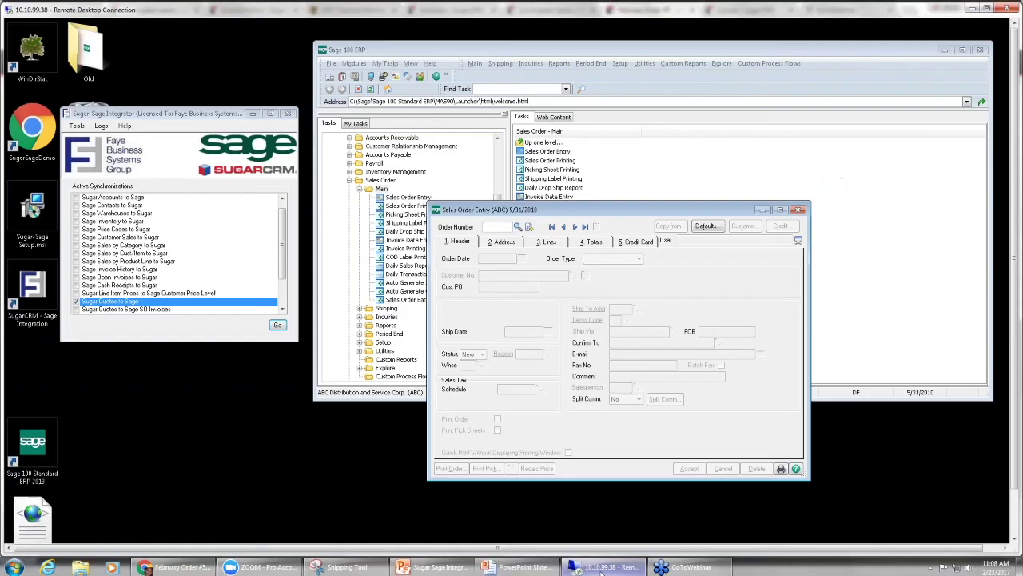
click(179, 567)
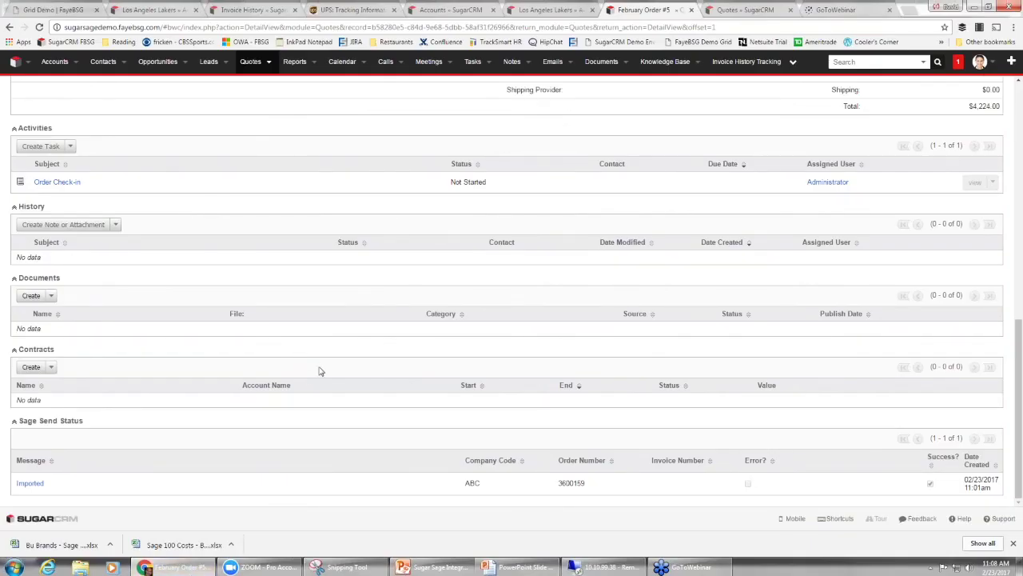
scroll(318, 371, up, 10)
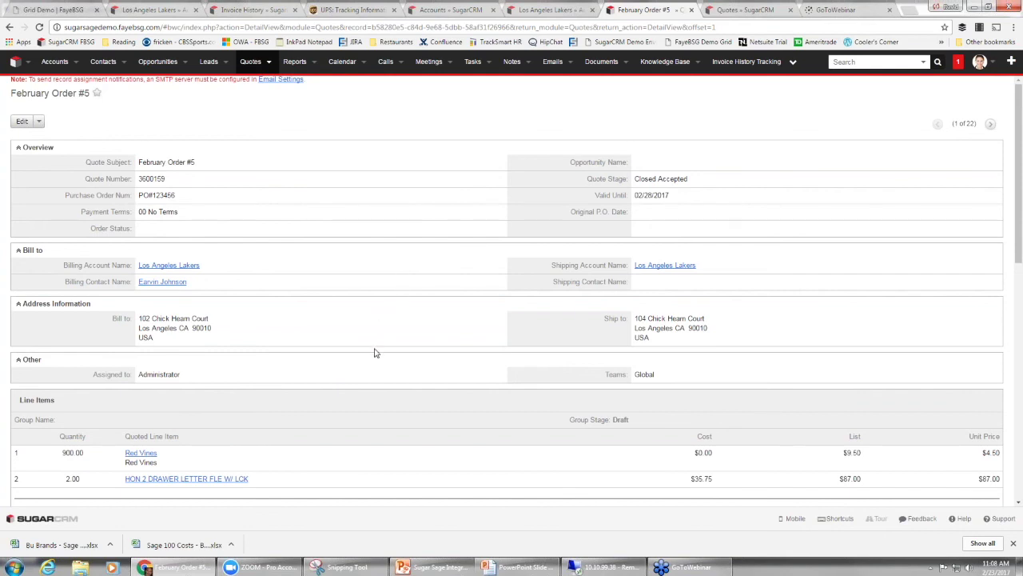
In the remote desktop, close Sales Order Entry and review the Sage Customers to Sugar Accounts field mapping in the Sugar-Sage Integrator options
click(603, 568)
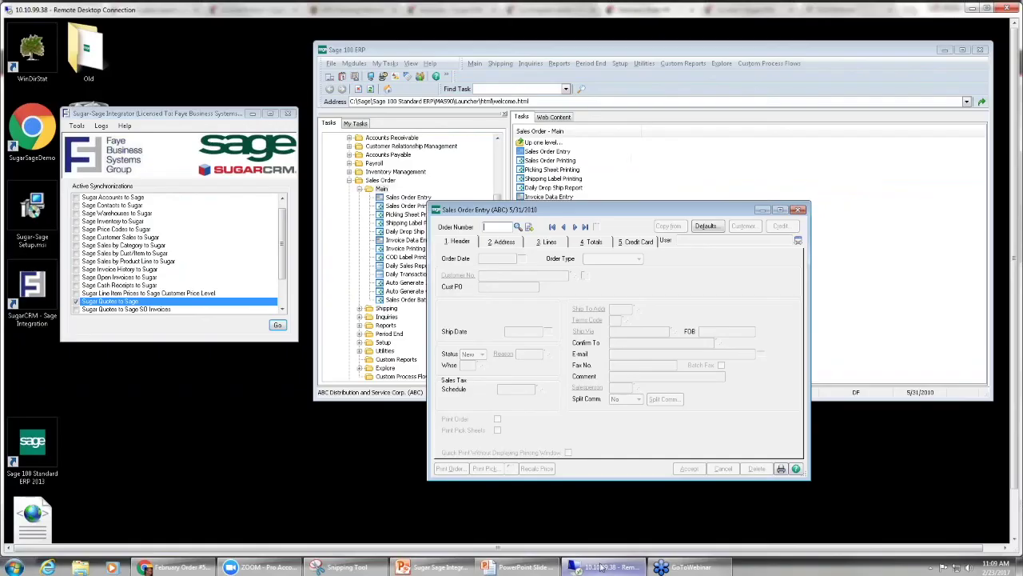
click(798, 209)
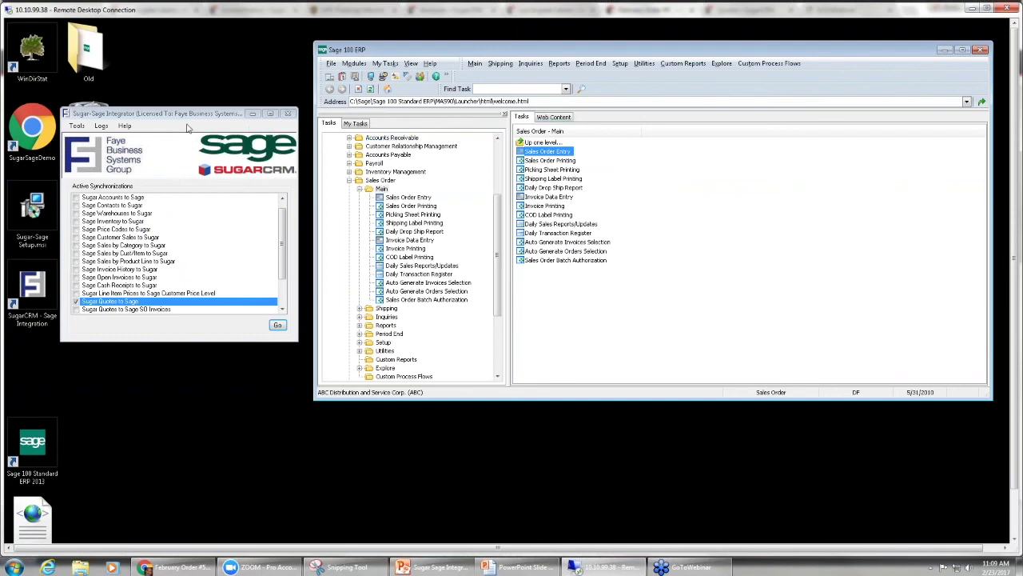
click(77, 126)
click(104, 139)
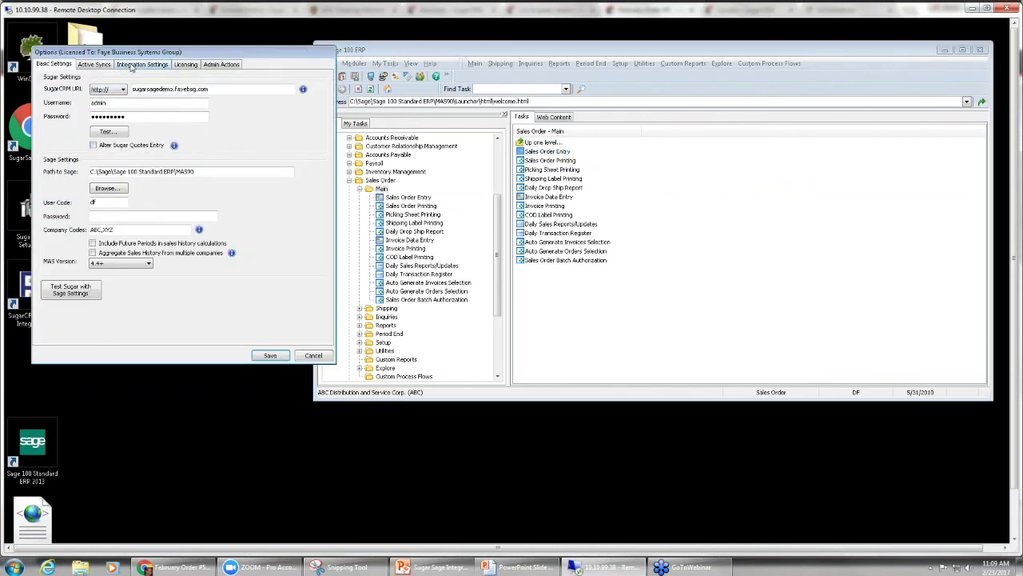
click(133, 67)
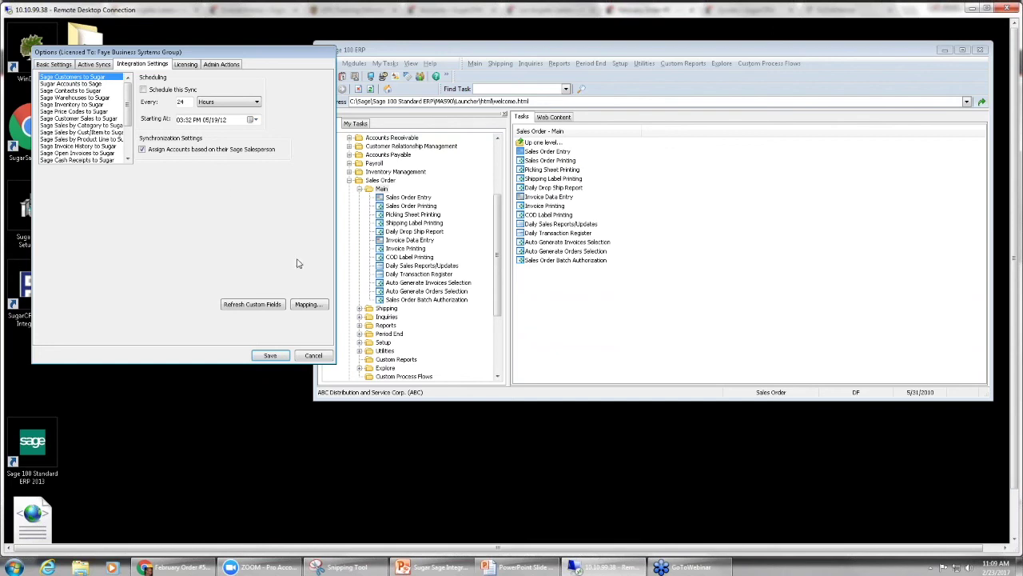
click(307, 304)
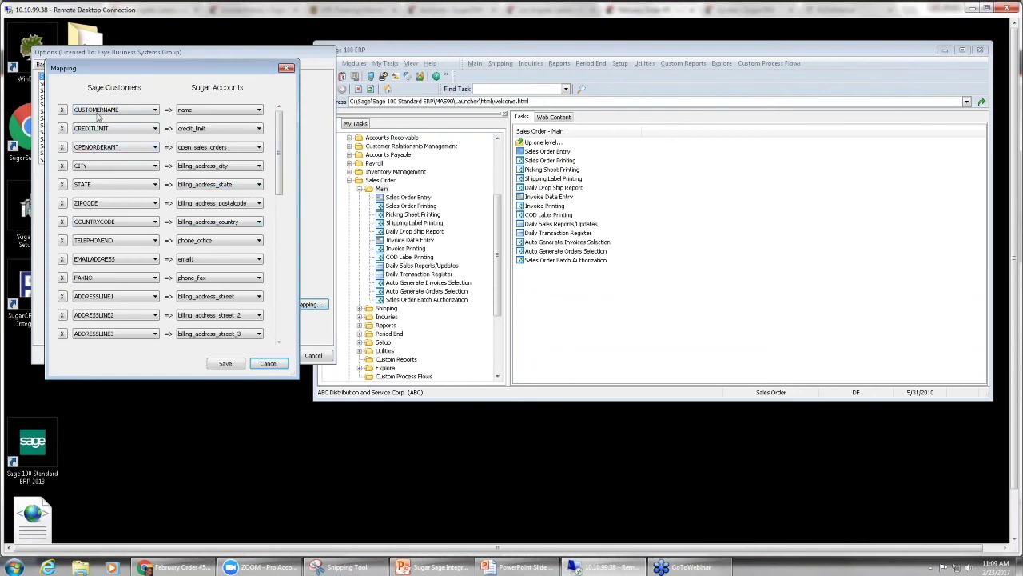
drag(277, 147, 282, 314)
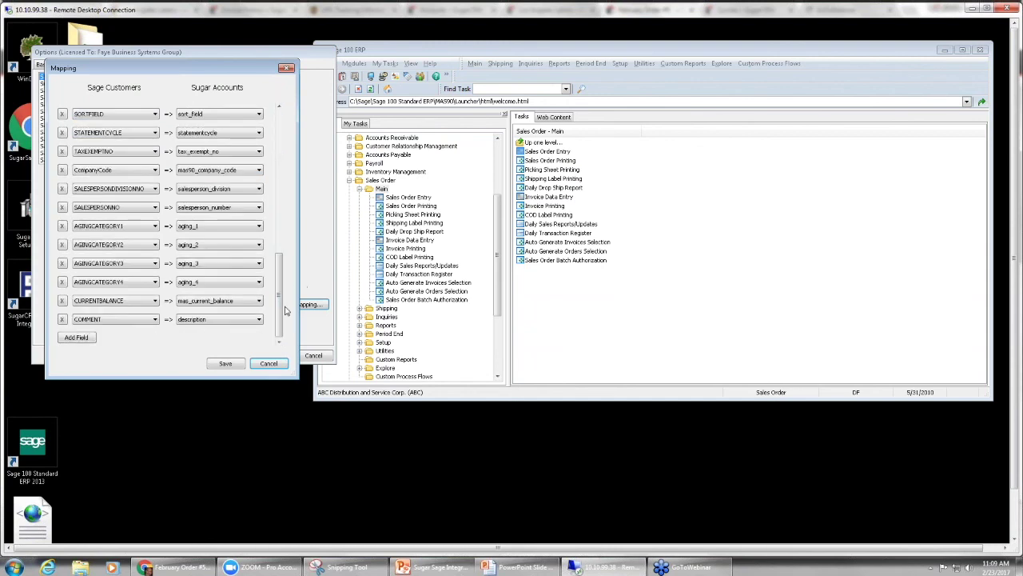
Try adding a mapping from the Sage field DATELASTFINANCECHRG to the Sugar field ship_method, and discard the mapping changes
click(78, 338)
click(156, 338)
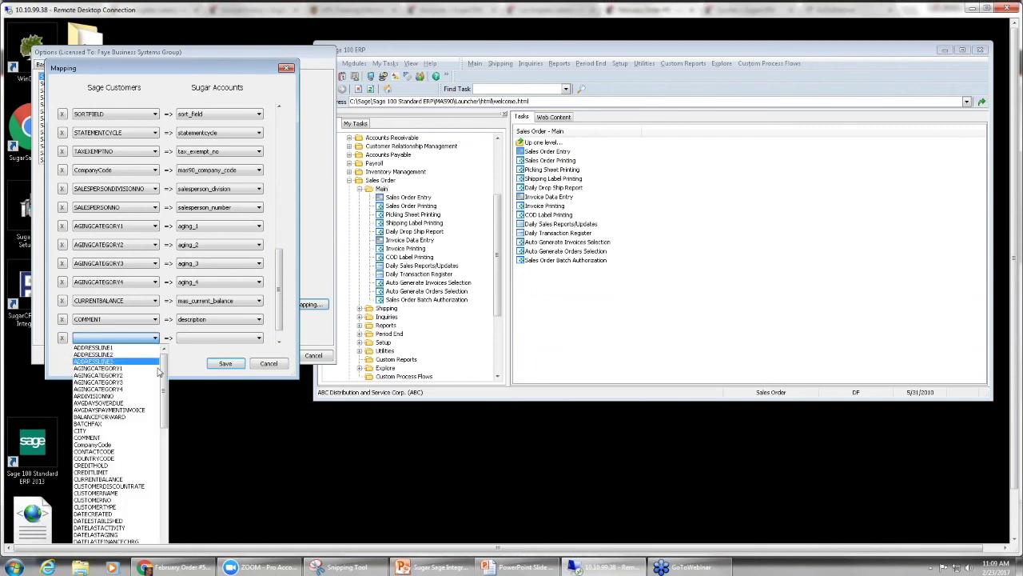
drag(165, 366, 166, 425)
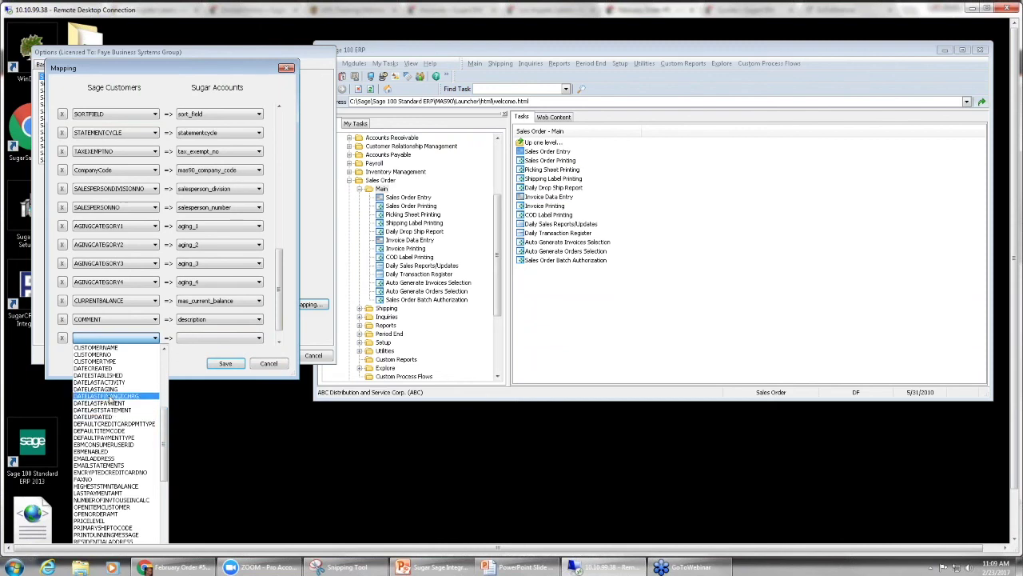
click(108, 395)
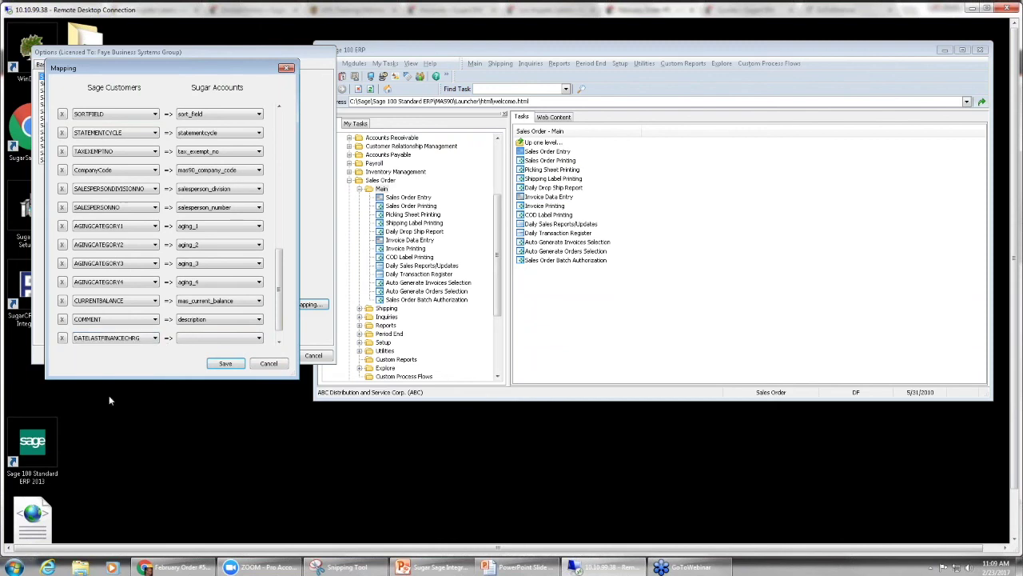
click(200, 340)
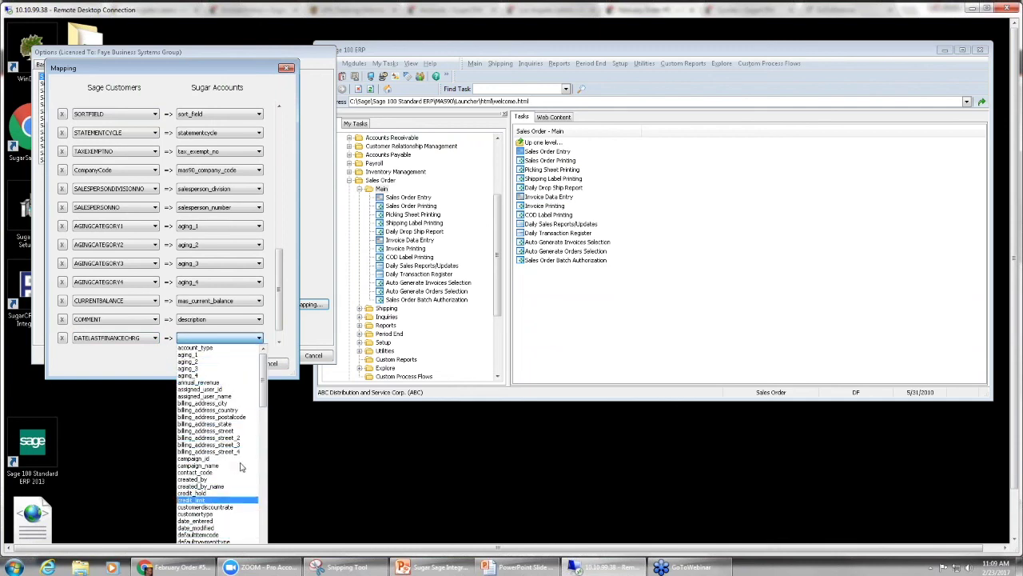
drag(265, 390, 265, 482)
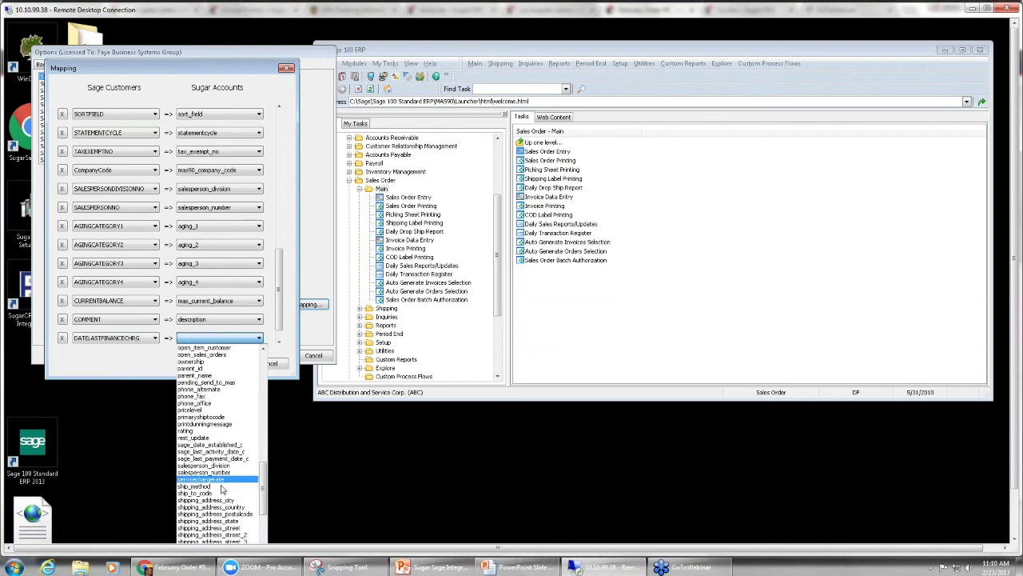
click(219, 487)
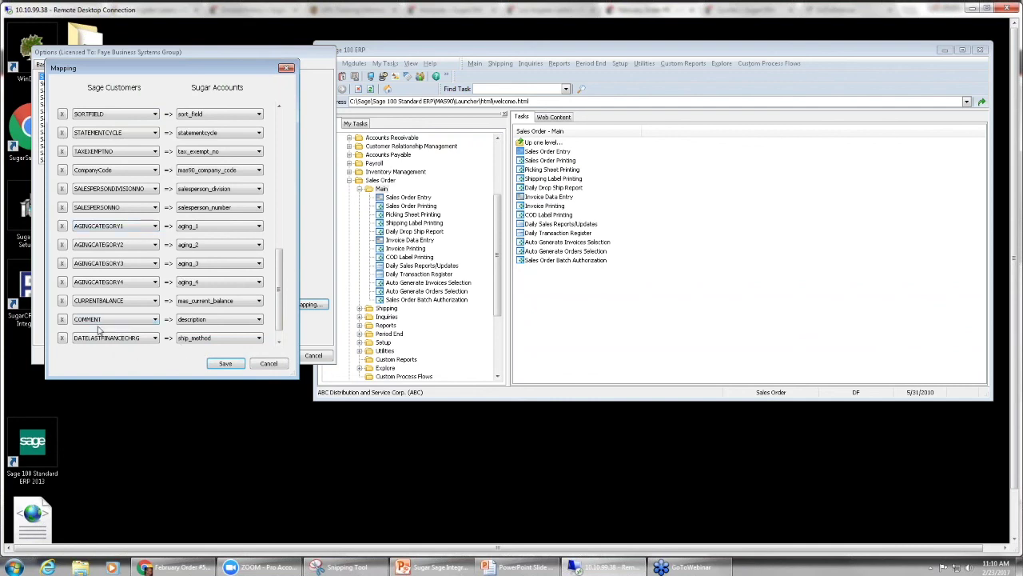
click(269, 365)
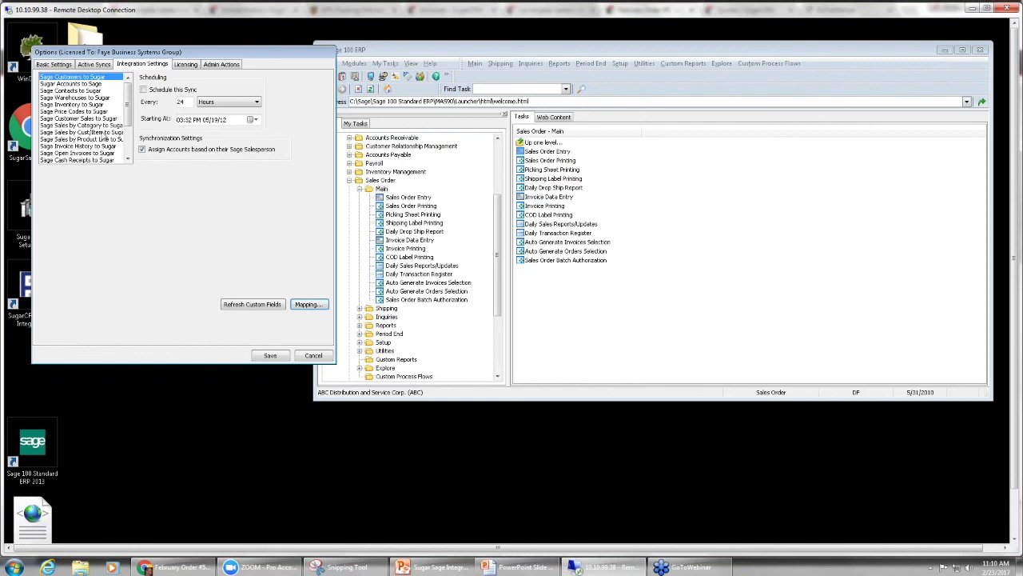
Review the Sage Inventory to Sugar field mapping and close the Integrator options without saving
click(94, 106)
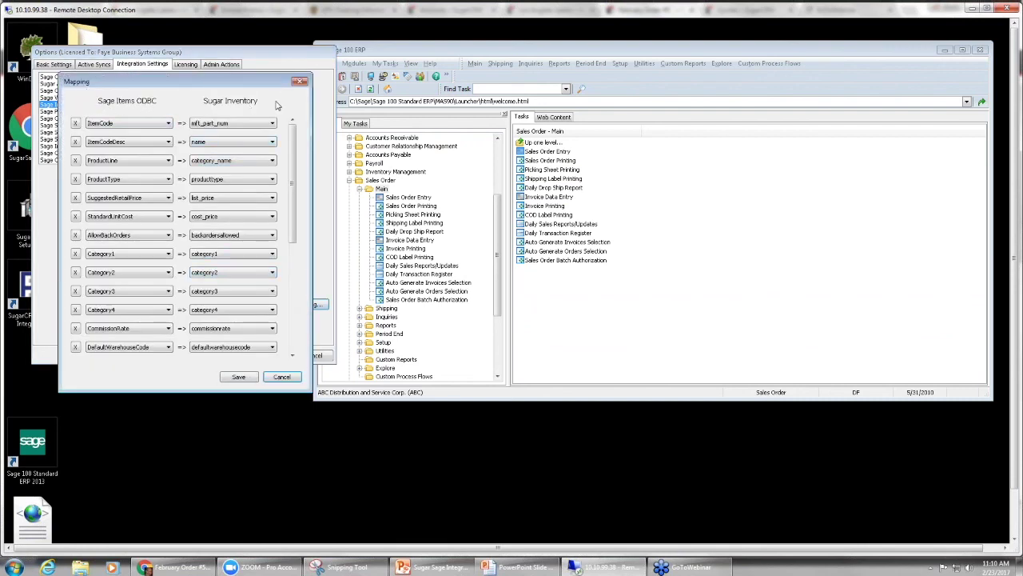
drag(296, 159, 294, 275)
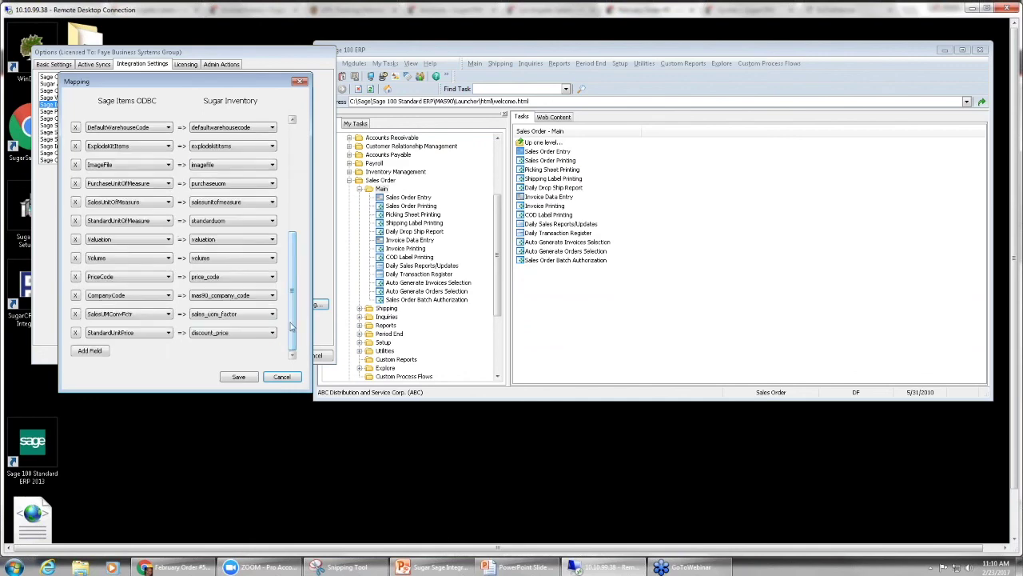
click(280, 376)
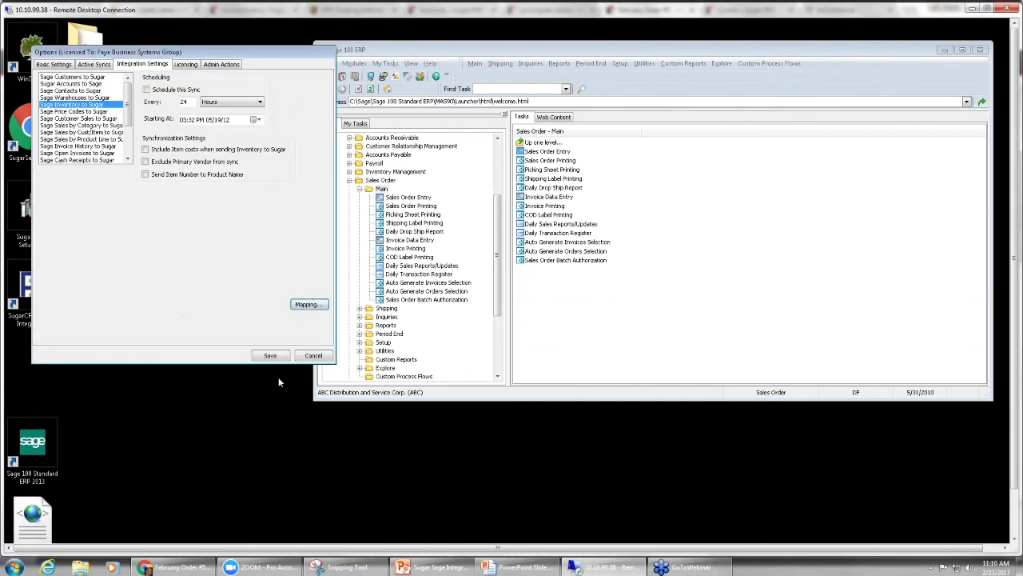
click(309, 358)
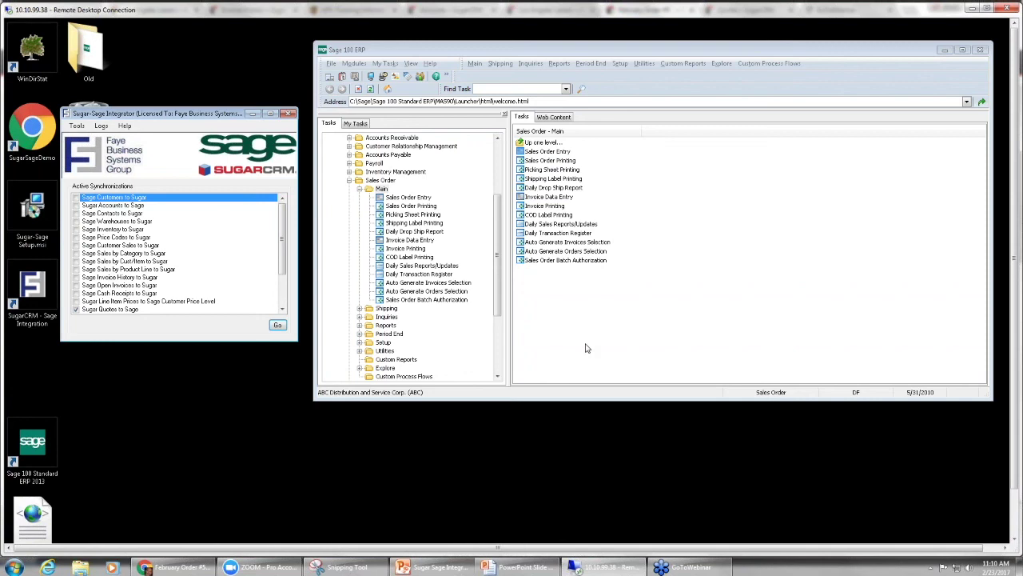
Switch to the PowerPoint slide show and advance from the Demo slide to the Contact Us slide
mouse_move(451, 570)
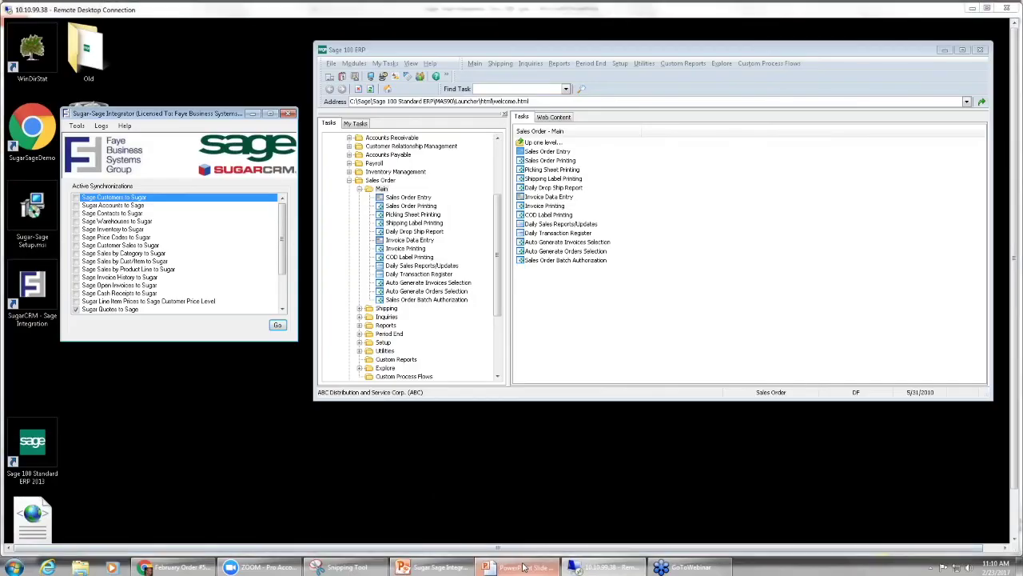
click(524, 567)
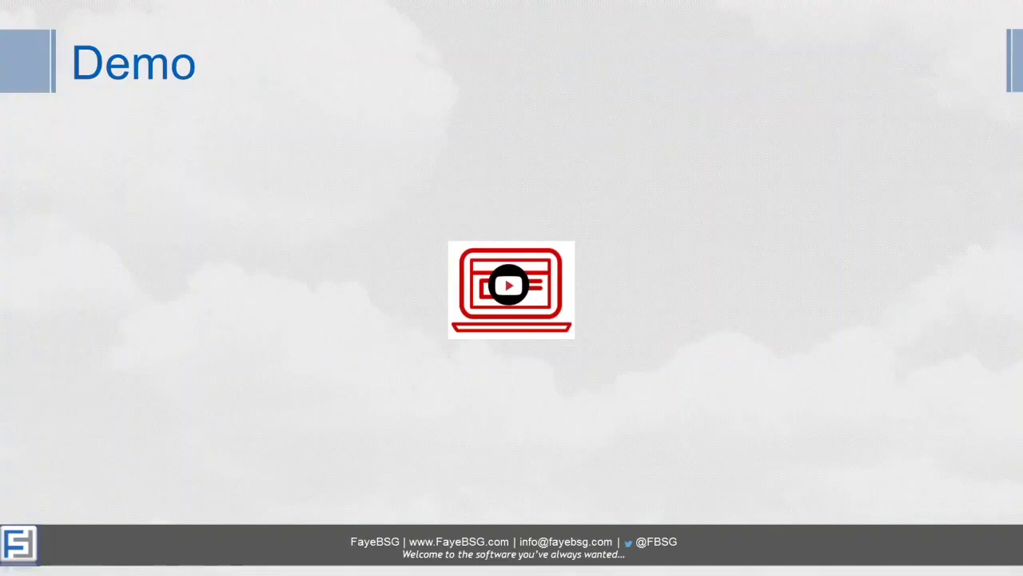
key(Right)
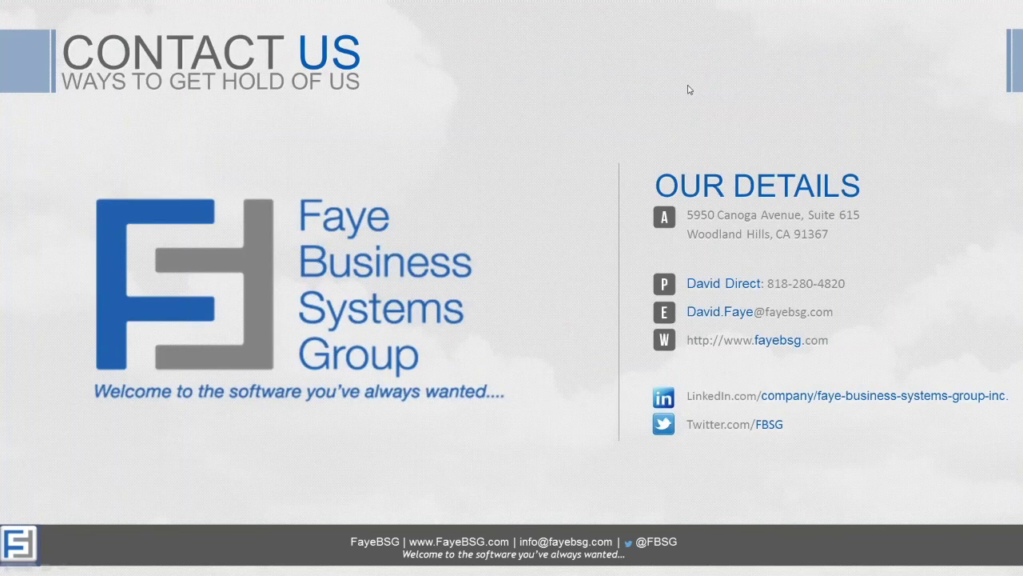